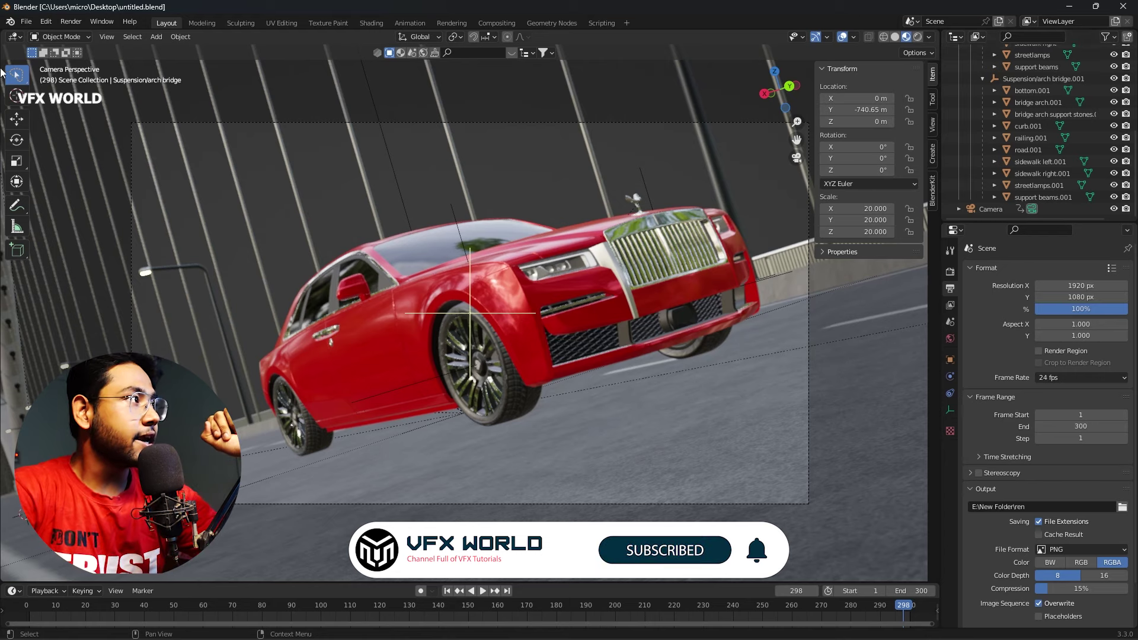
Step: Open File > New to show the new-file template choices, such as General
click(23, 27)
mouse_move(43, 35)
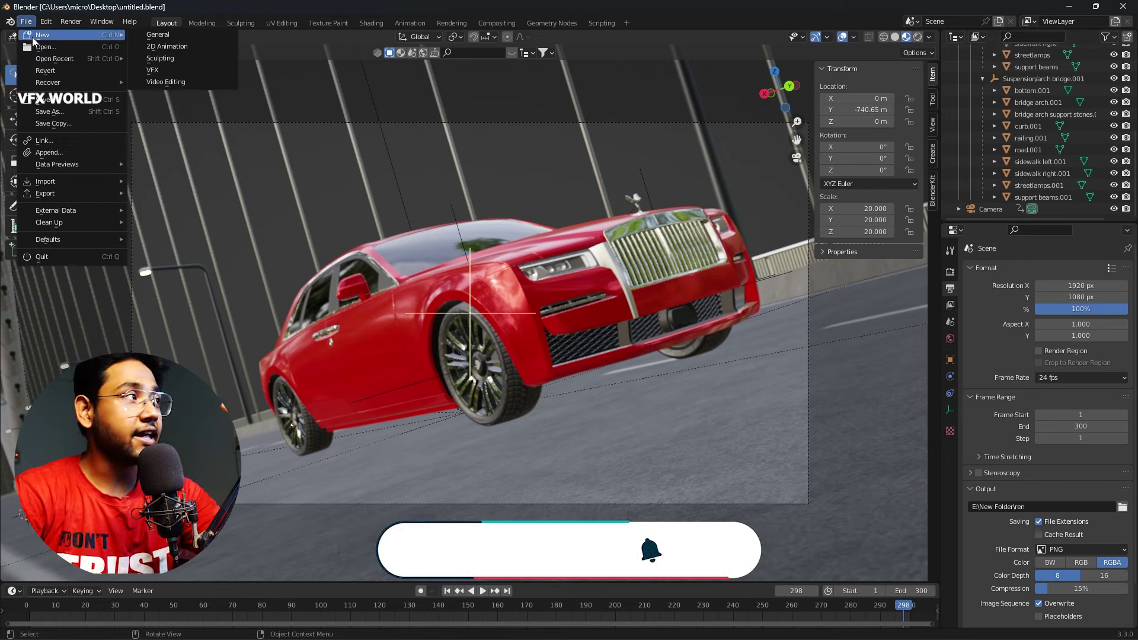
Step: Start a new General file and delete its default cube, camera and light
click(155, 36)
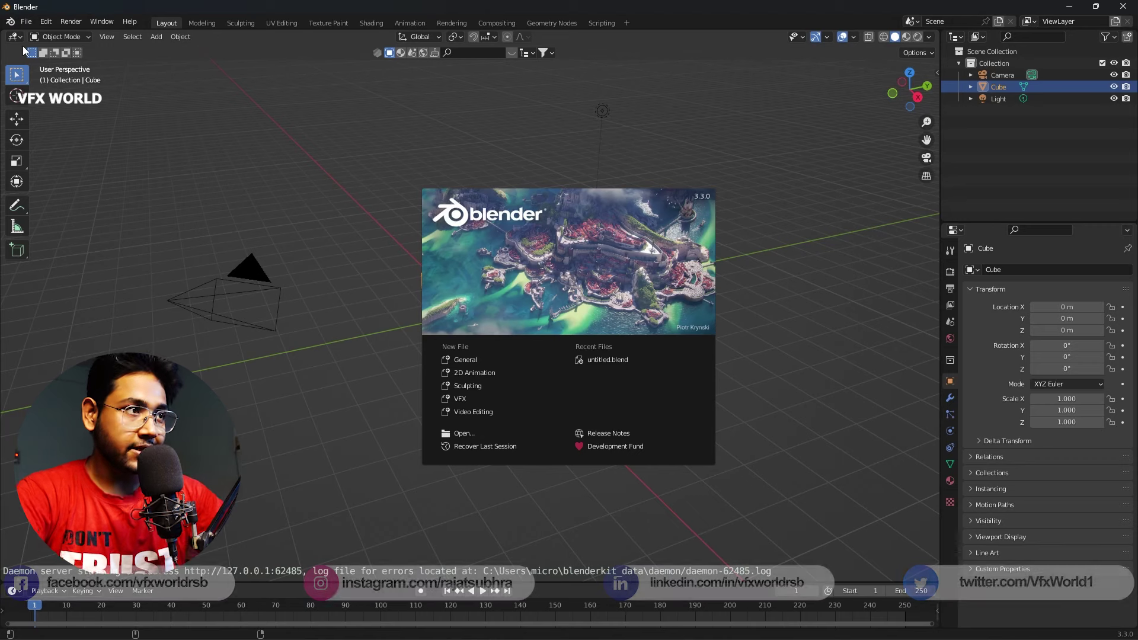
click(730, 191)
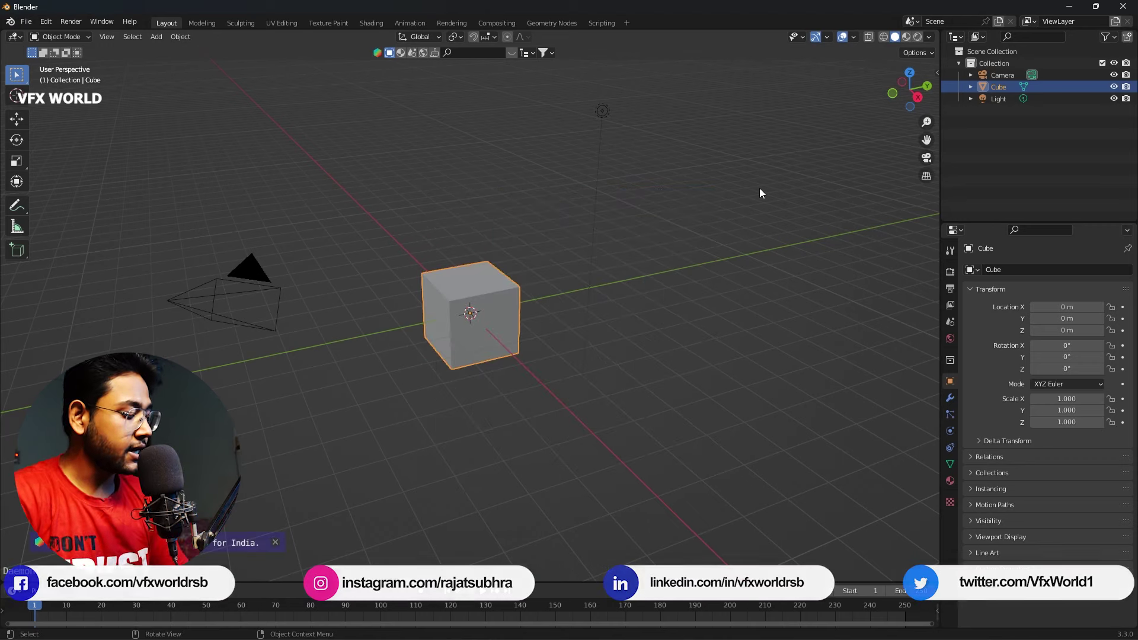
key(a)
key(Delete)
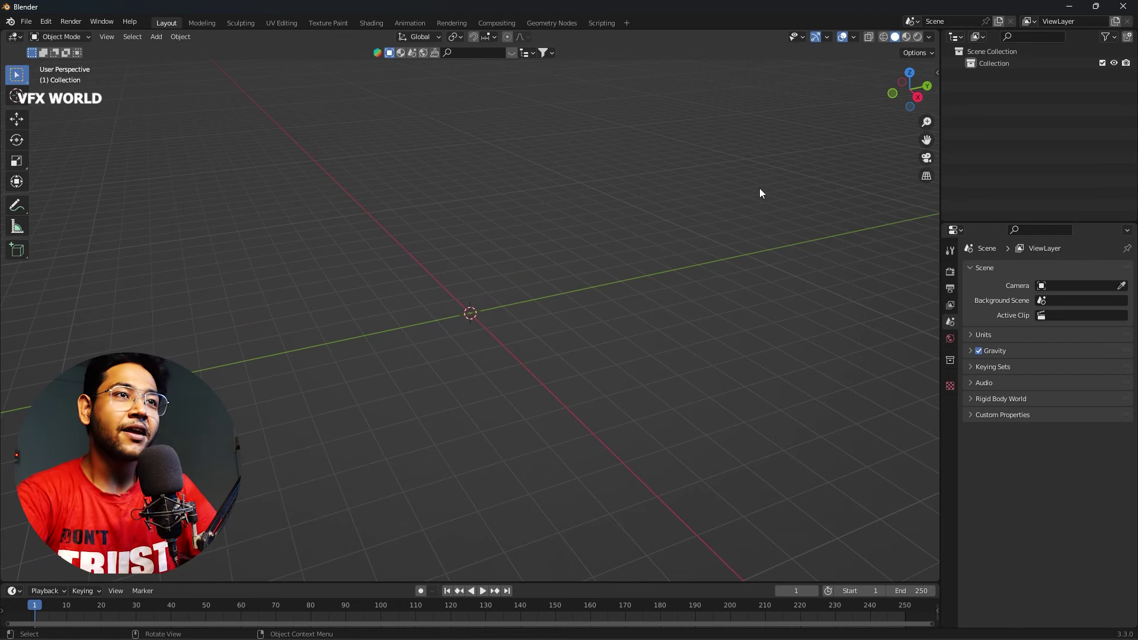
Step: Show the BlenderKit sidebar tab and confirm the BlenderKit add-on is enabled in Preferences
click(937, 73)
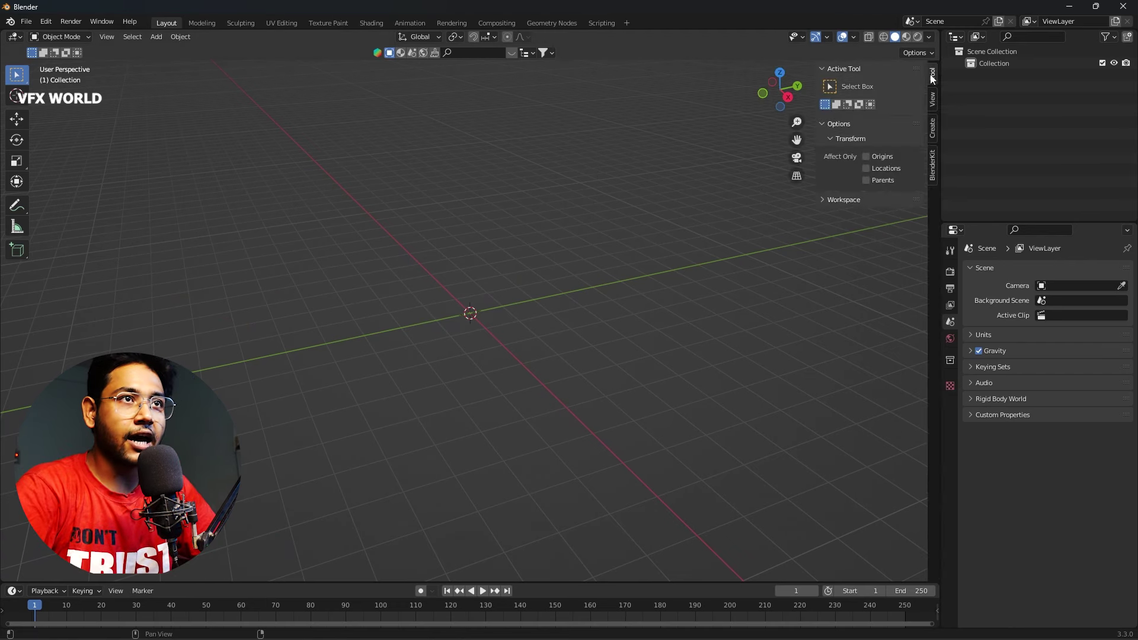
click(935, 179)
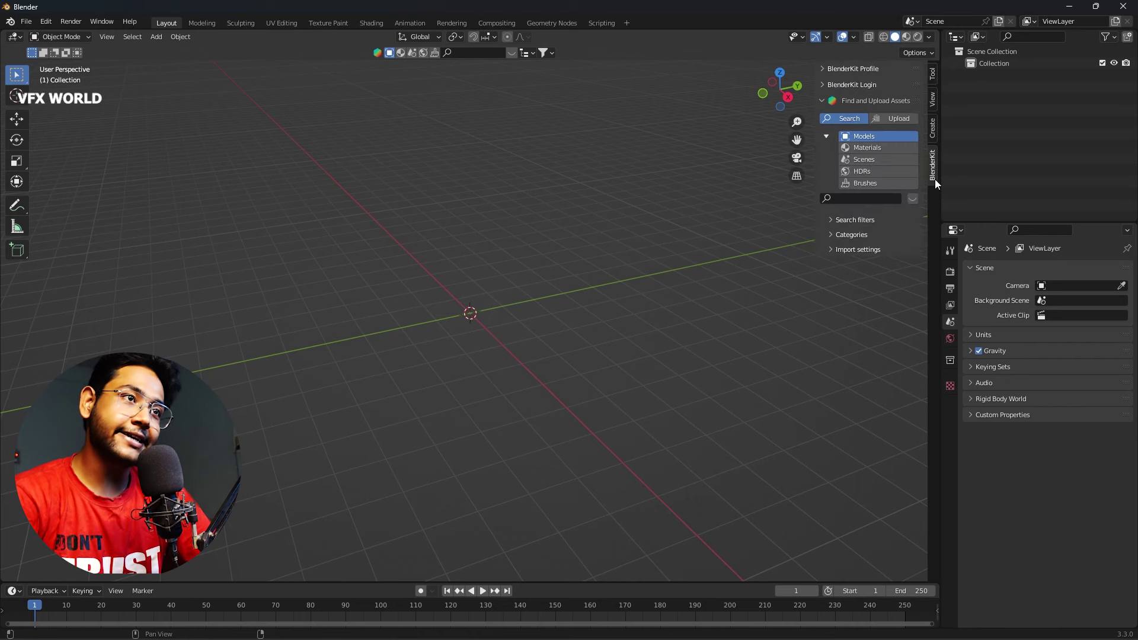
click(47, 22)
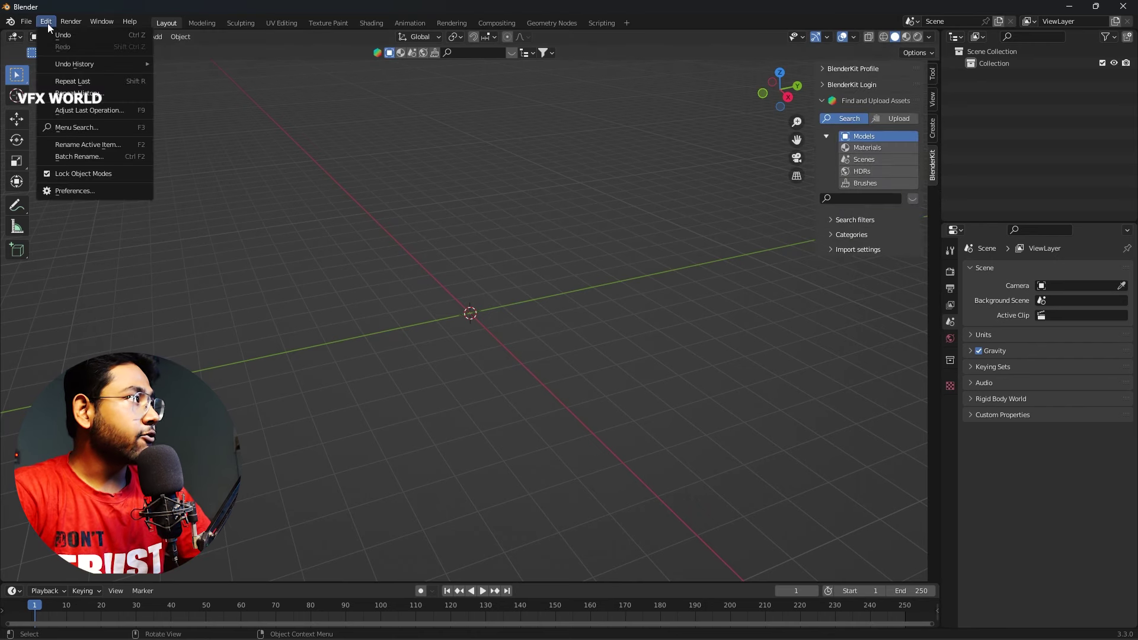
click(78, 194)
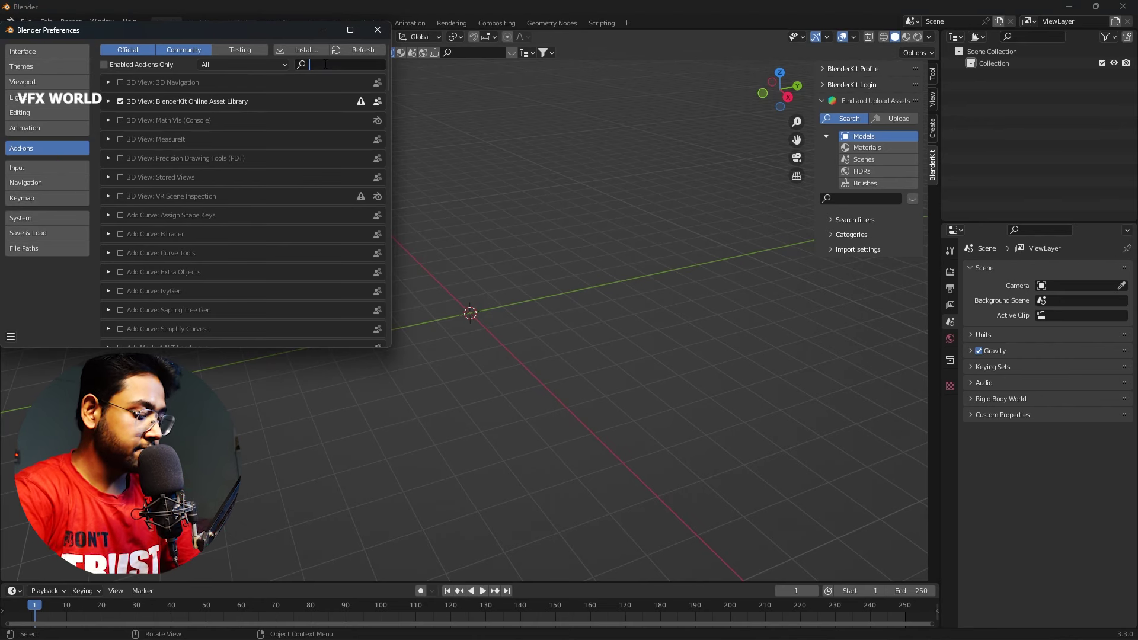
text(blenderkit)
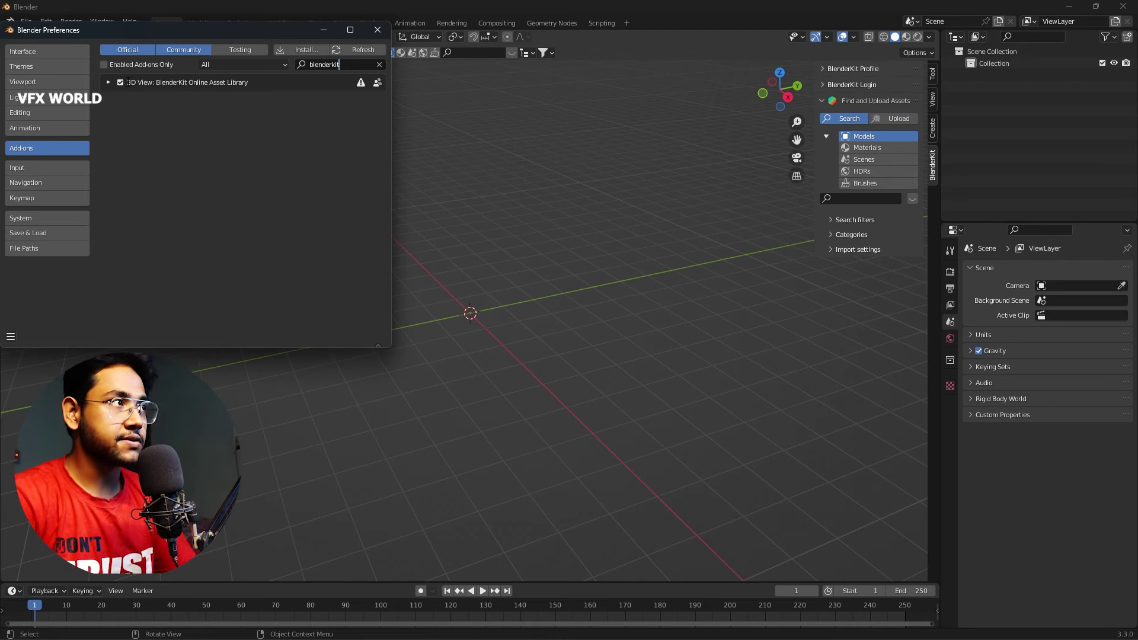
click(378, 31)
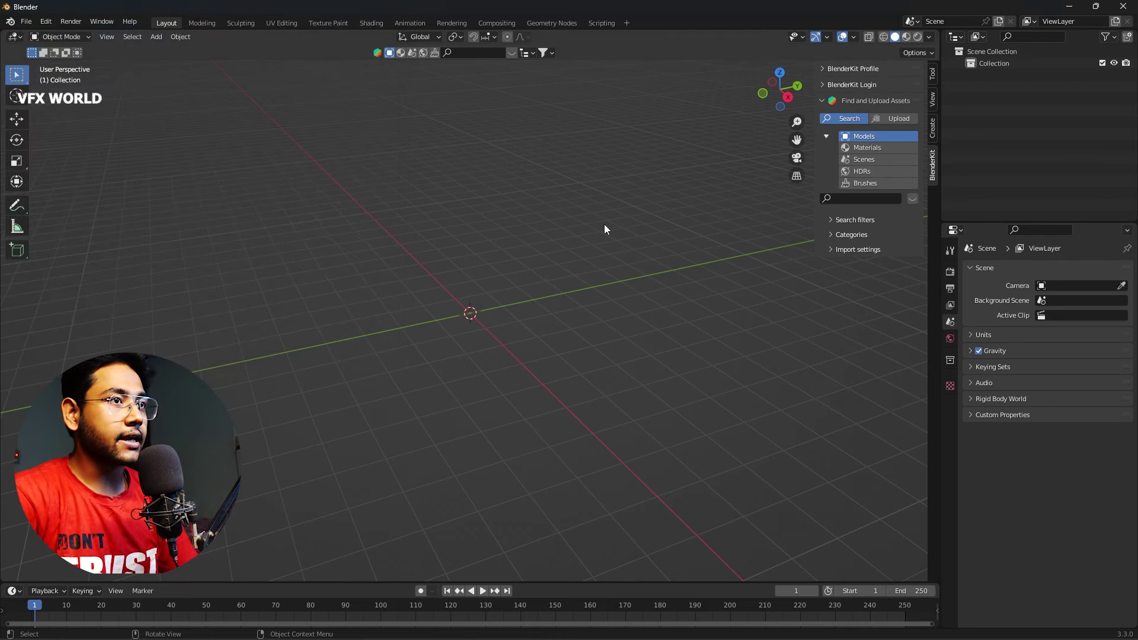
Step: Search BlenderKit for 'bridge', browse the 73 results, and drag in the Suspension/arch bridge
click(875, 198)
text(bridge)
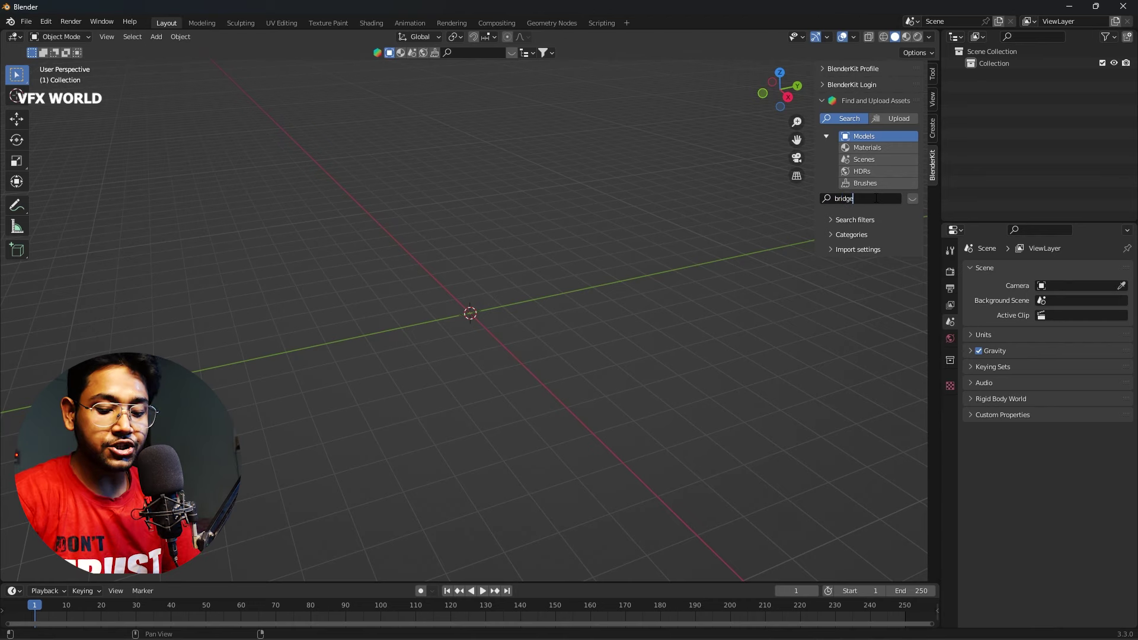
key(Return)
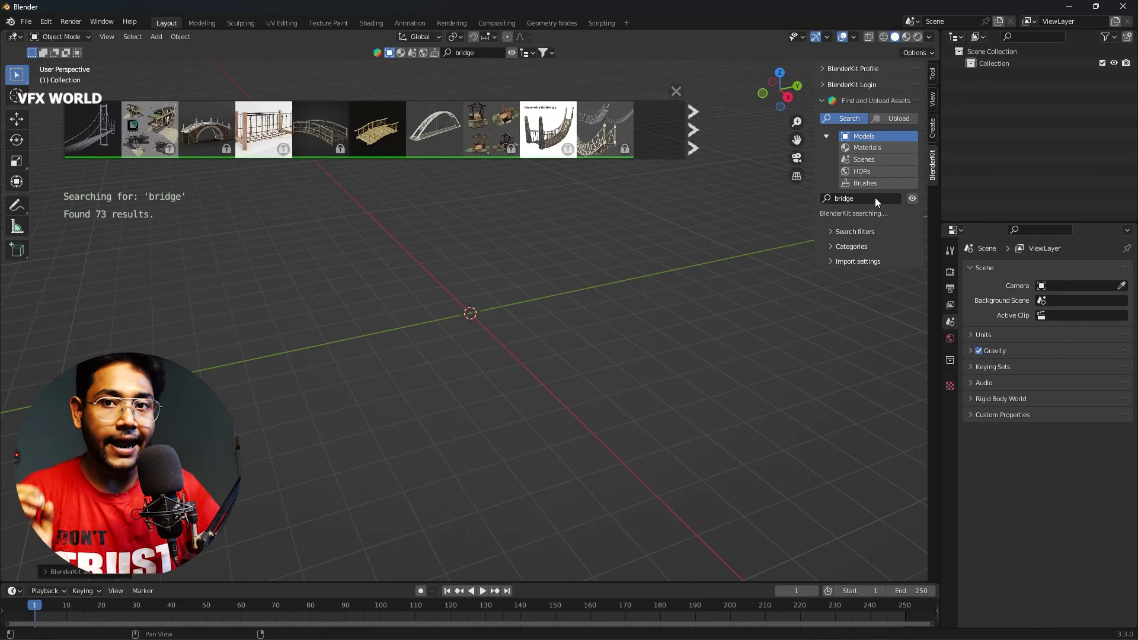
click(692, 132)
click(692, 138)
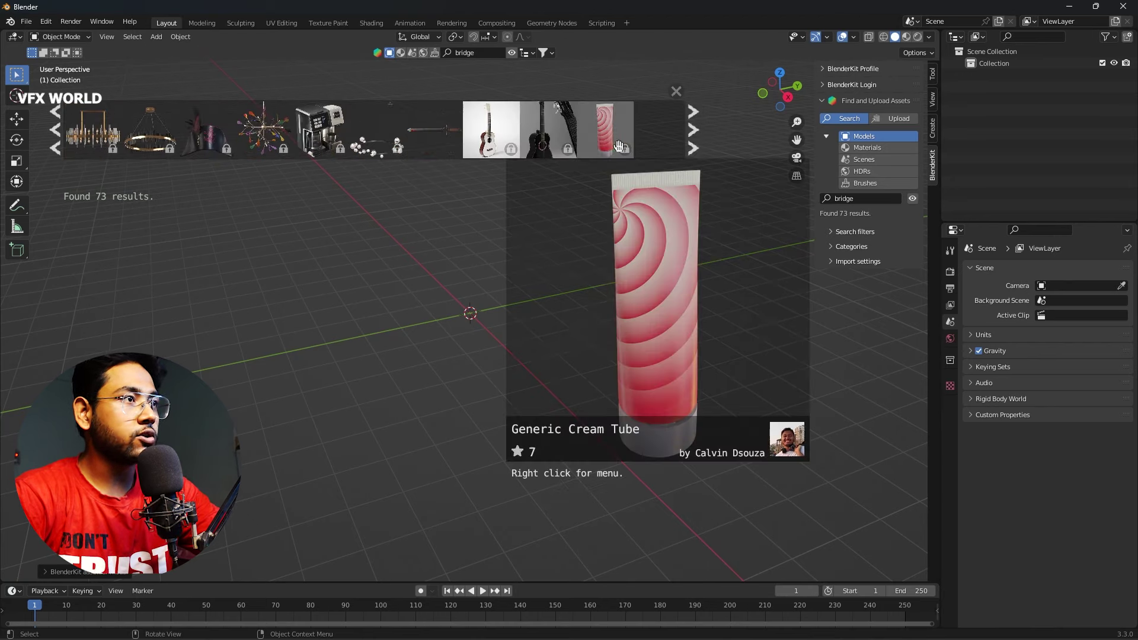
click(64, 135)
click(64, 135)
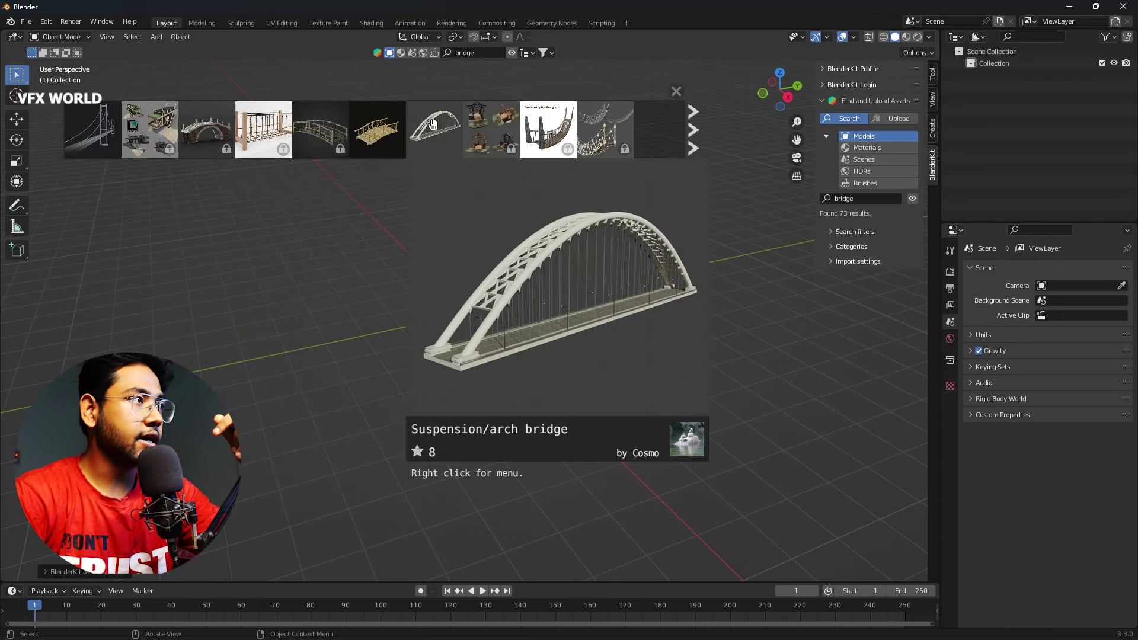
drag(432, 123, 604, 312)
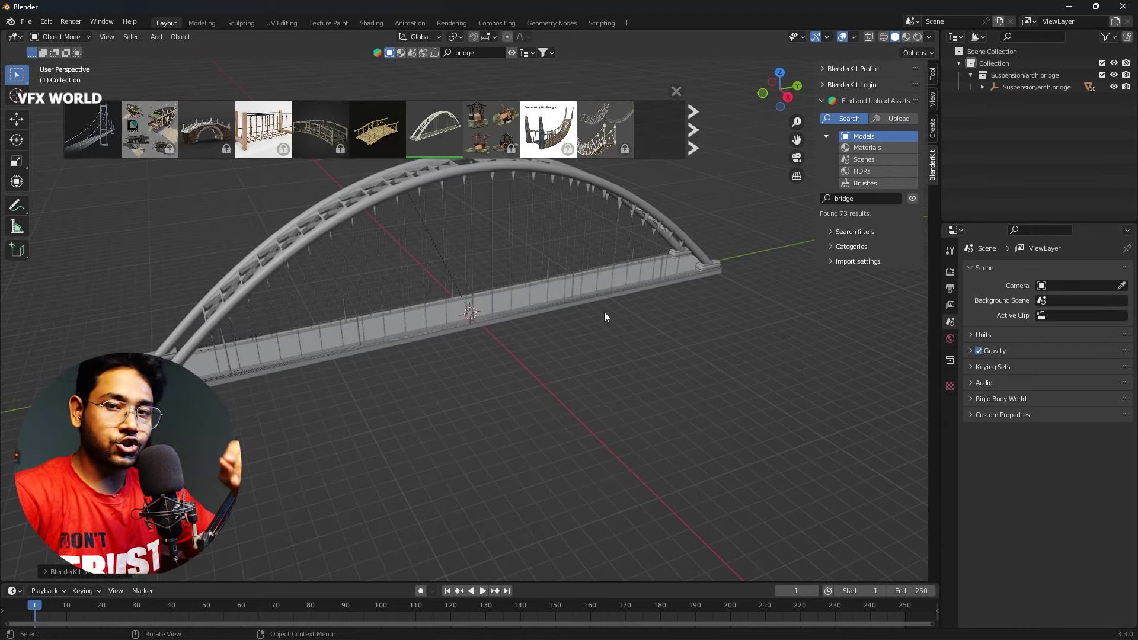
Step: Select the whole Suspension/arch bridge and scale it by 10 on all axes
middle_drag(470, 320, 607, 350)
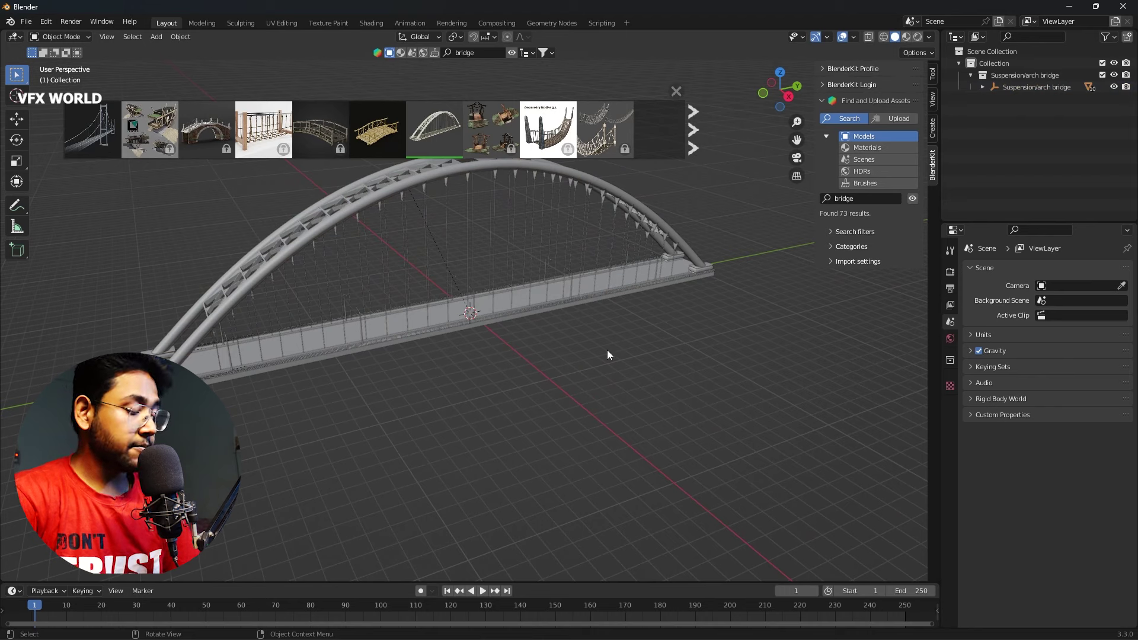
key(a)
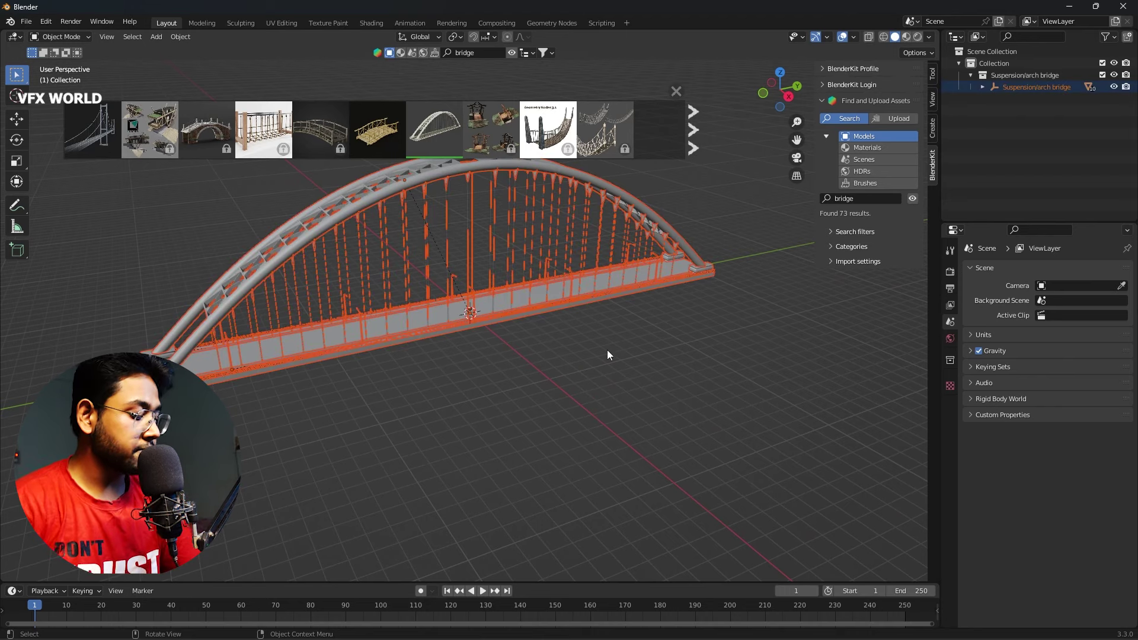
key(s)
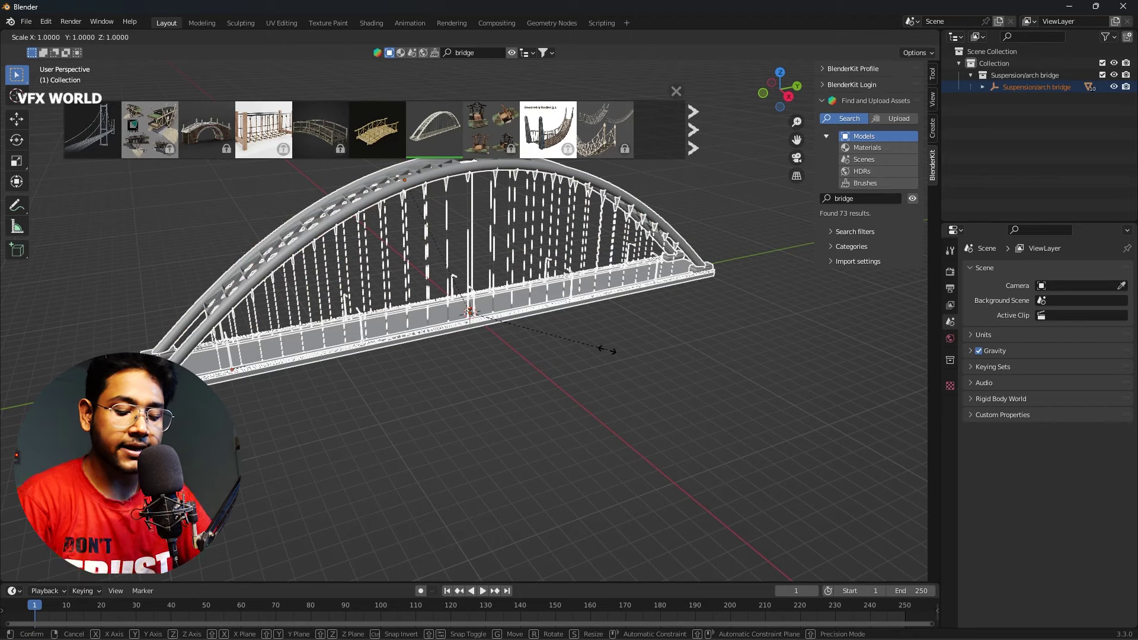
text(0)
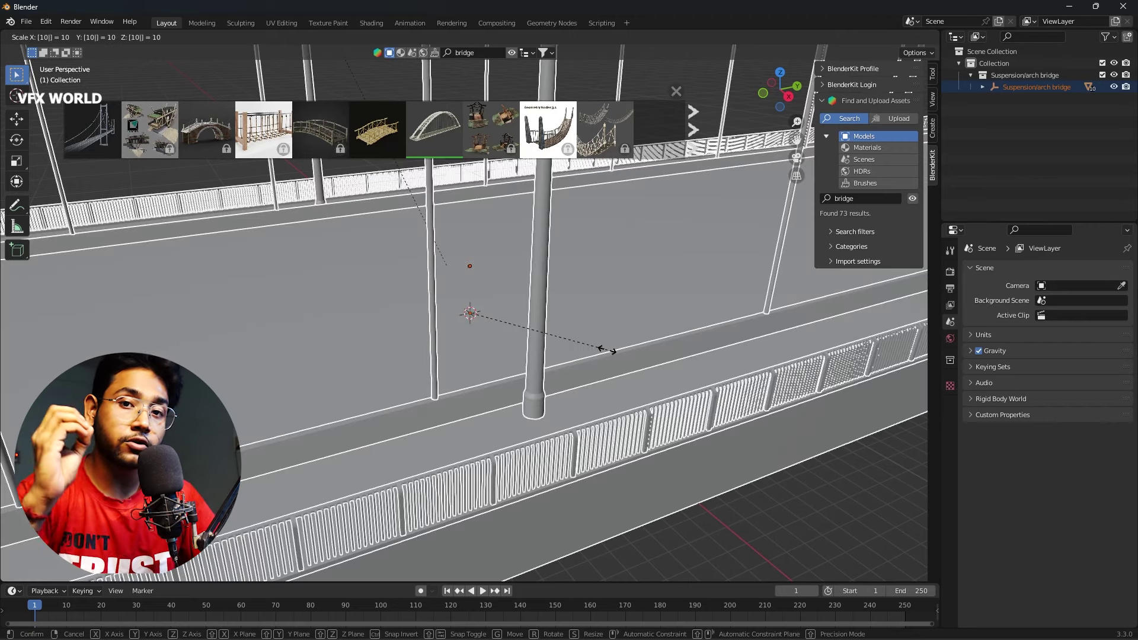
key(Return)
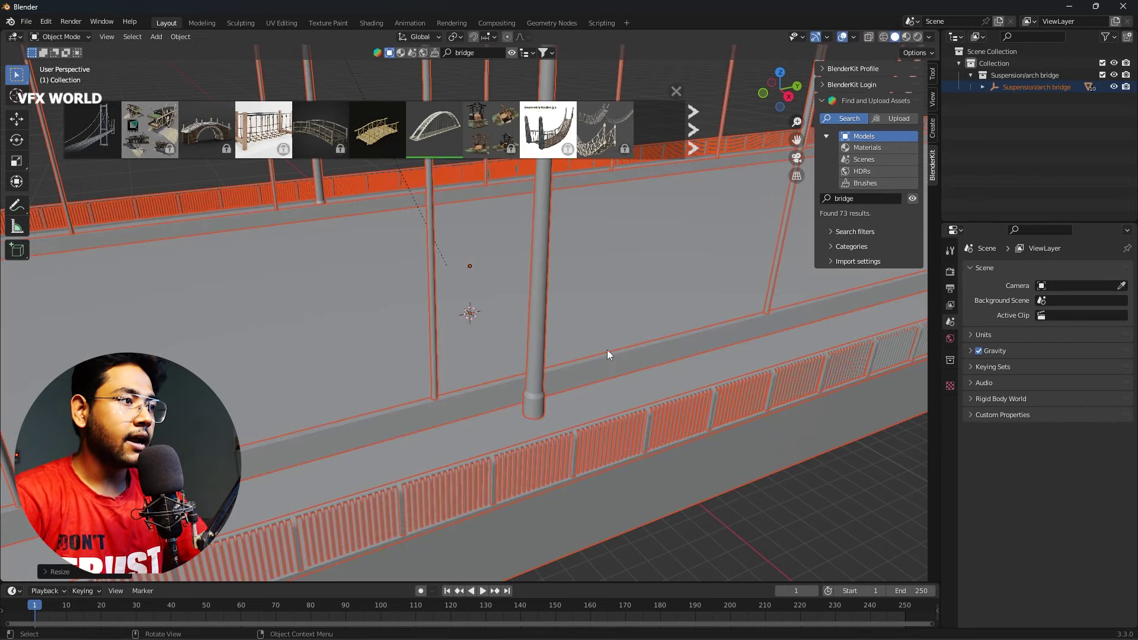
scroll(607, 364, down, 5)
click(477, 429)
mouse_move(477, 428)
middle_down()
mouse_move(597, 410)
mouse_move(571, 412)
mouse_move(659, 199)
mouse_move(674, 247)
mouse_move(711, 274)
middle_up()
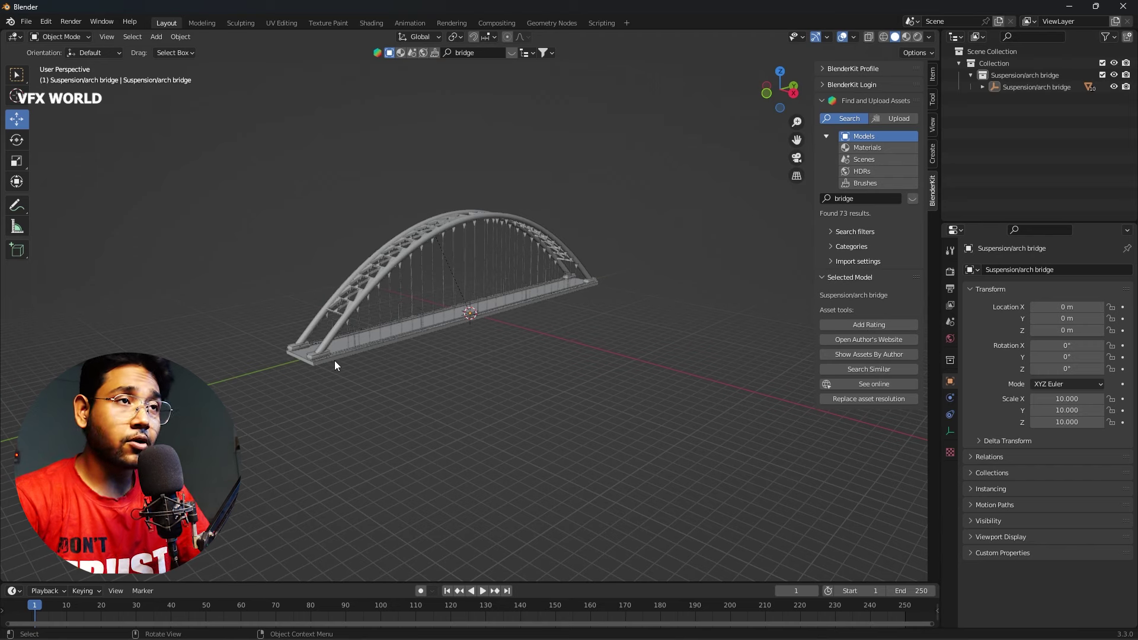
Step: Duplicate the Suspension/arch bridge collection in the Outliner
click(971, 75)
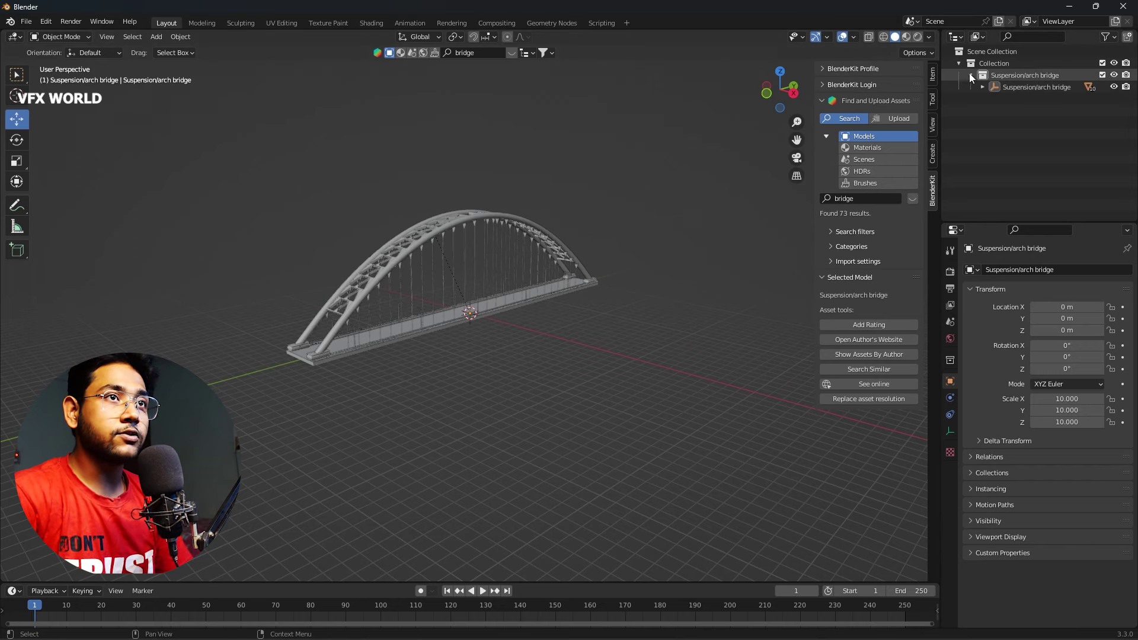
right_click(1030, 77)
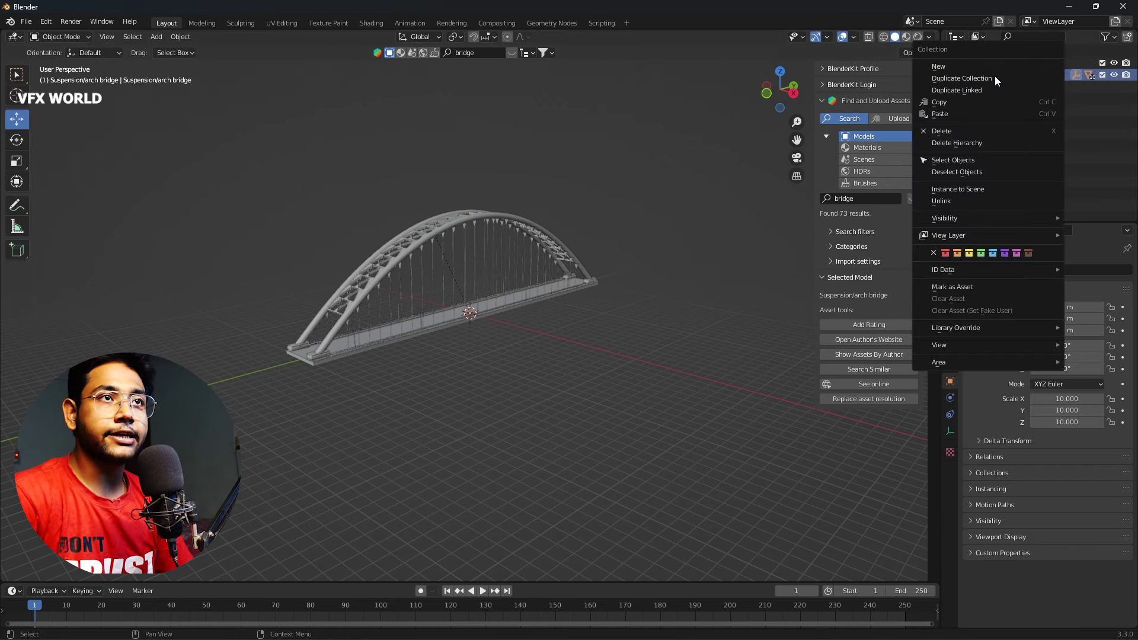
click(991, 81)
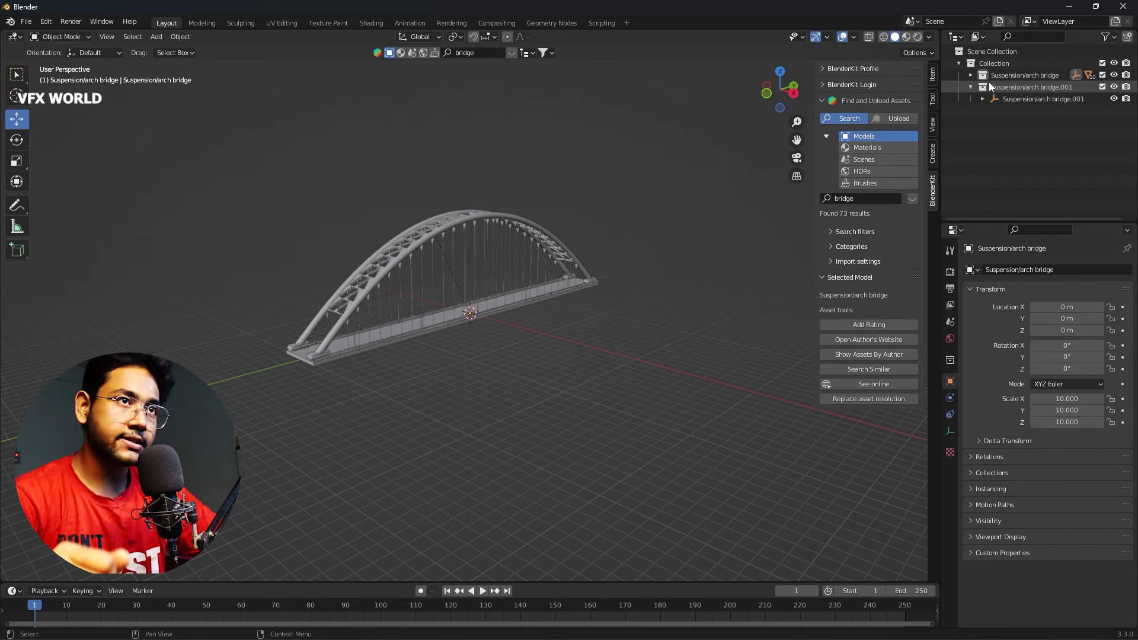
Step: Move one bridge copy along Y to about -190.9 m to extend the crossing
click(970, 74)
click(1005, 87)
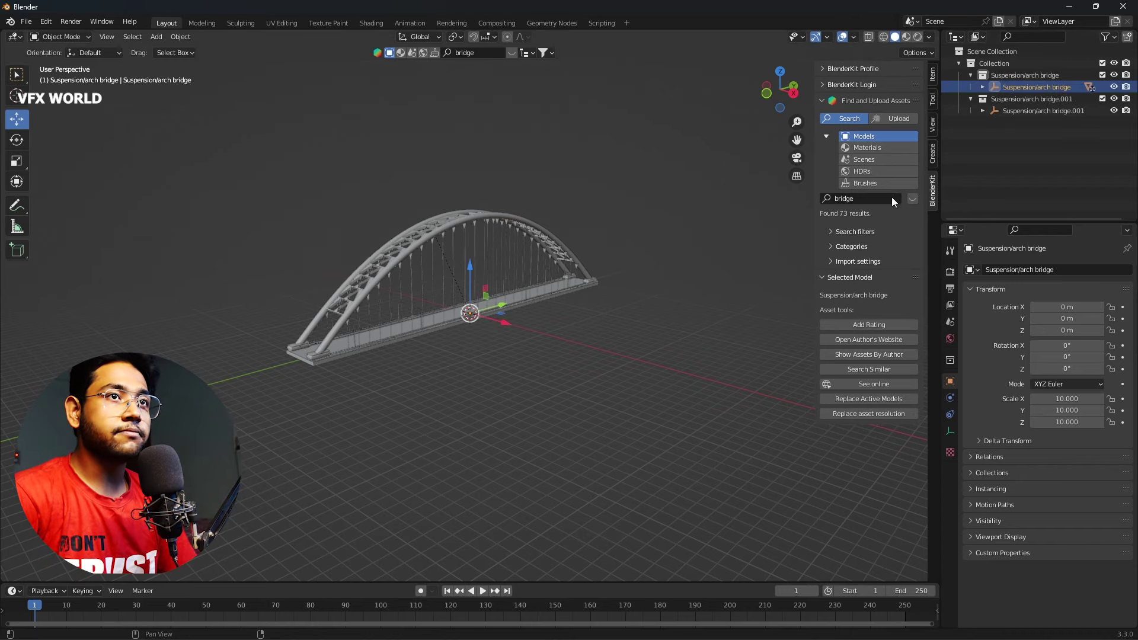
key(g)
key(y)
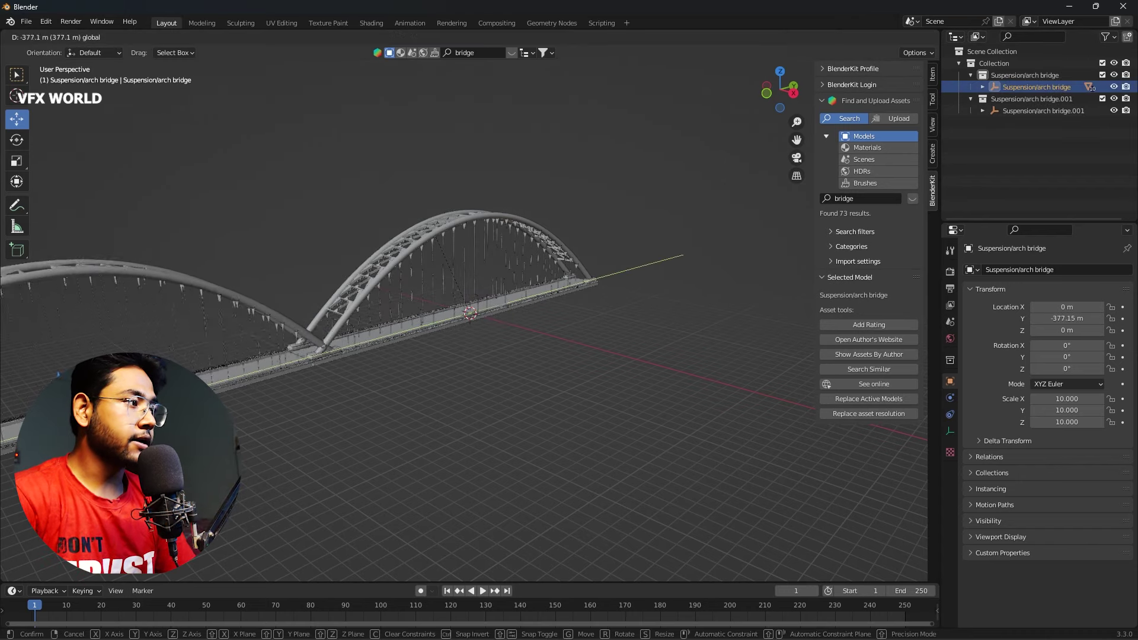
click(276, 401)
scroll(276, 402, up, 5)
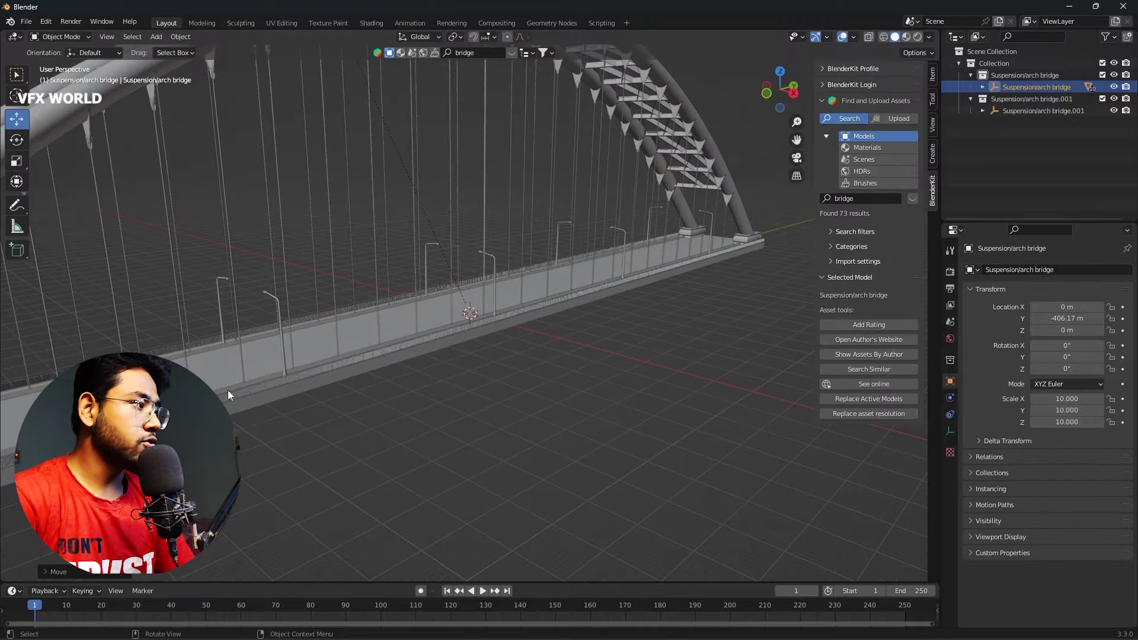
middle_drag(289, 364, 442, 345)
scroll(292, 331, up, 3)
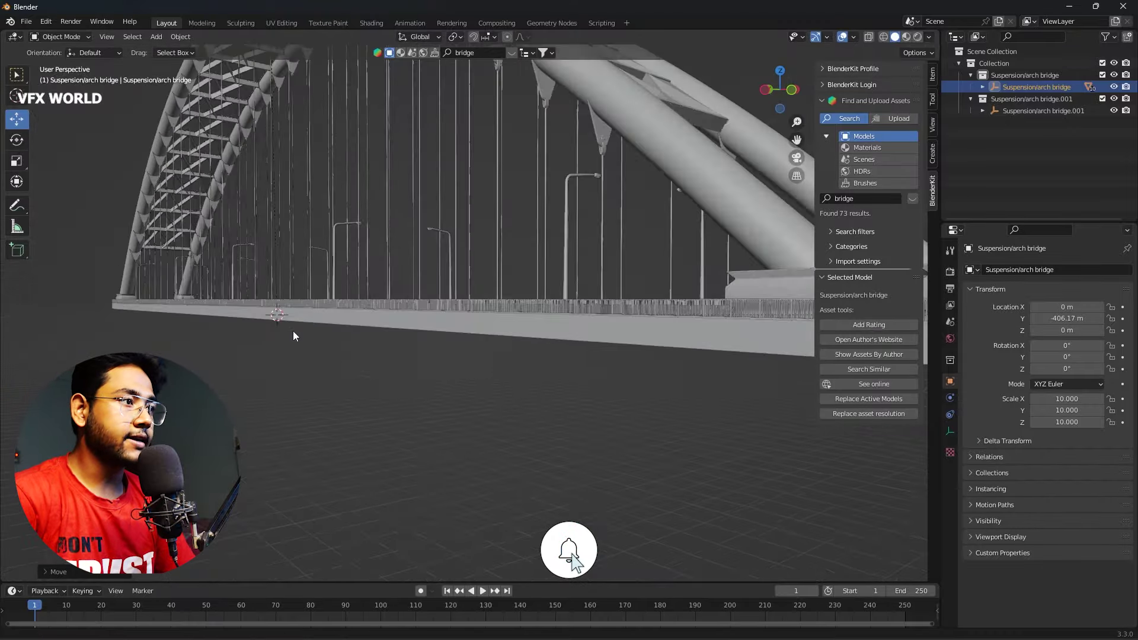
mouse_move(293, 331)
middle_down()
mouse_move(717, 358)
mouse_move(717, 368)
middle_up()
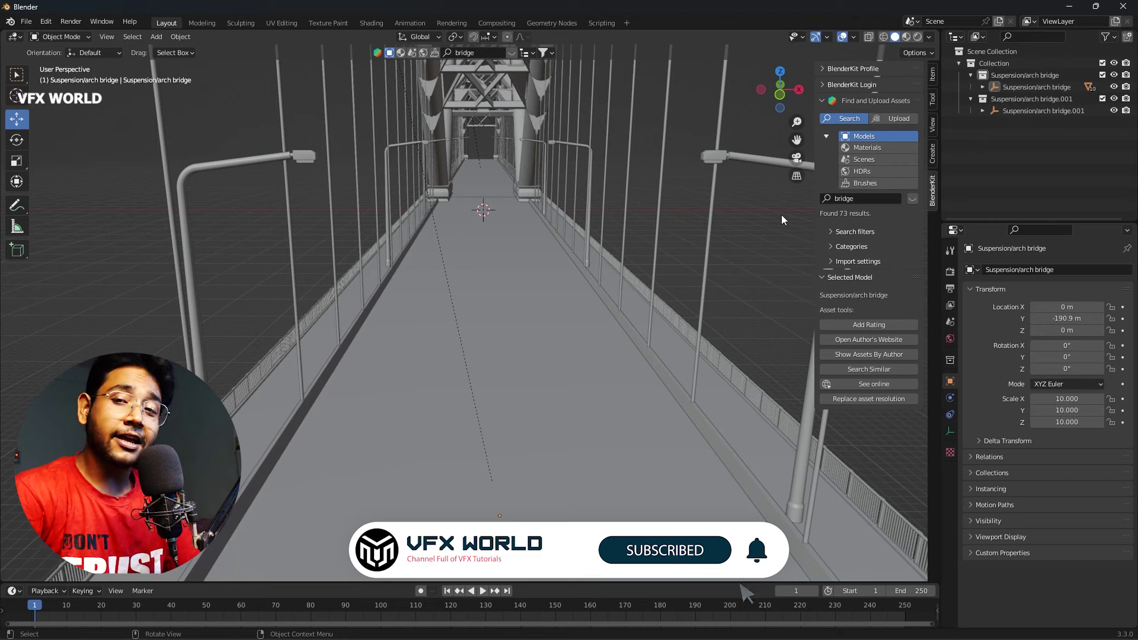
Step: Search the BlenderKit asset library for 'car' and show the results as thumbnails
click(881, 198)
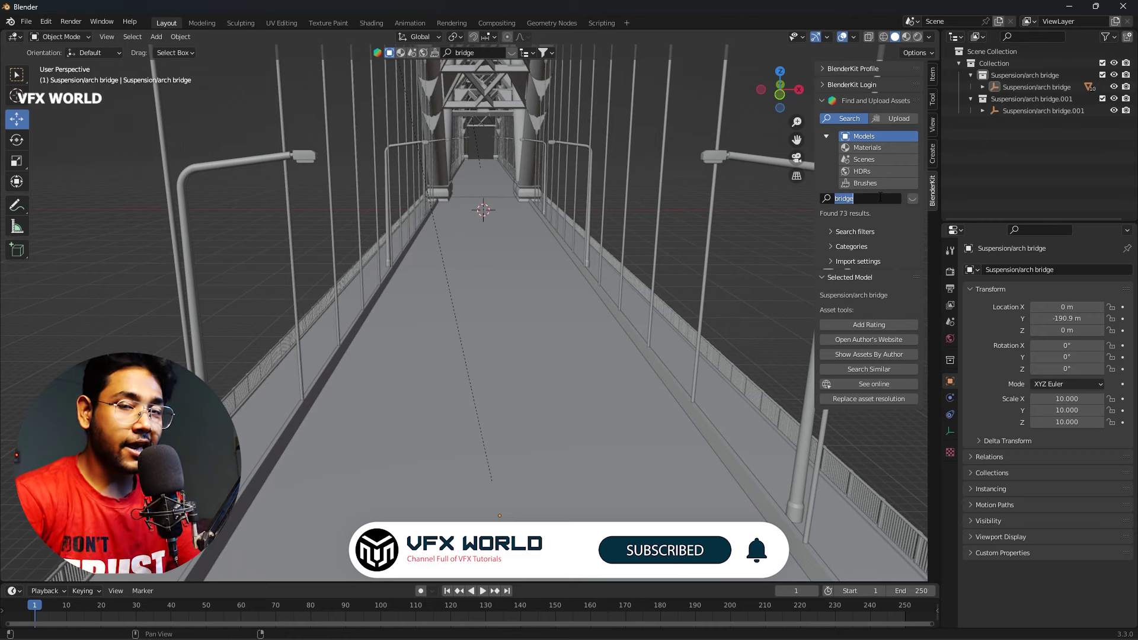
text(car)
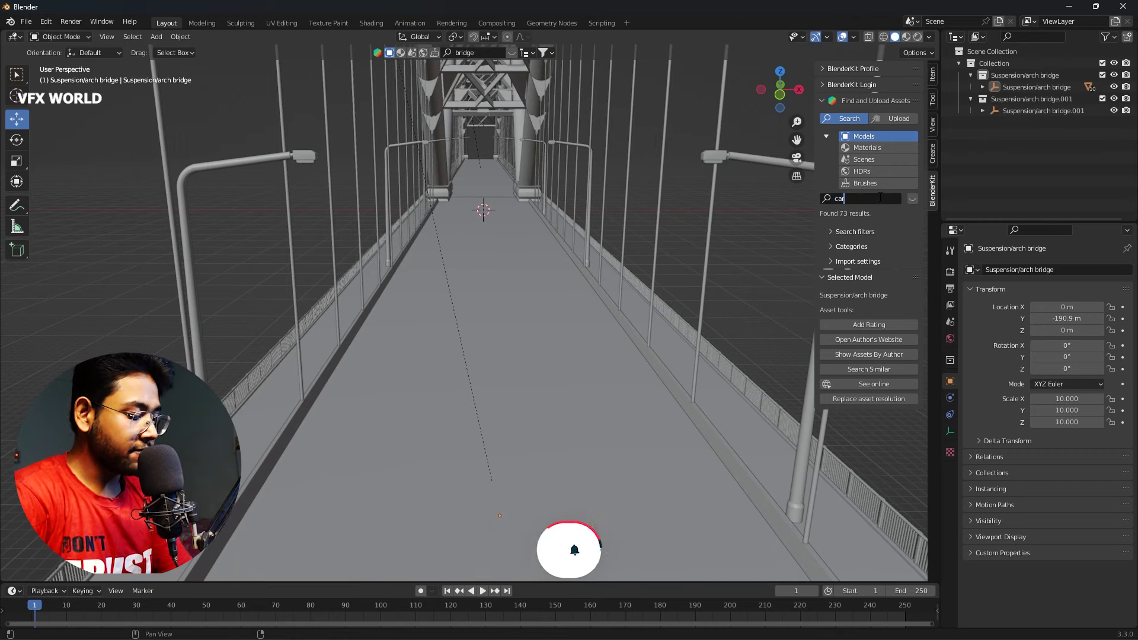
key(Return)
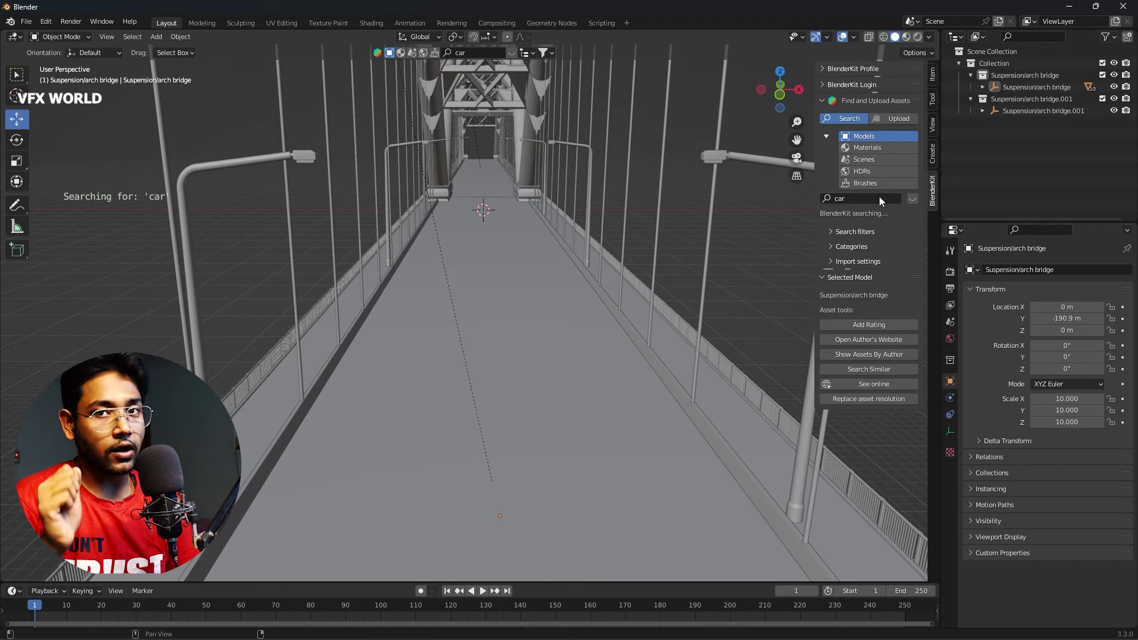
click(911, 201)
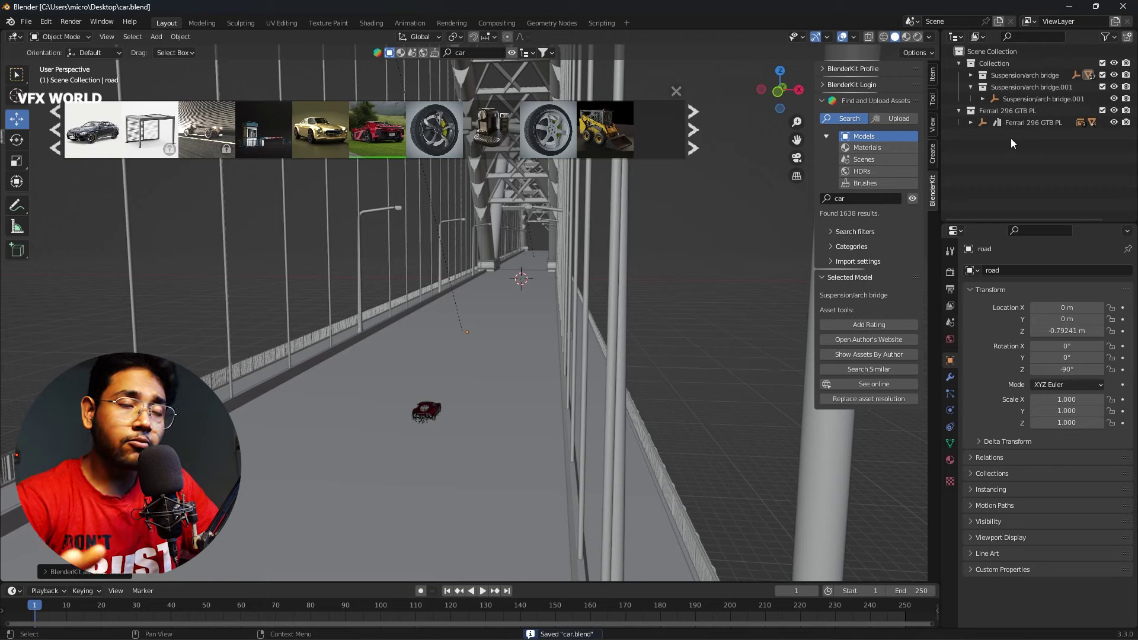
Step: Select the Ferrari 296 GTB PL and frame it on the bridge
click(1018, 123)
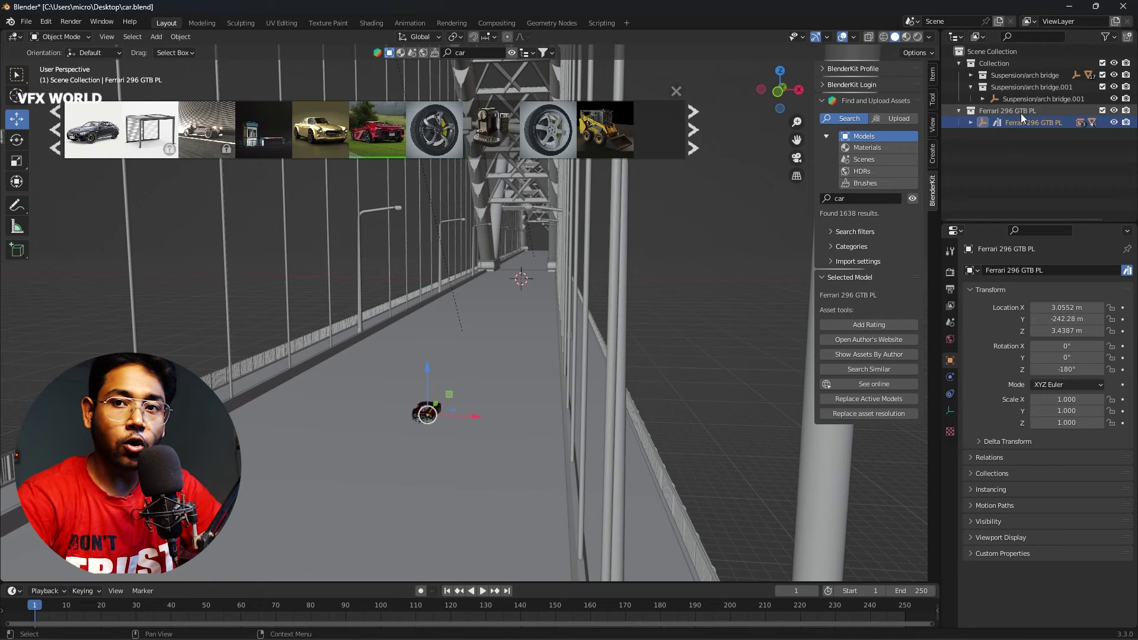
key(KP_Decimal)
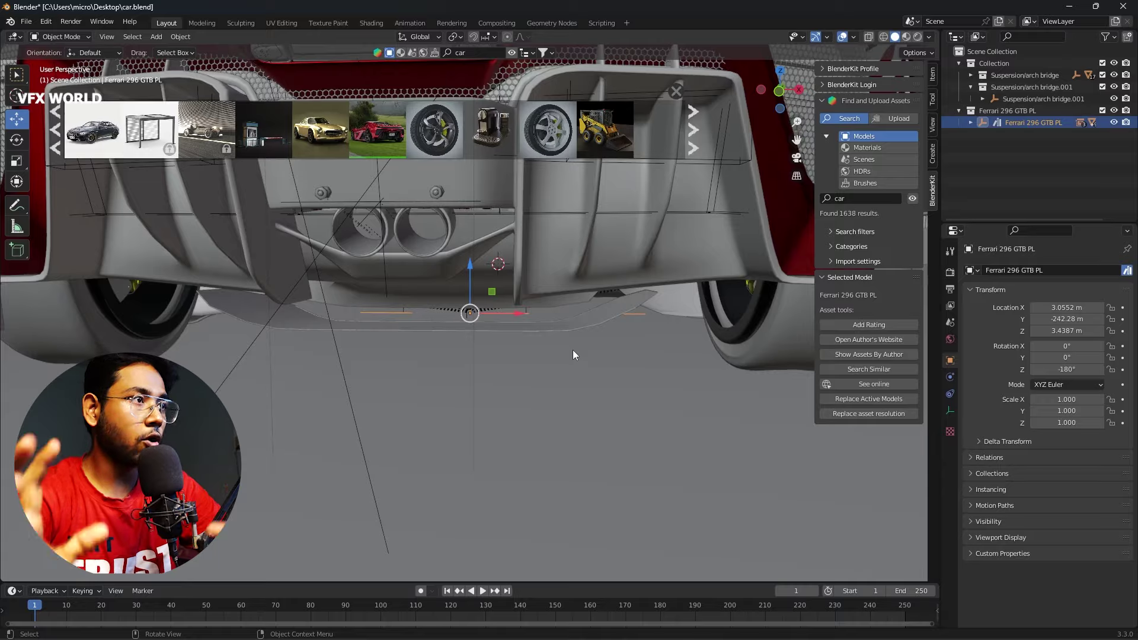
scroll(570, 351, down, 5)
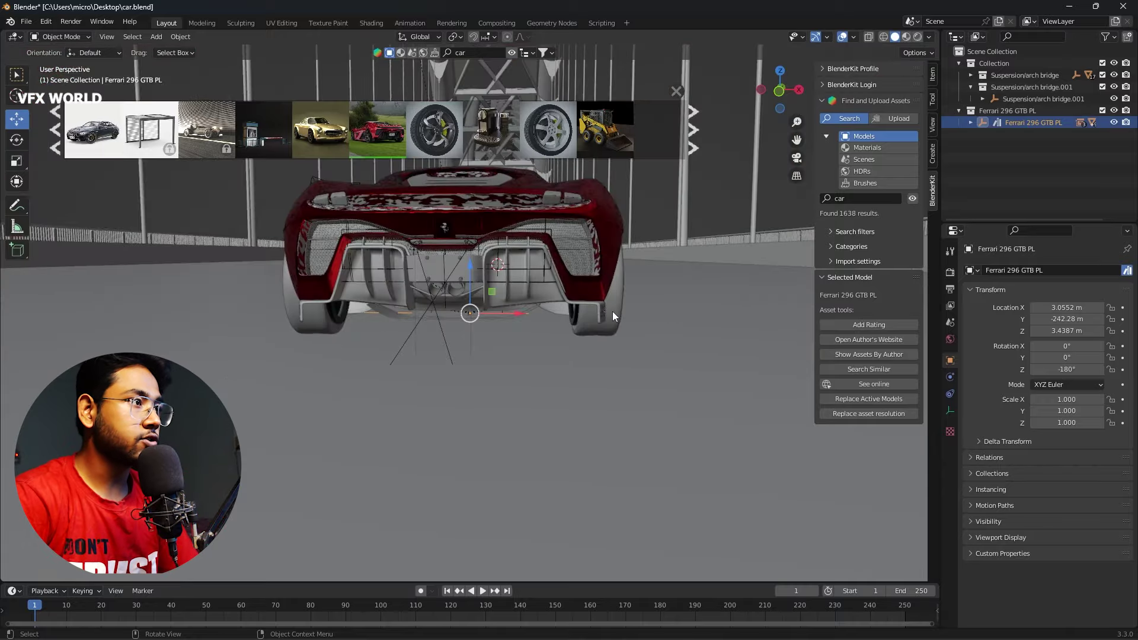
mouse_move(613, 311)
middle_down()
mouse_move(423, 309)
mouse_move(367, 358)
mouse_move(500, 366)
middle_up()
scroll(424, 309, down, 5)
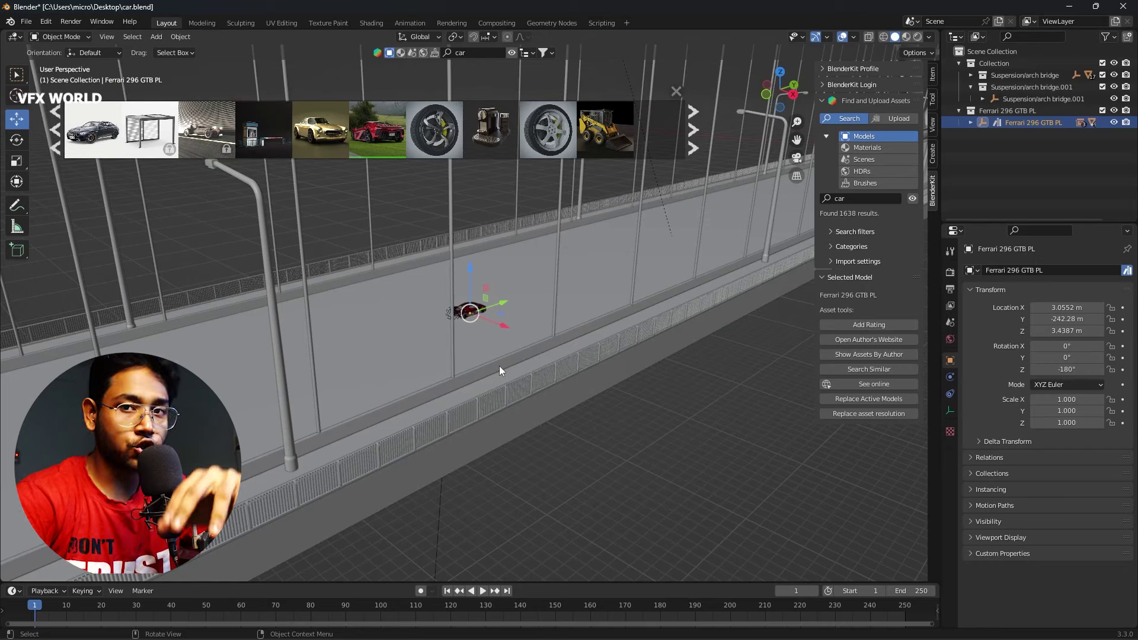
Step: Scale the Ferrari 296 GTB PL up by a factor of 3
key(alt+a)
click(1030, 126)
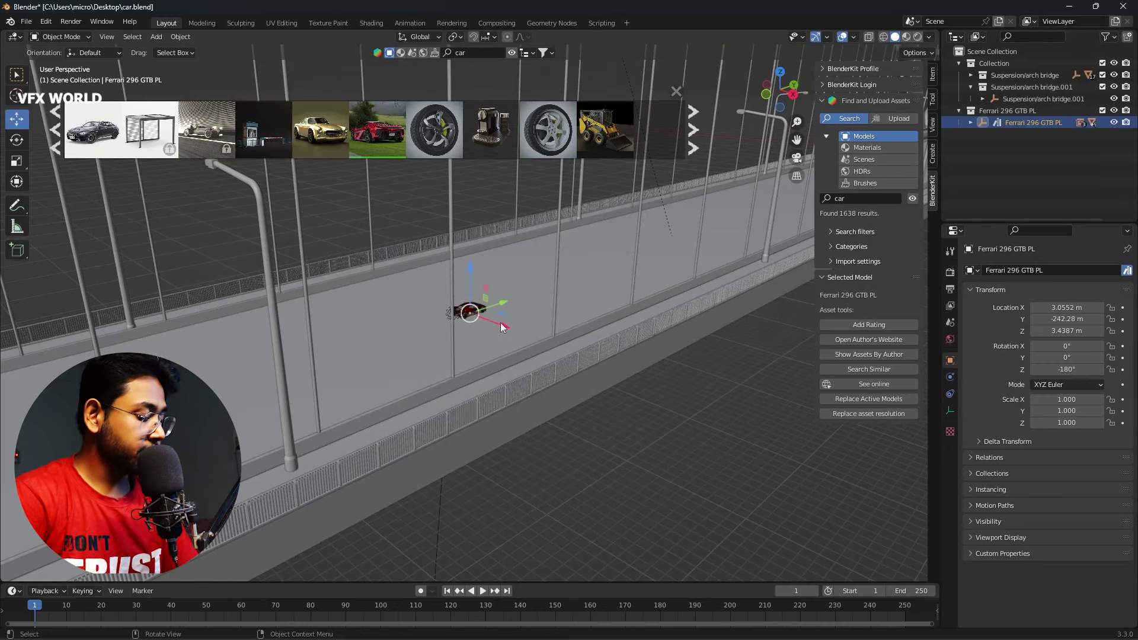
key(s)
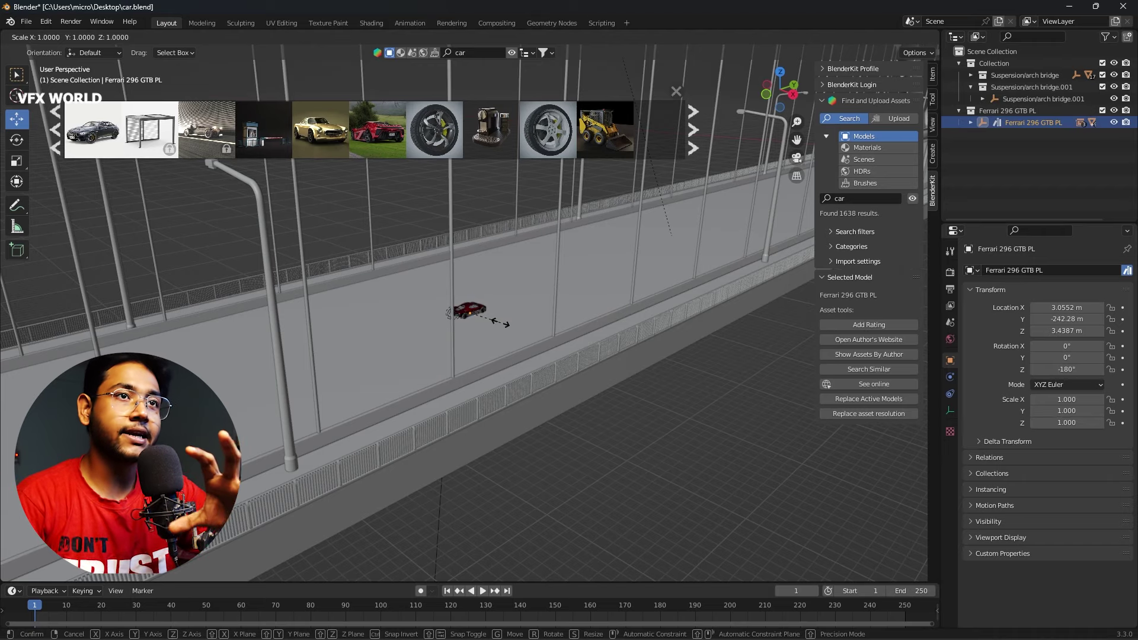
text(3)
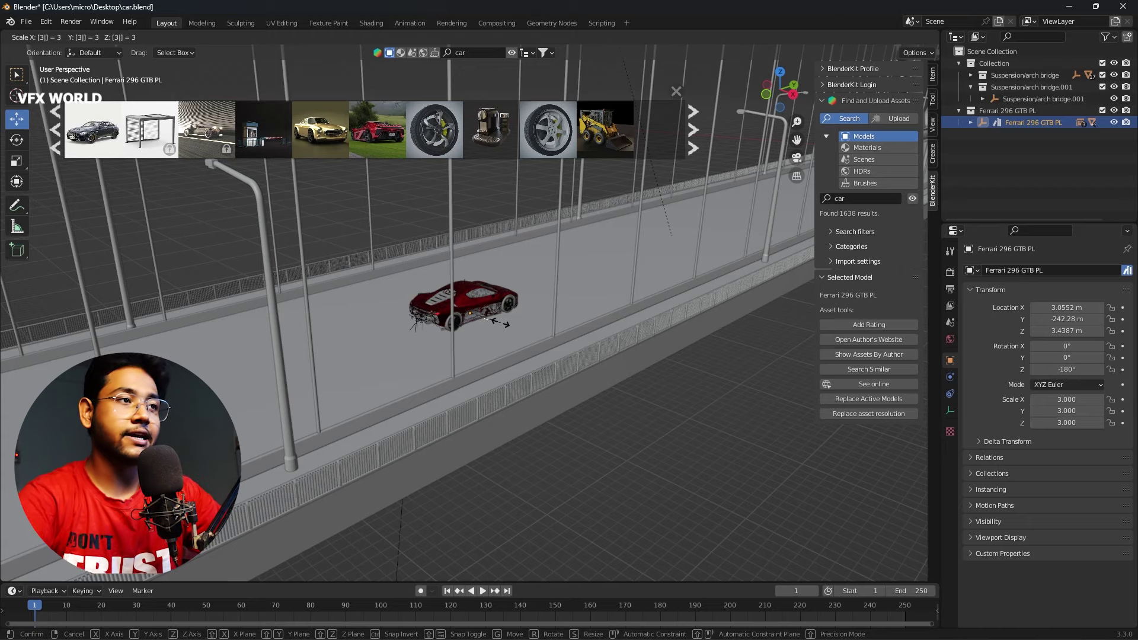
key(Return)
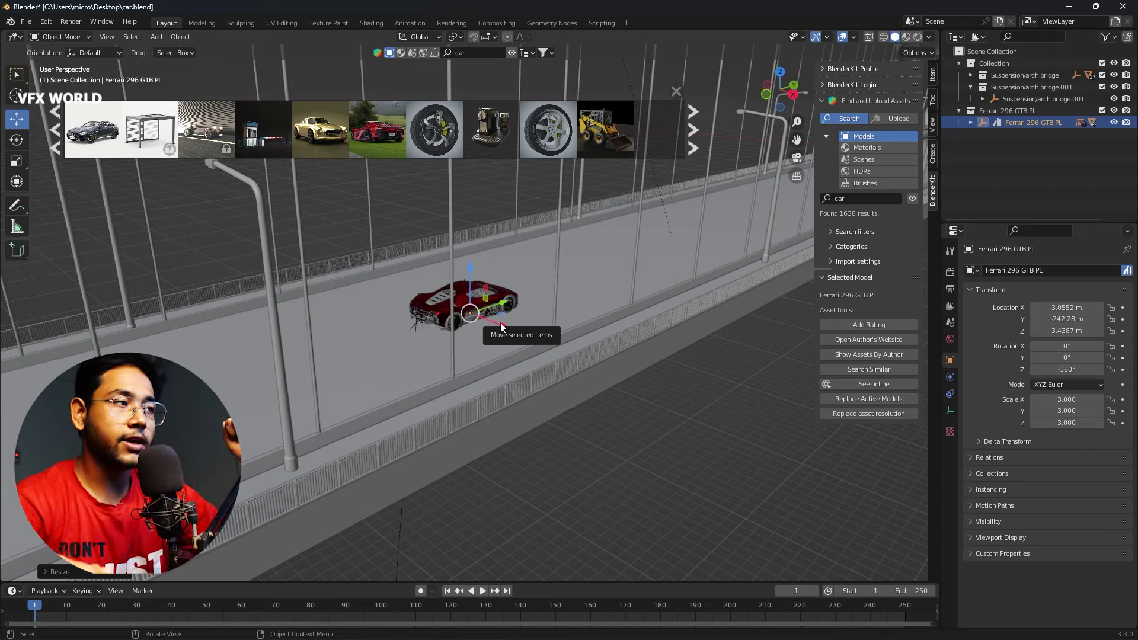
Step: Orbit to a three-quarter view and select the Ferrari's front wheel rim
scroll(519, 294, up, 6)
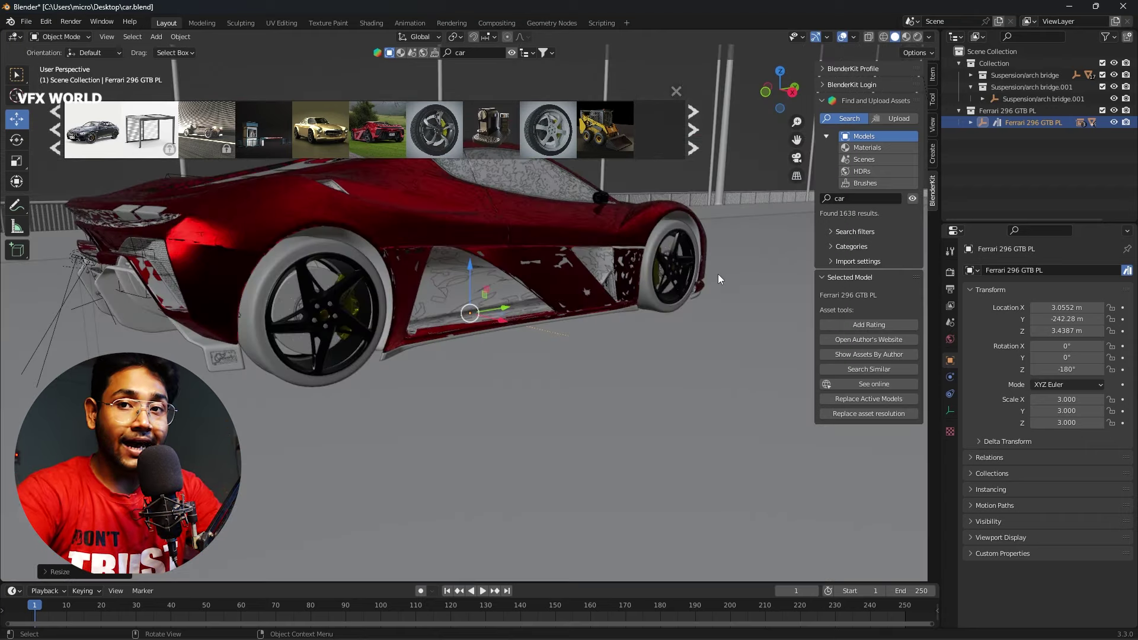
mouse_move(718, 274)
middle_down()
mouse_move(702, 262)
mouse_move(733, 268)
middle_up()
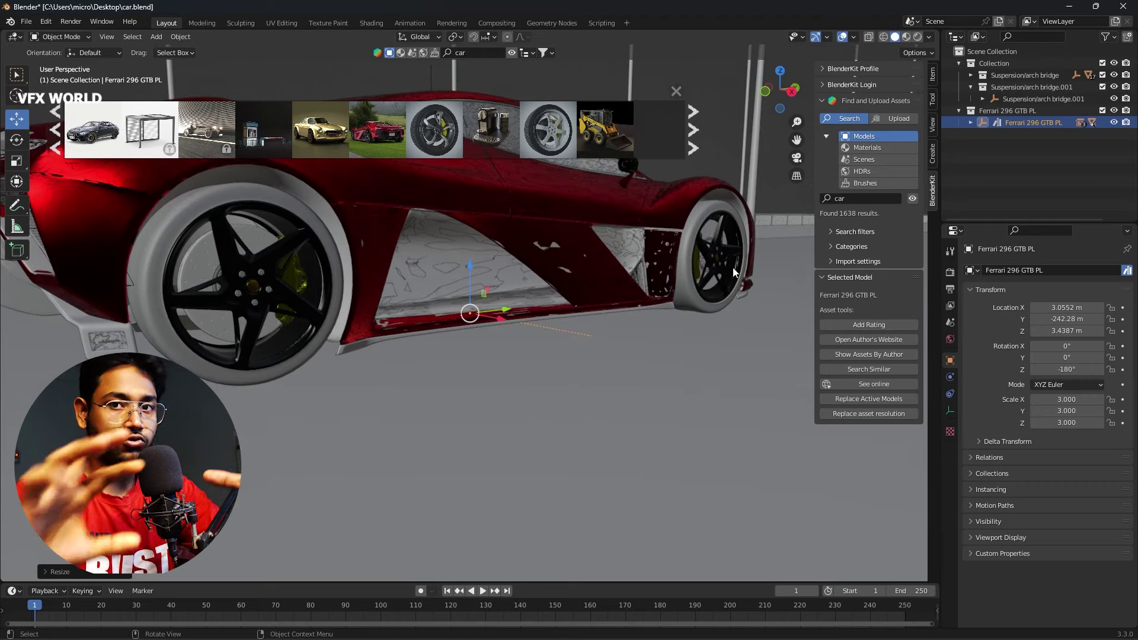
middle_drag(346, 326, 349, 336)
click(356, 321)
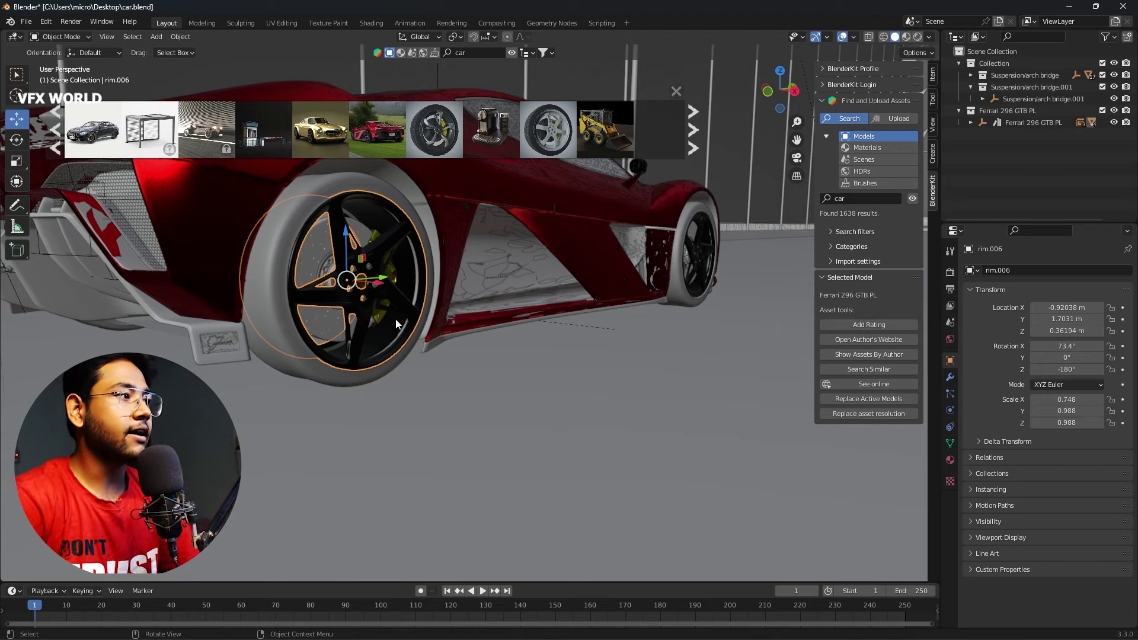
Step: Drive the front rim's X rotation with a #frame expression and play to check the spin
middle_drag(364, 319, 474, 337)
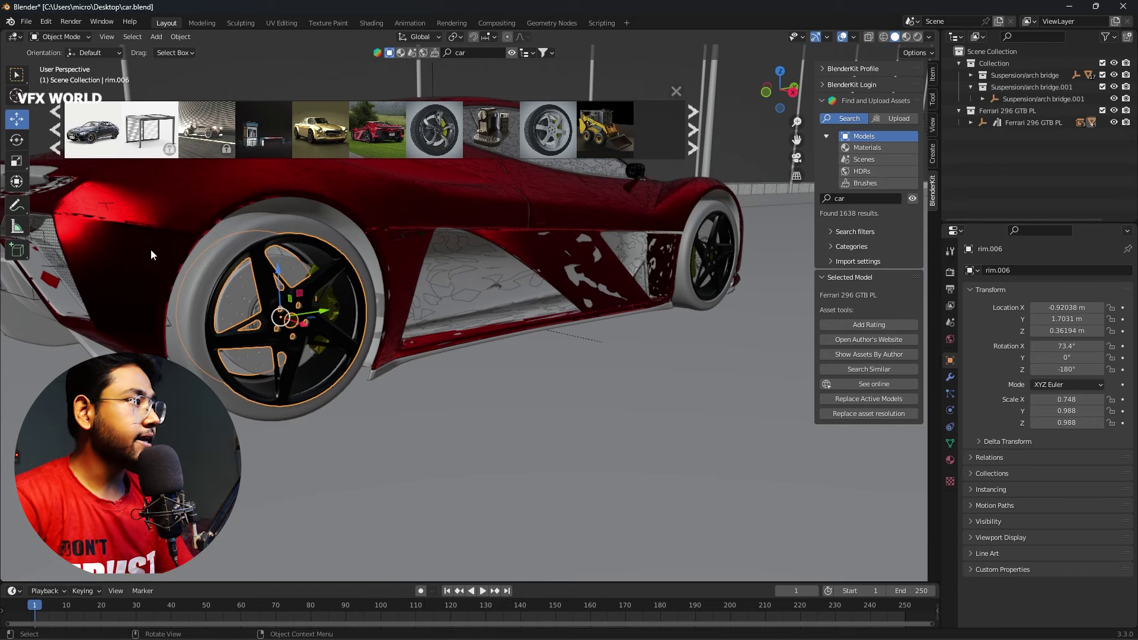
click(17, 140)
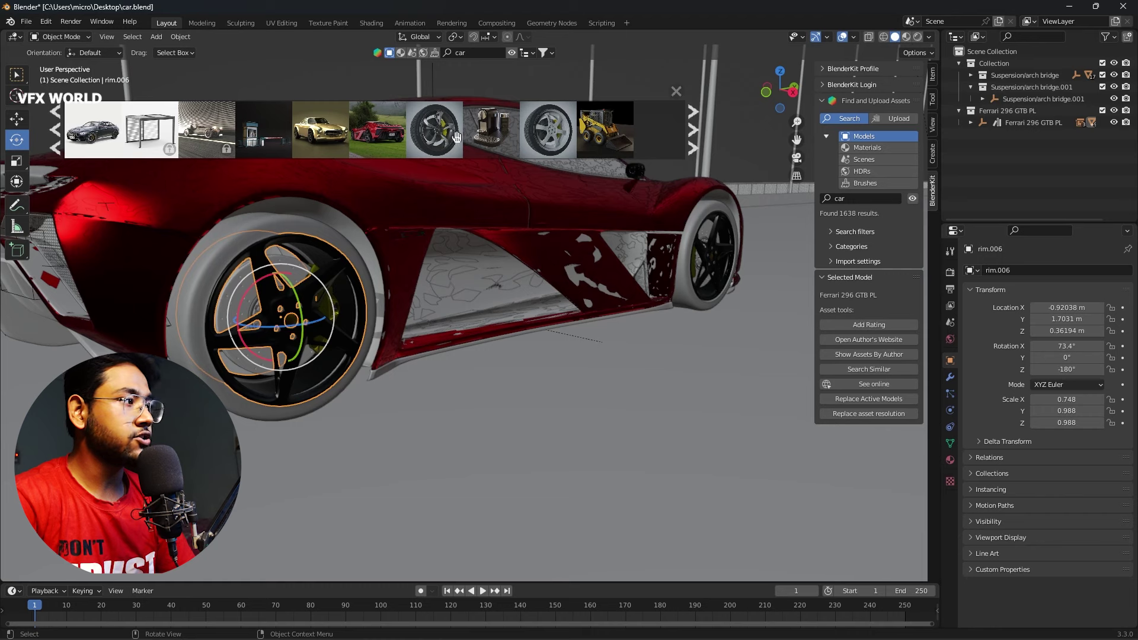
click(934, 103)
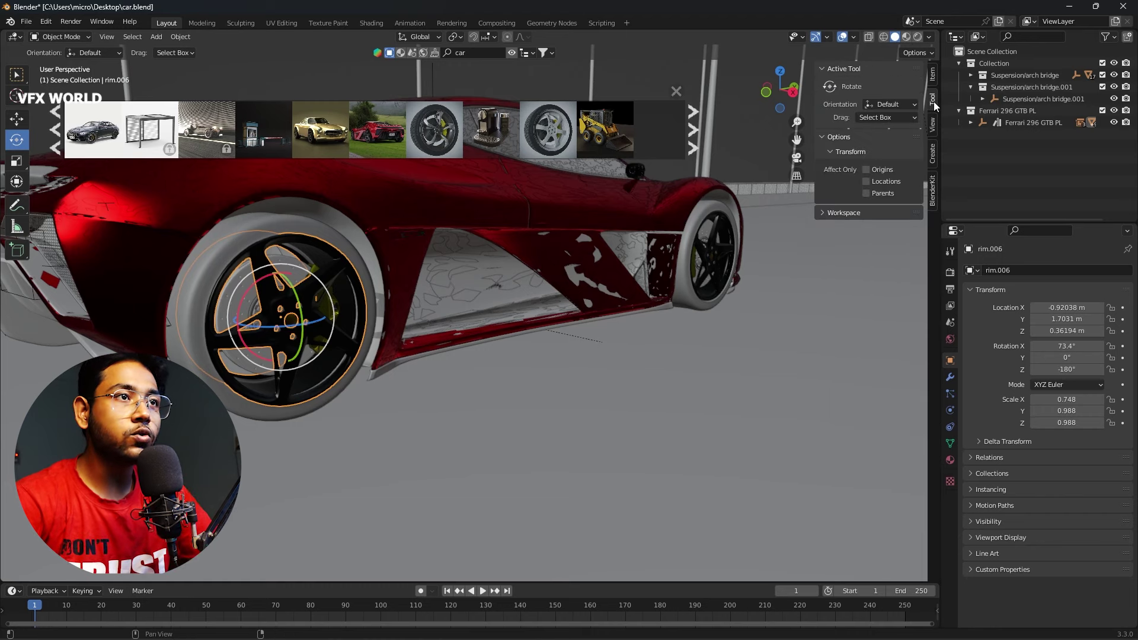
click(935, 125)
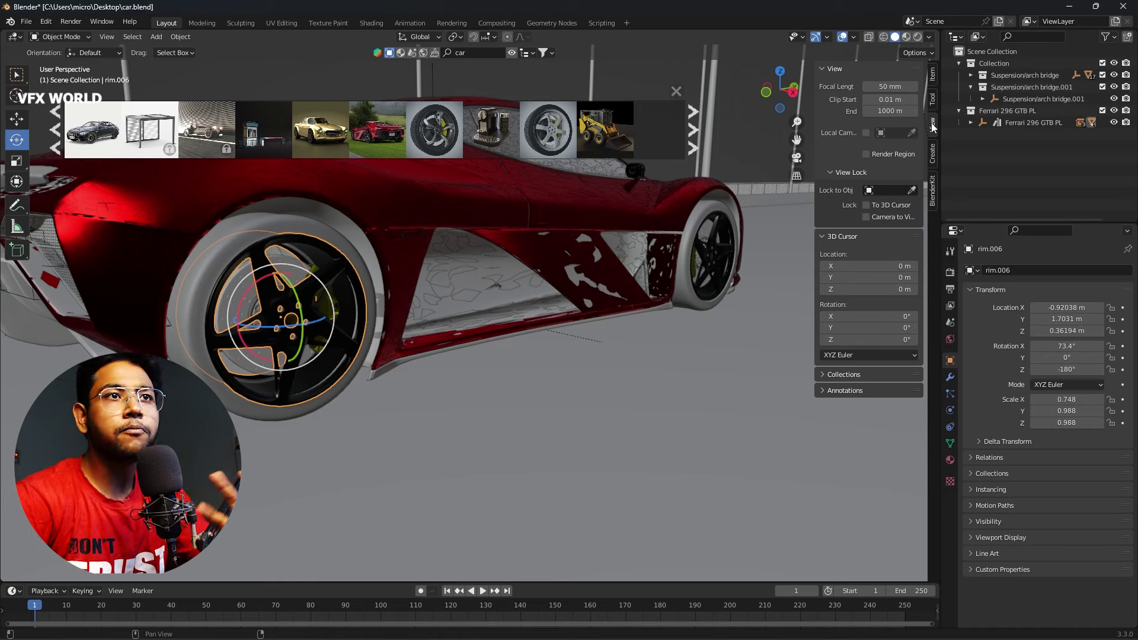
click(933, 75)
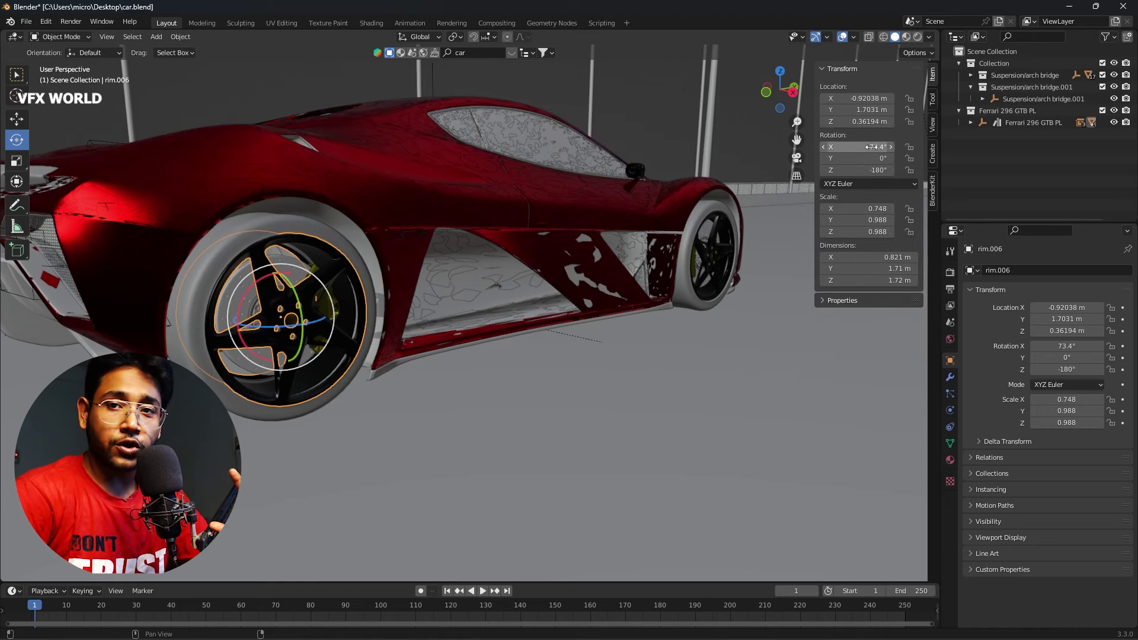
click(872, 147)
text(#frame*200)
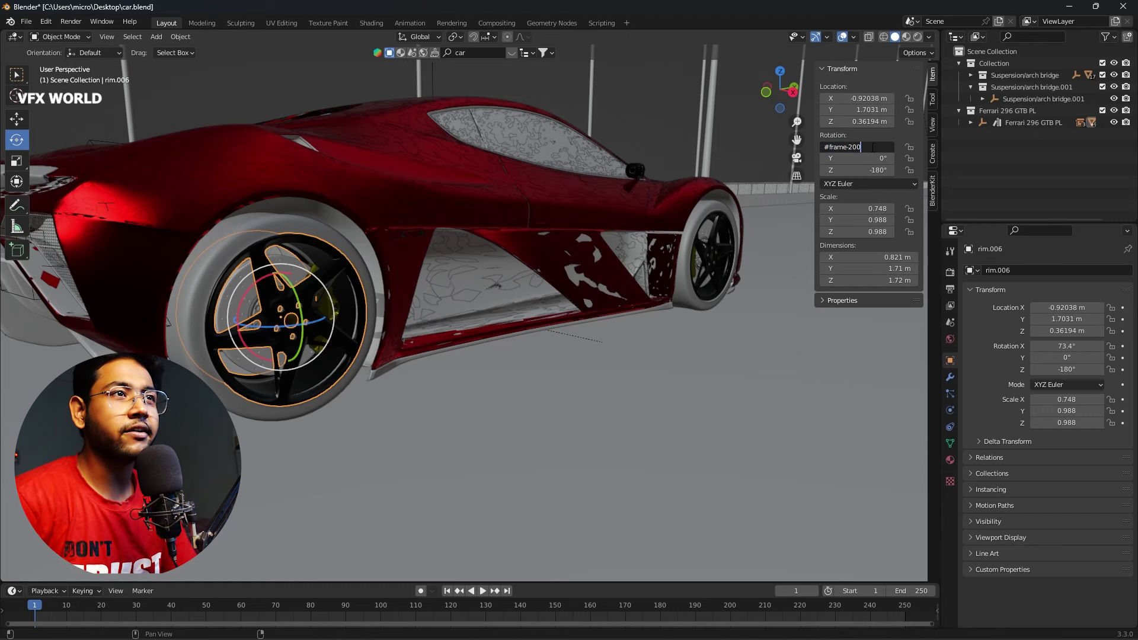
key(Return)
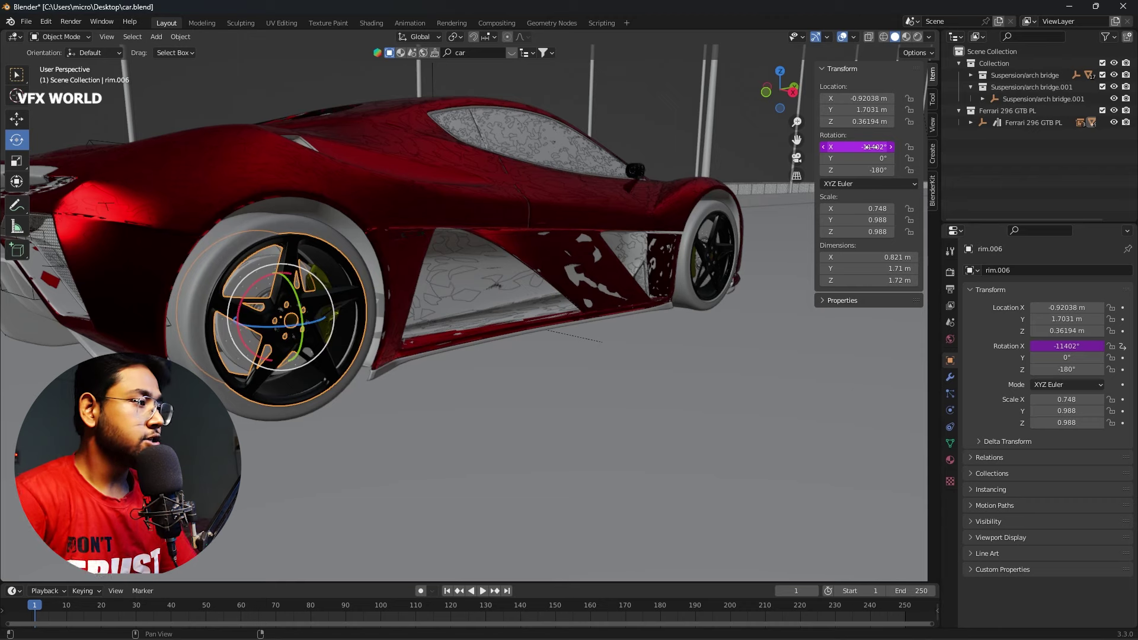
key(space)
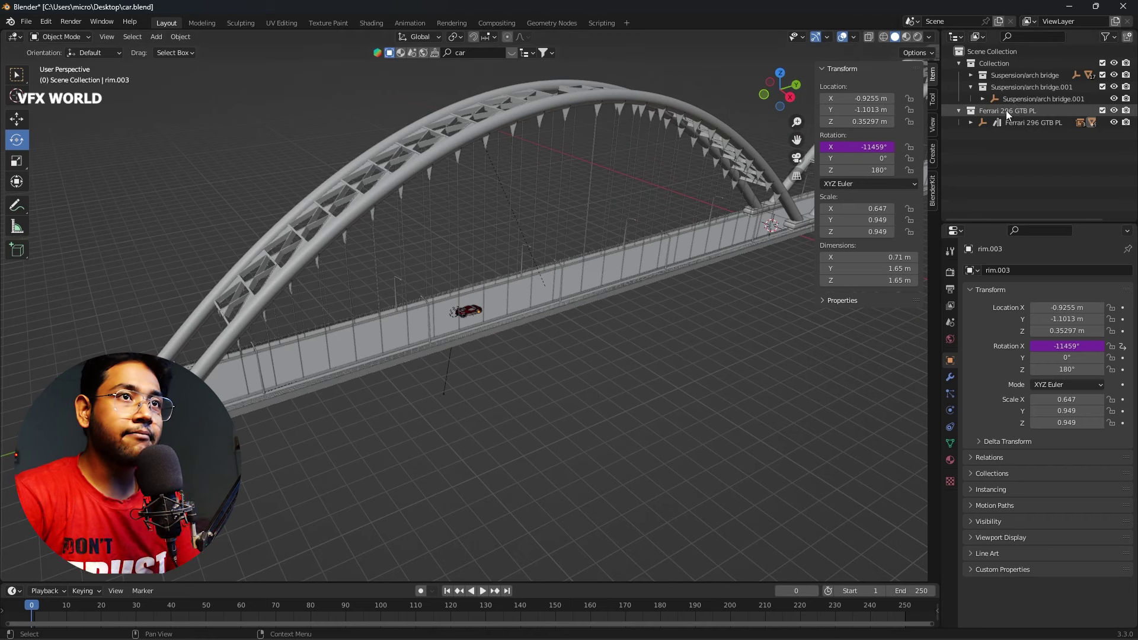
Step: Move the Ferrari to the bridge's left end, about -373.38 m on Y, and save
click(1005, 110)
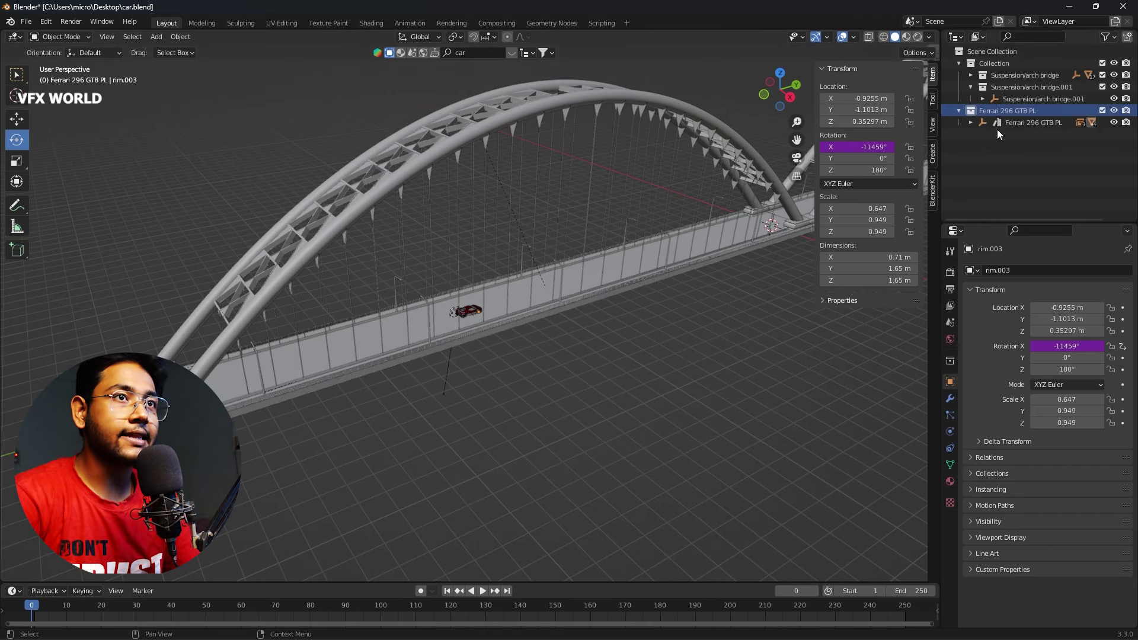
click(1004, 123)
click(20, 122)
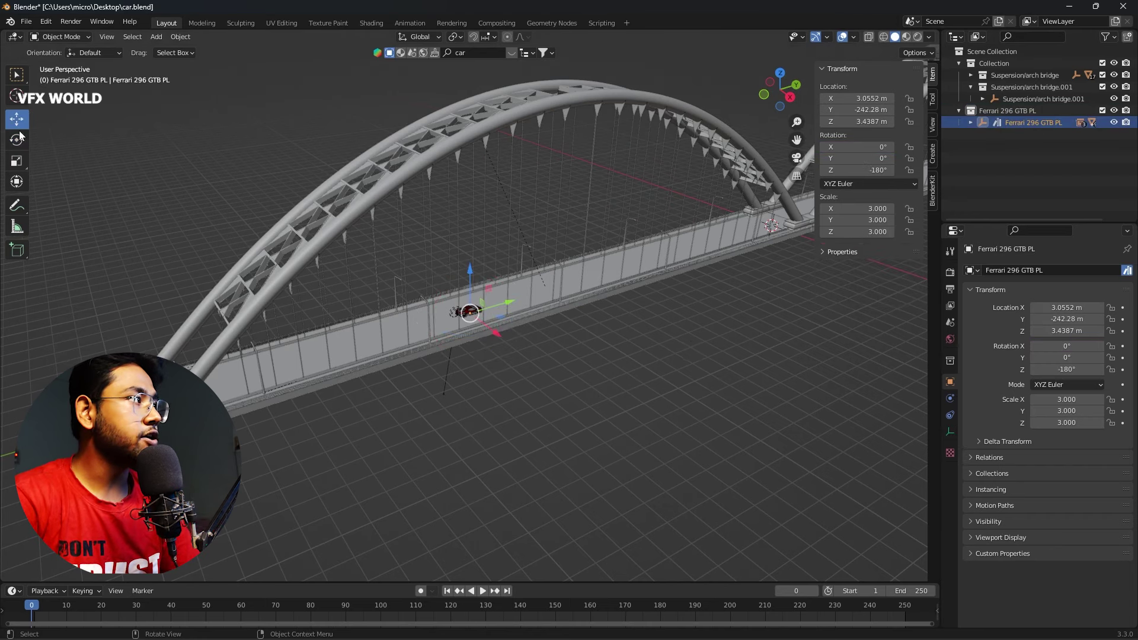
drag(508, 304, 229, 386)
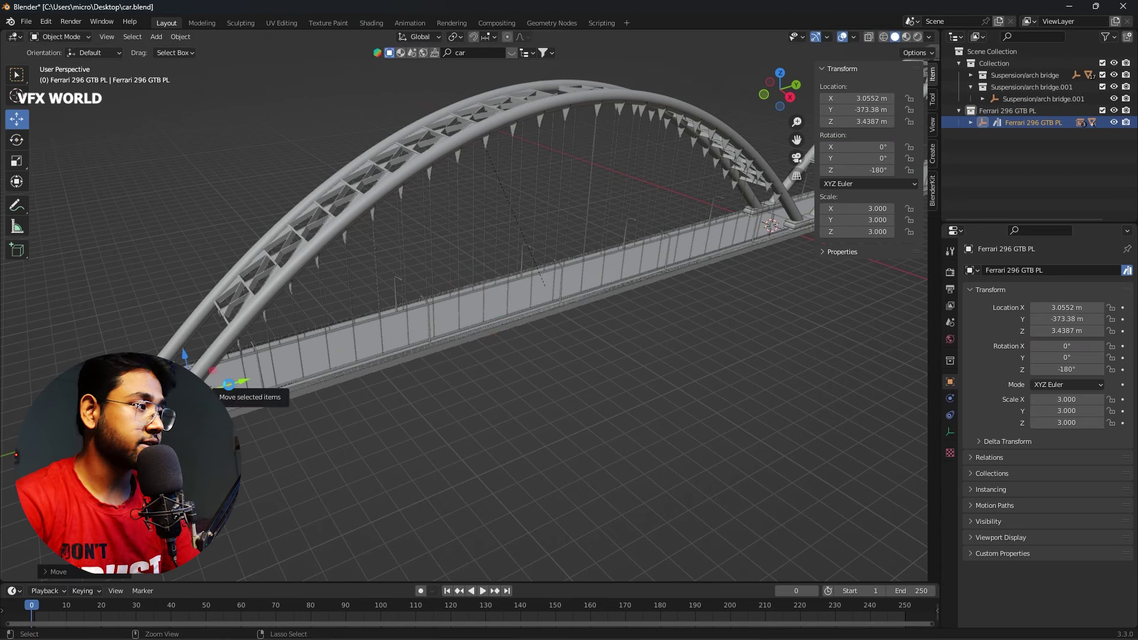
key(ctrl+s)
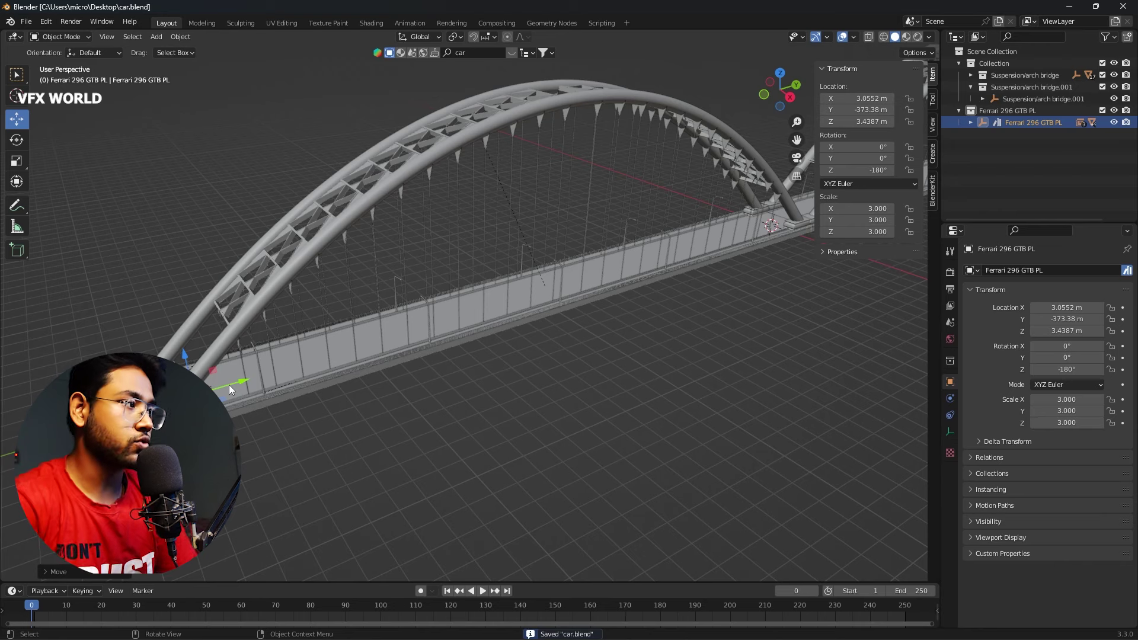
Step: Set the animation's end frame to 350
scroll(389, 398, down, 3)
scroll(403, 368, down, 2)
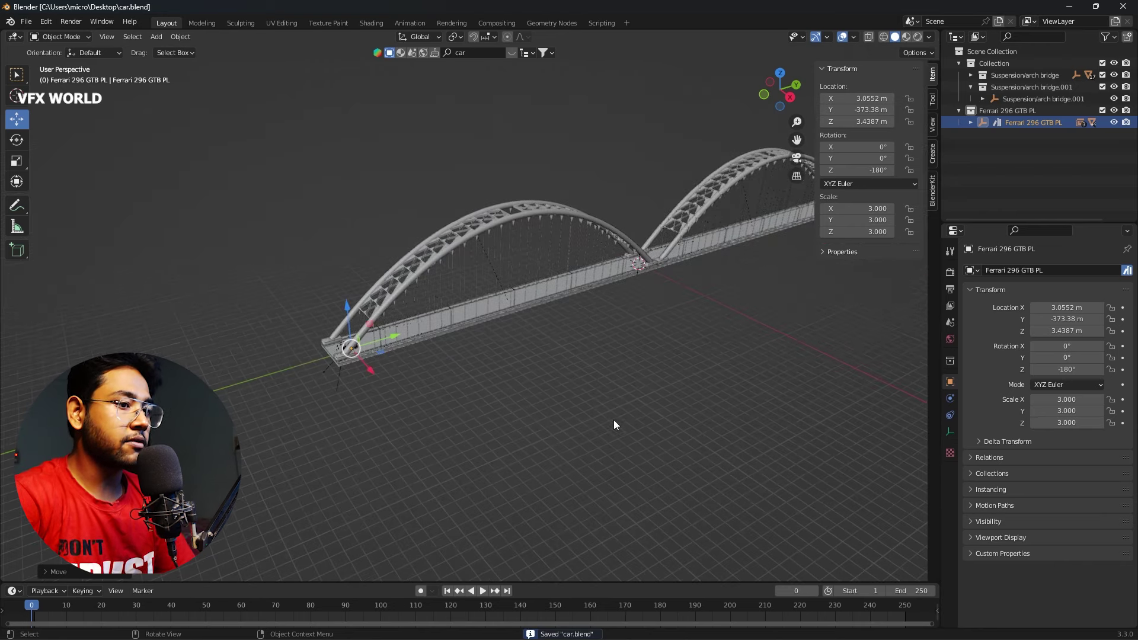
double_click(913, 591)
text(35)
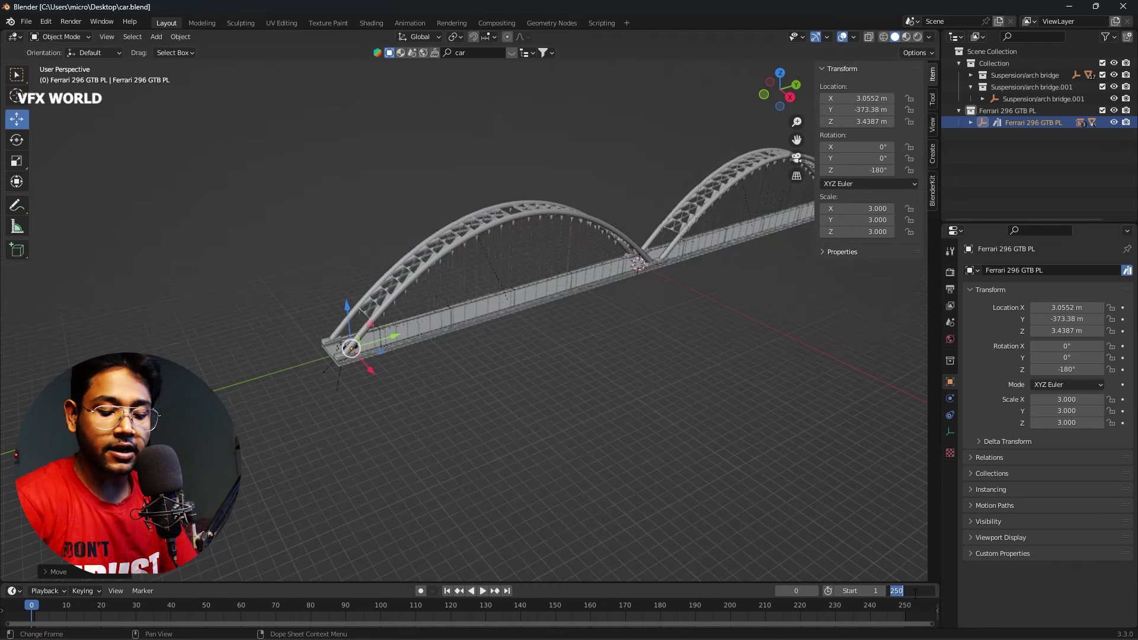
text(0)
key(Return)
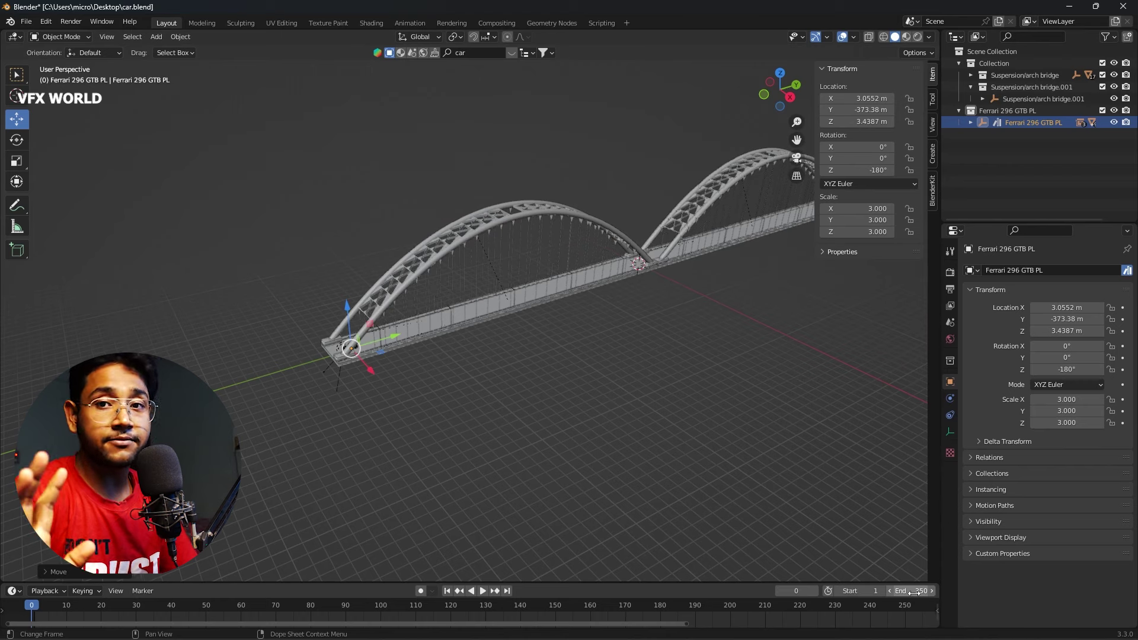
Step: Keyframe the Ferrari's location, rotation and scale at frame 0 and enlarge the timeline
scroll(377, 373, up, 2)
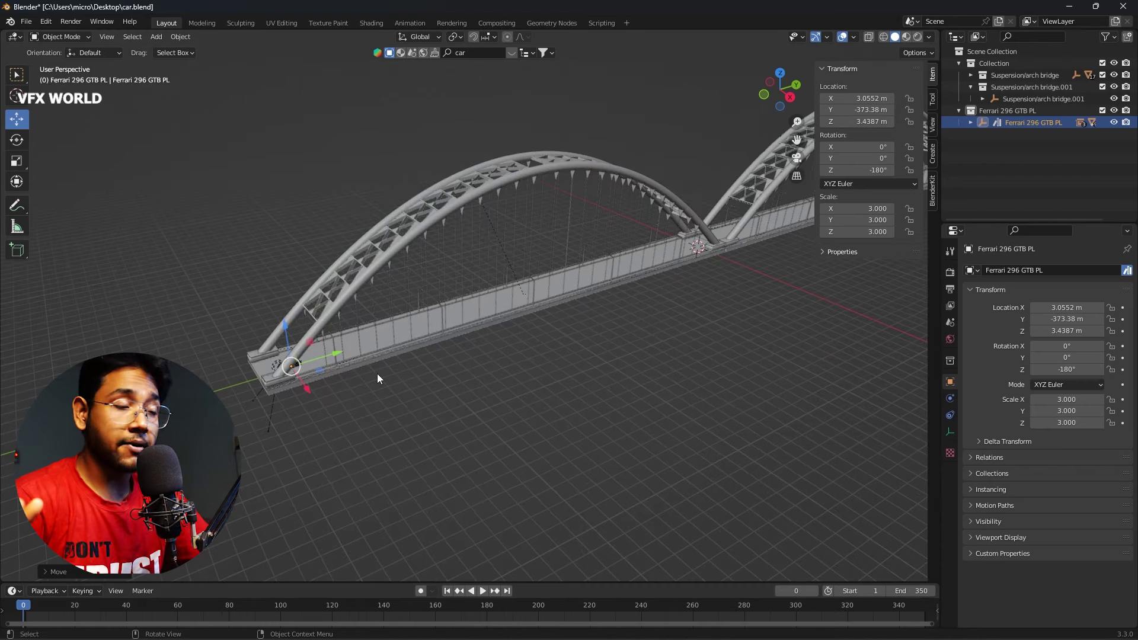
key(i)
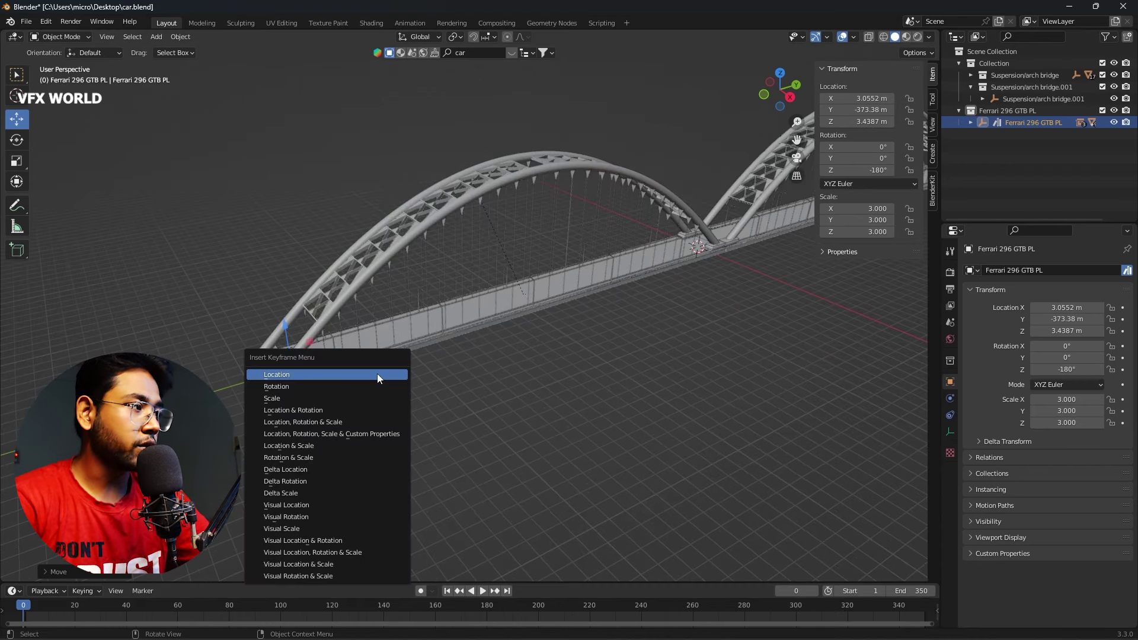
click(360, 422)
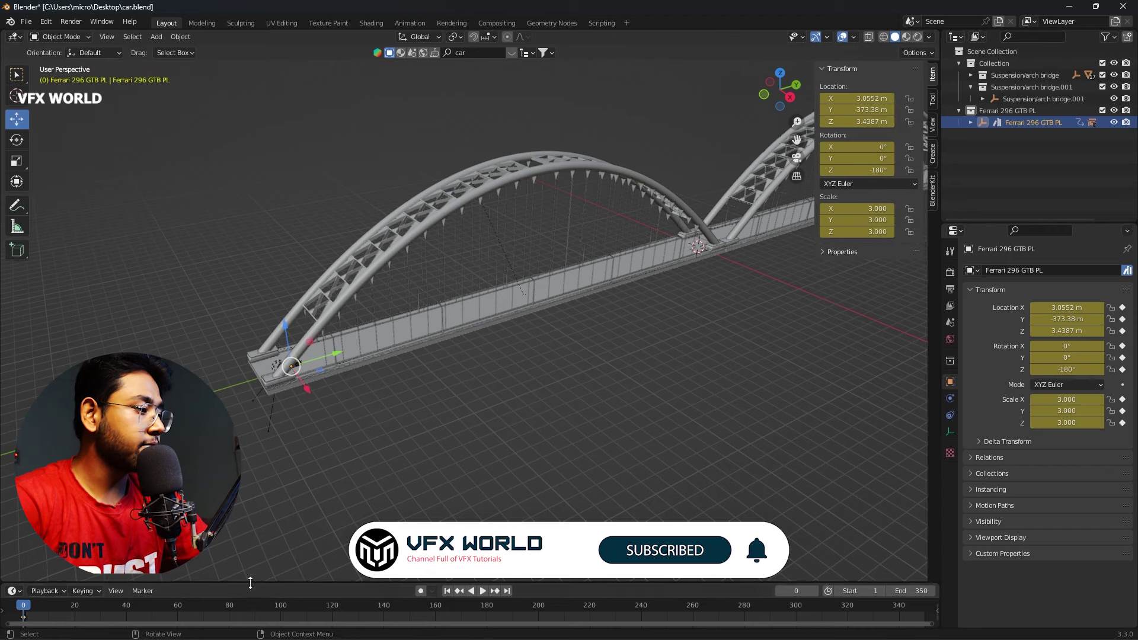
drag(243, 584, 35, 549)
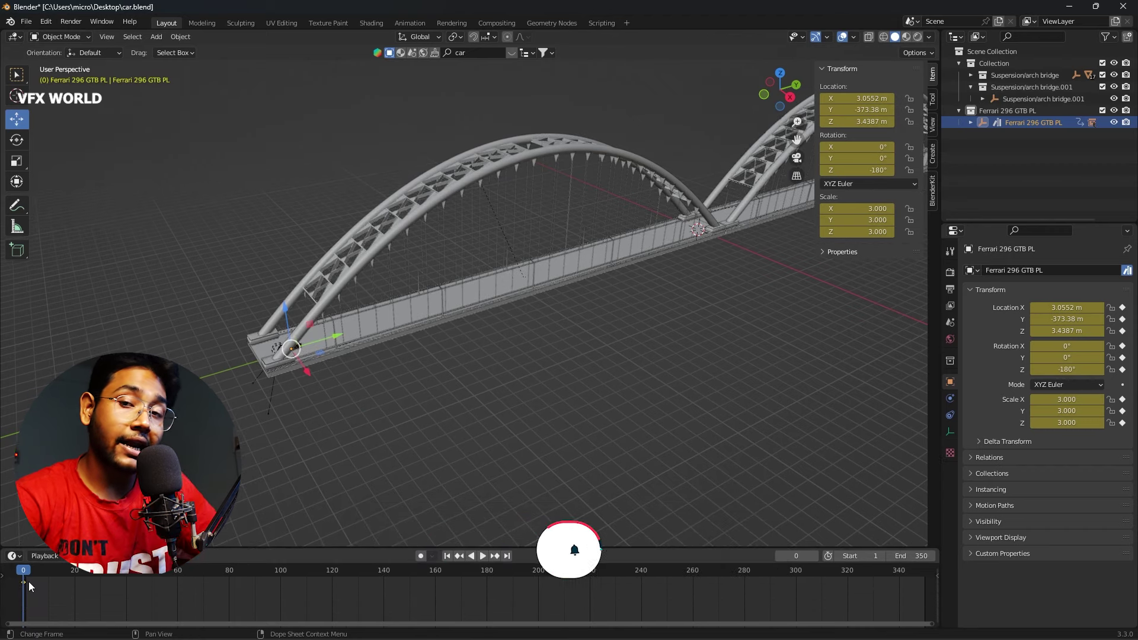
Step: At frame 350, move the Ferrari along Y to the bridge's far end and keyframe it
click(507, 556)
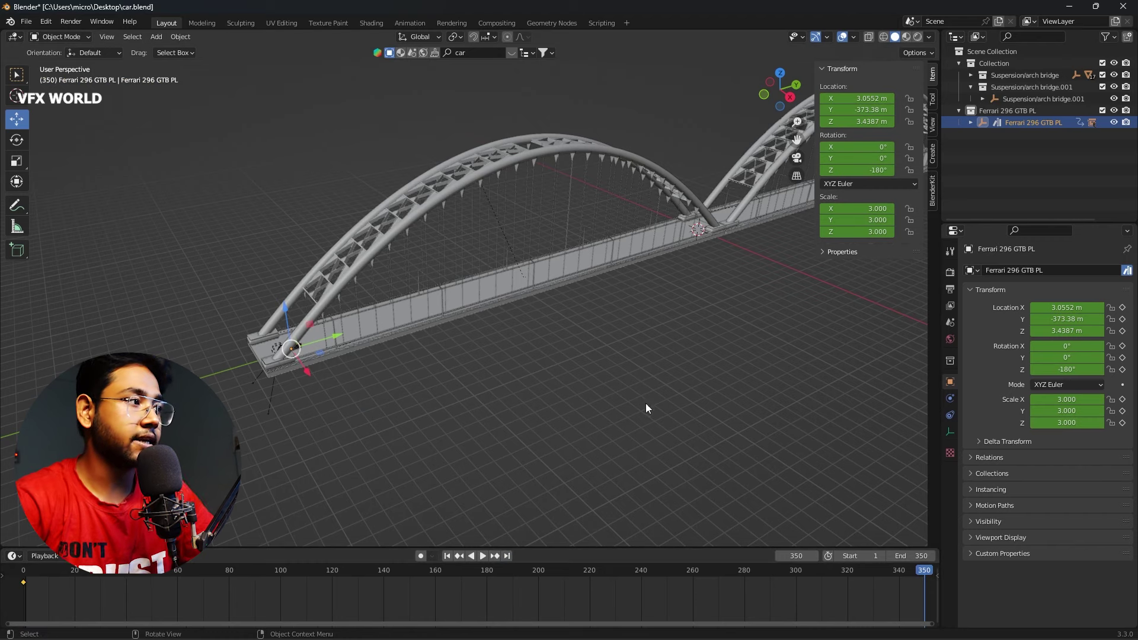
middle_drag(599, 339, 464, 321)
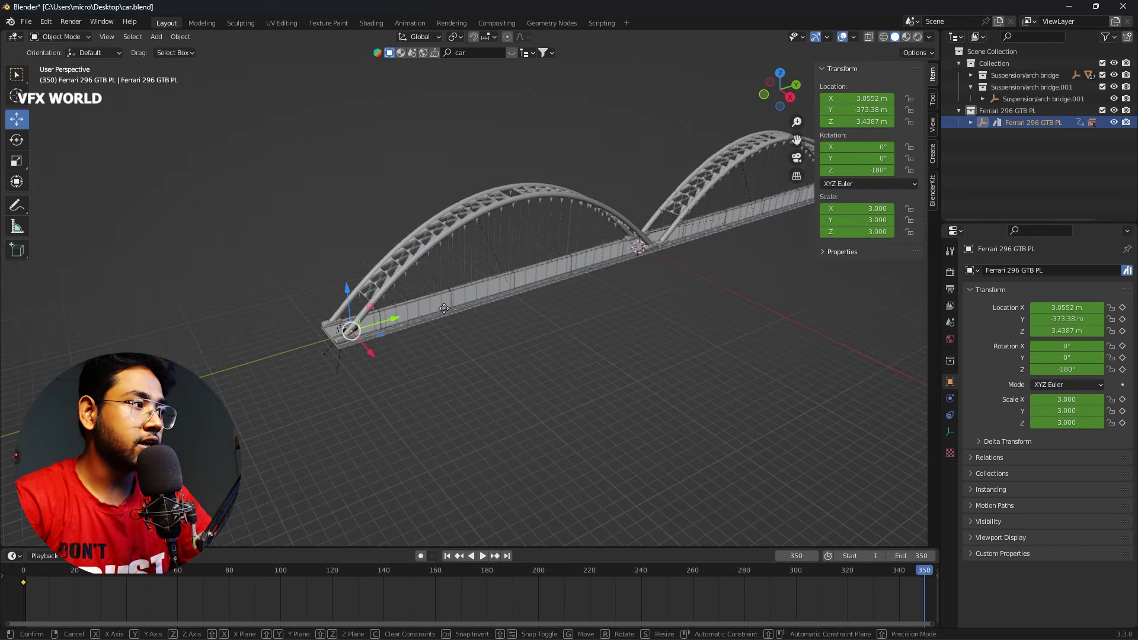
mouse_move(390, 317)
mouse_down()
mouse_move(815, 215)
mouse_move(817, 202)
mouse_up()
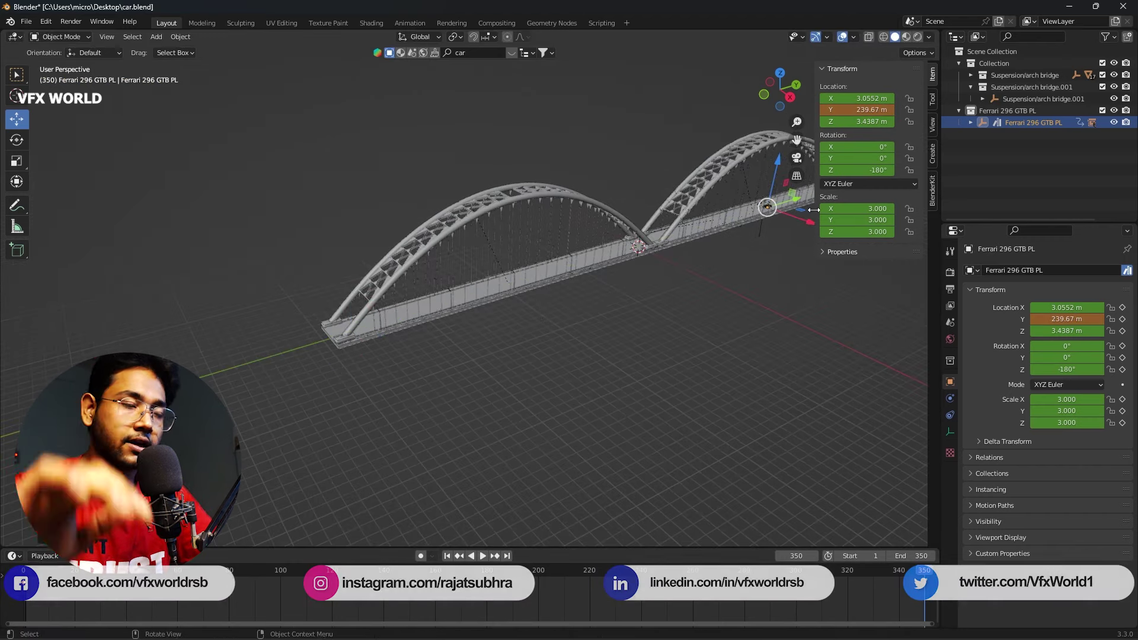
middle_drag(770, 249, 613, 319)
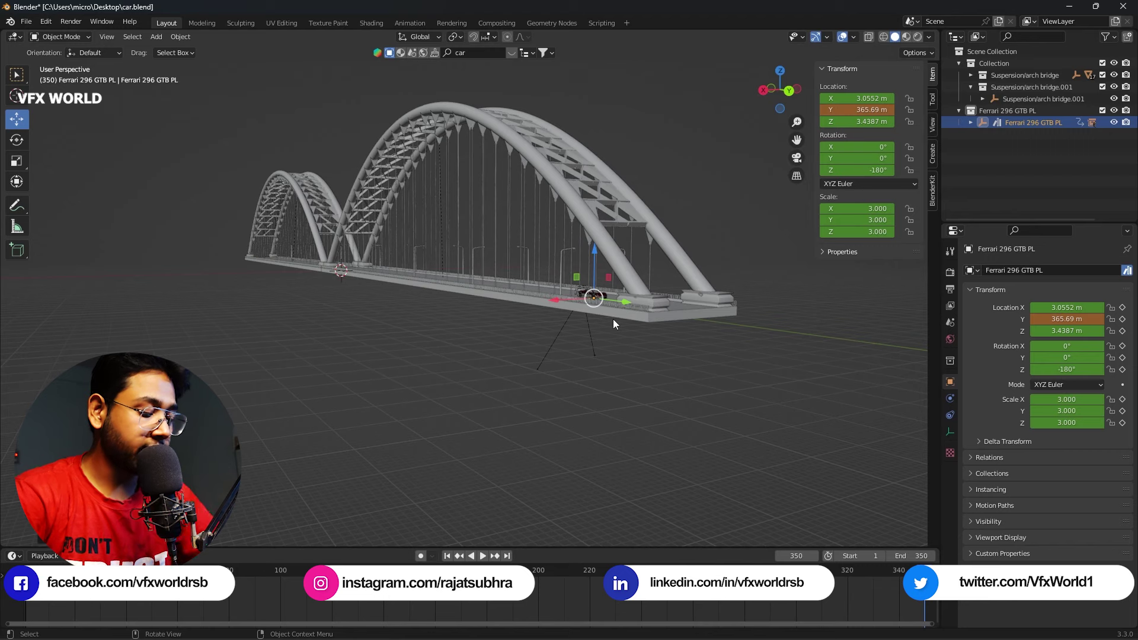
key(i)
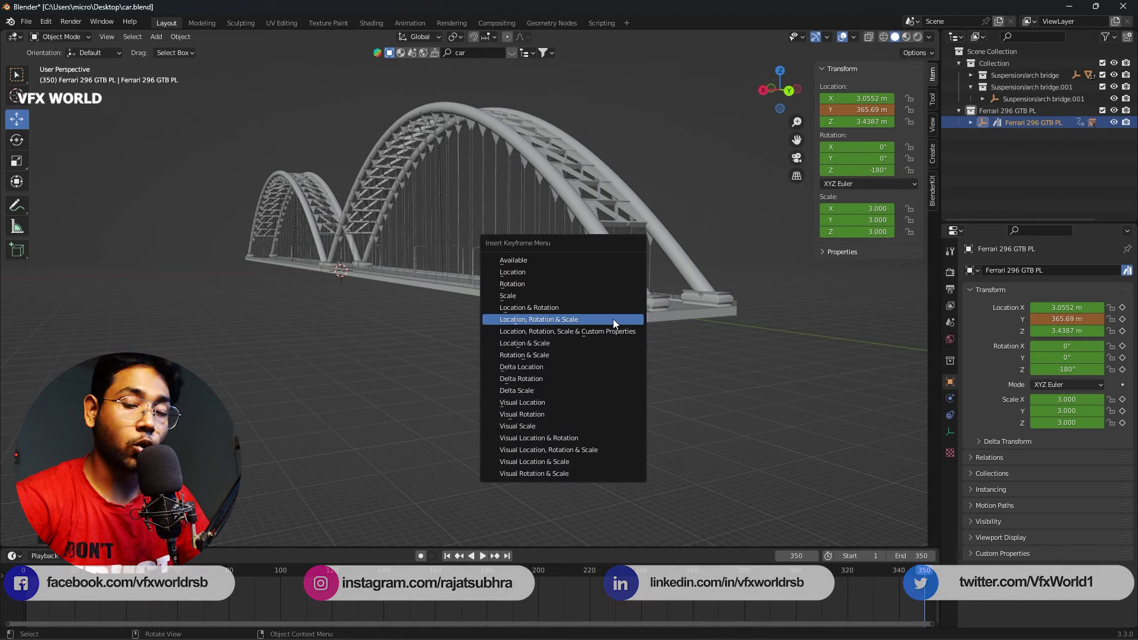
click(613, 319)
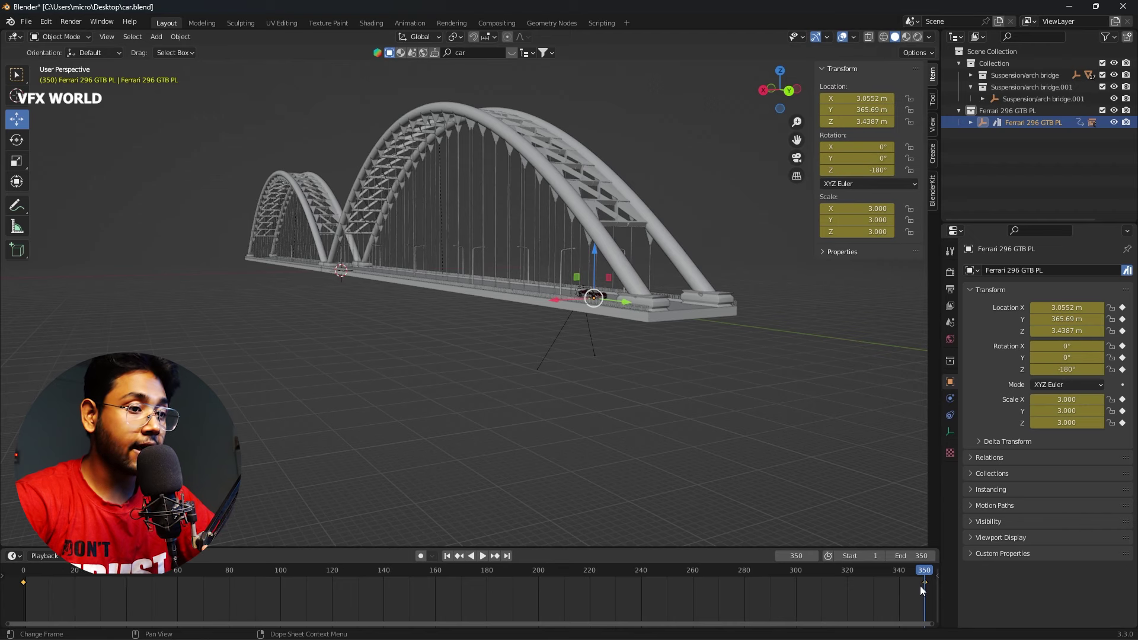
Step: Set the car's keyframe interpolation to Linear and nudge the start and end keys outward
right_click(925, 582)
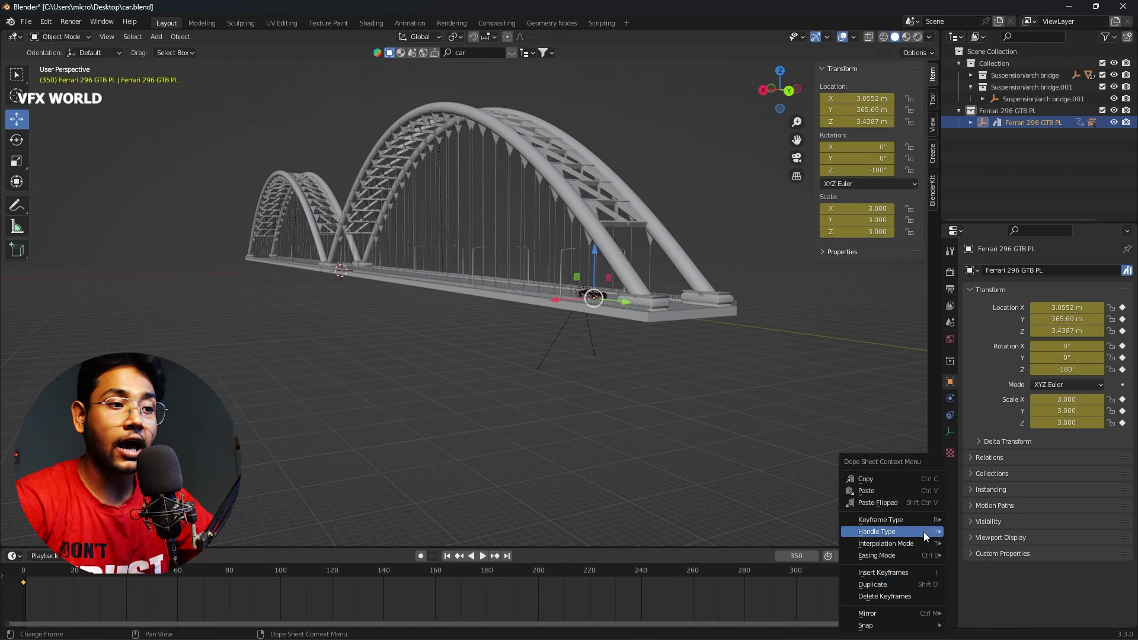
mouse_move(886, 543)
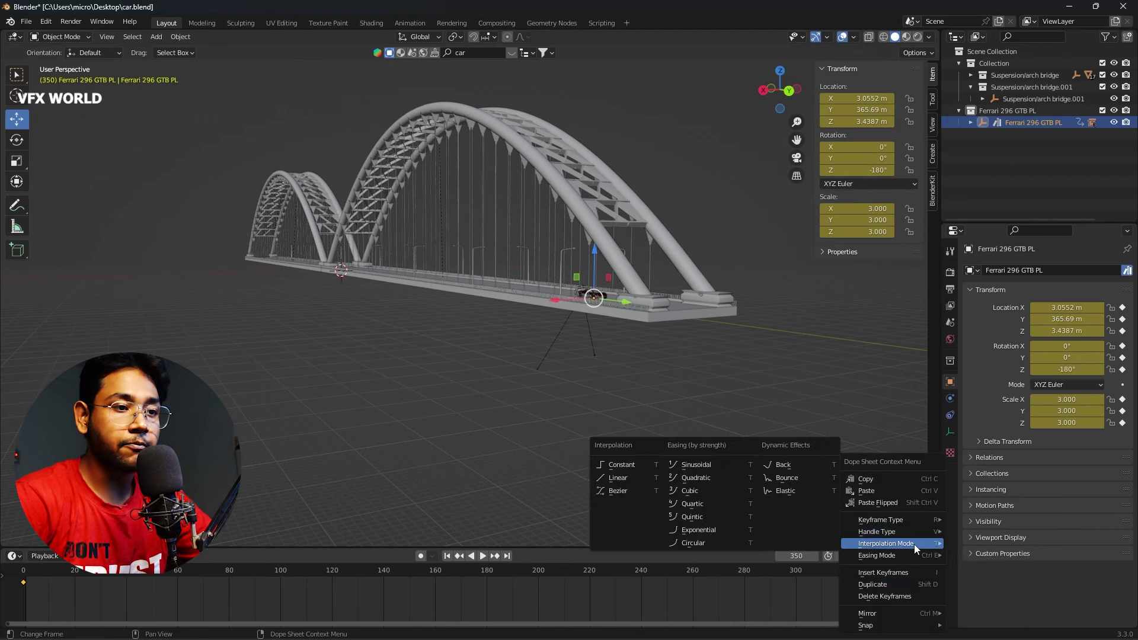
click(632, 478)
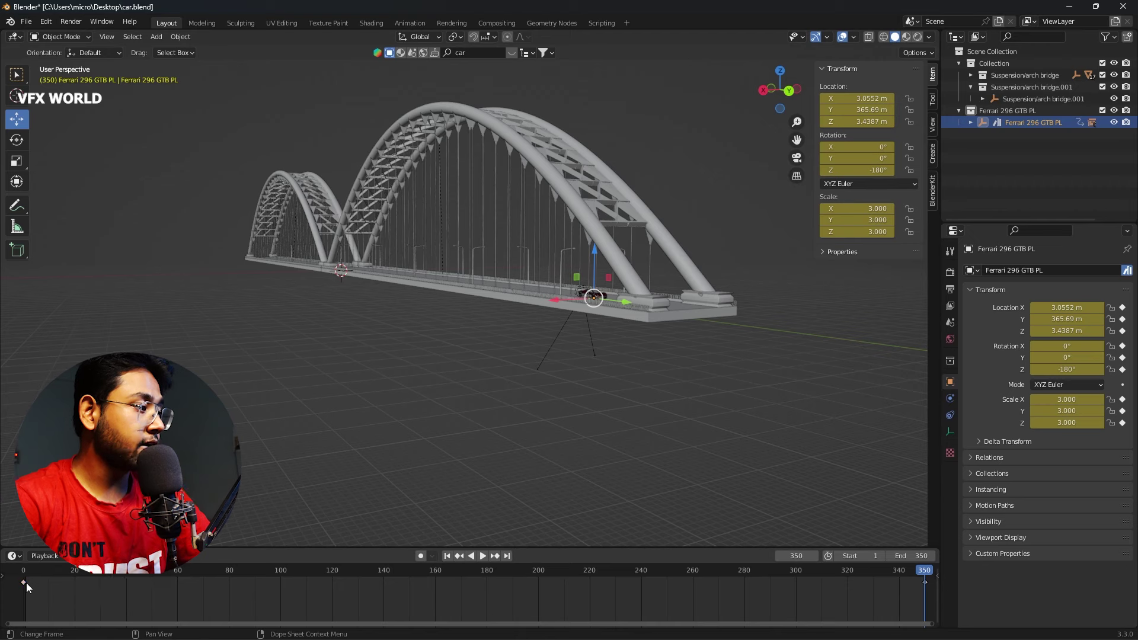
drag(24, 583, 16, 583)
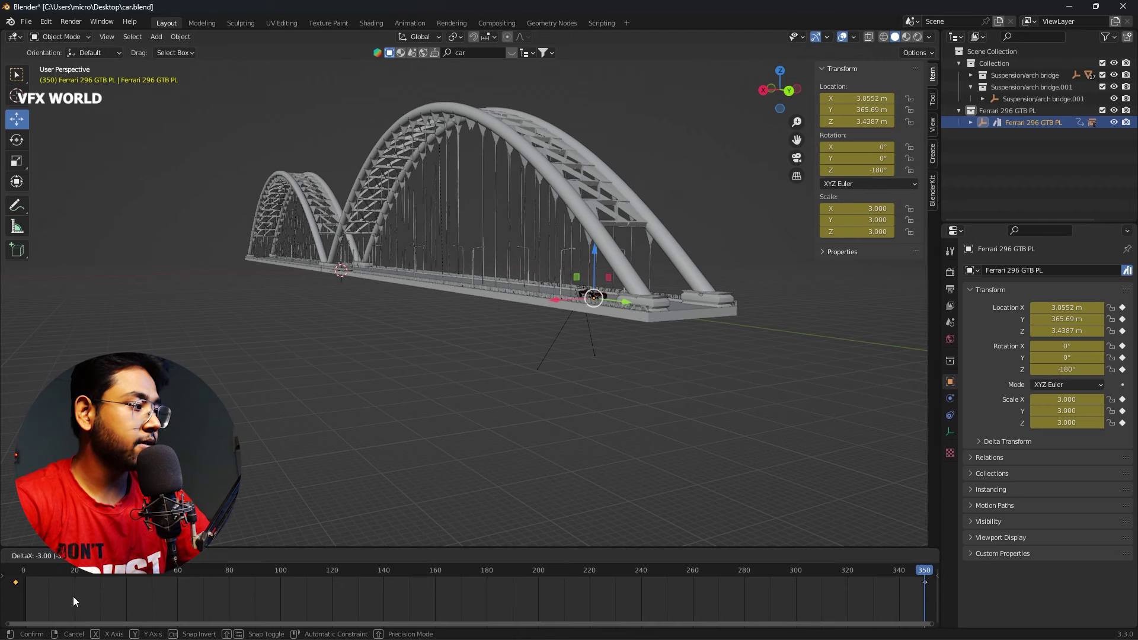
drag(926, 582, 933, 582)
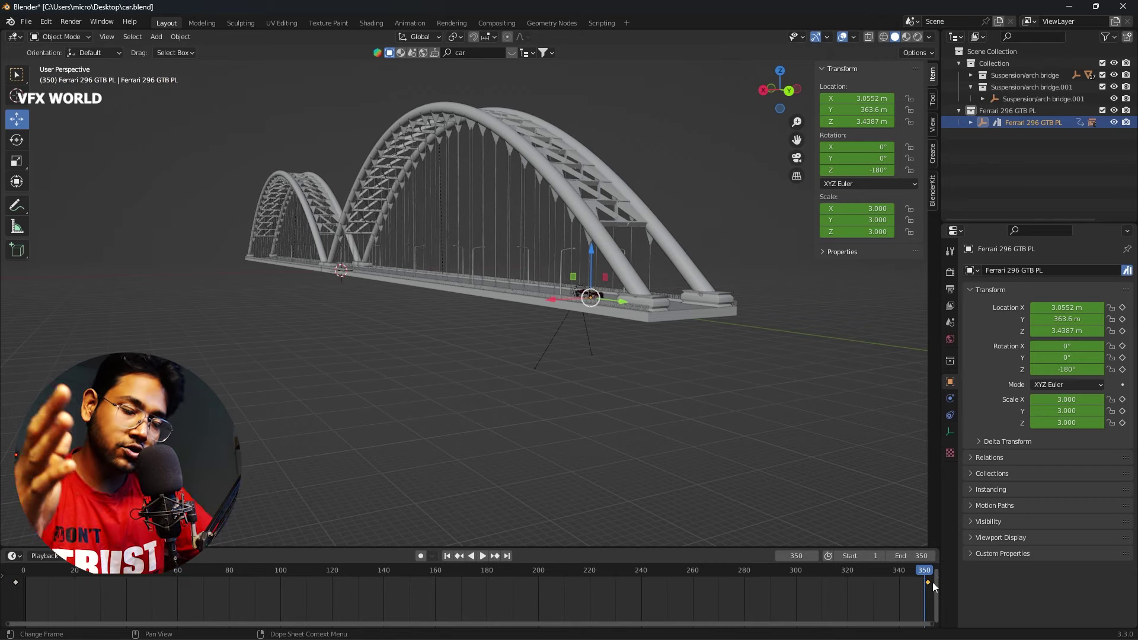
Step: Play and scrub the timeline to preview the car driving along the bridge
click(534, 389)
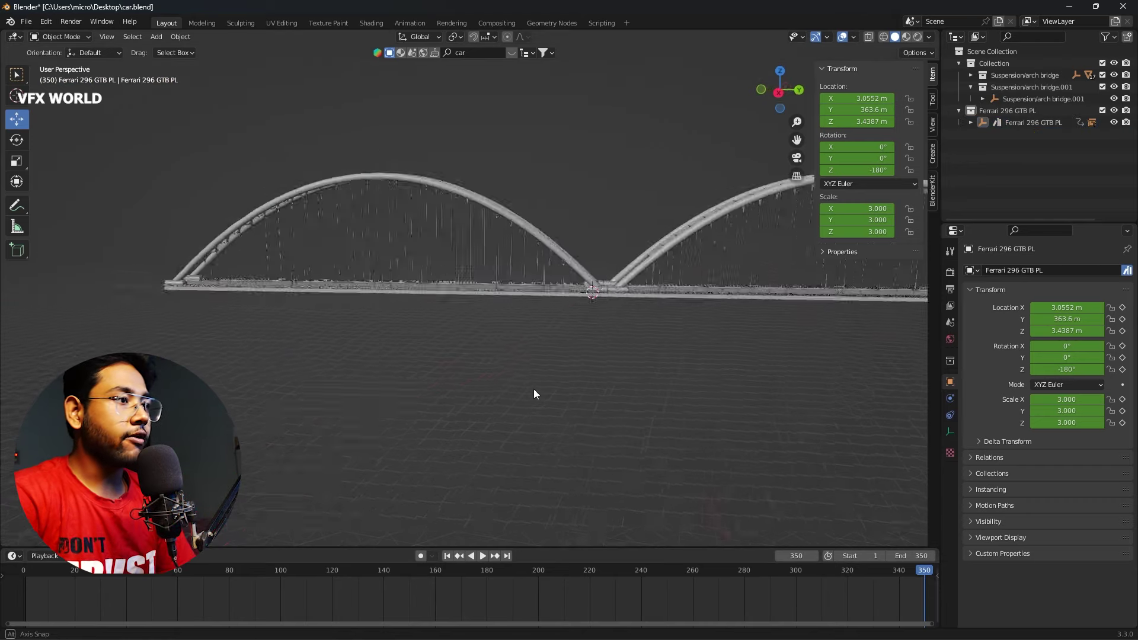
mouse_move(534, 389)
middle_down()
mouse_move(731, 283)
mouse_move(685, 340)
mouse_move(633, 478)
middle_up()
scroll(733, 289, up, 5)
click(566, 571)
click(504, 574)
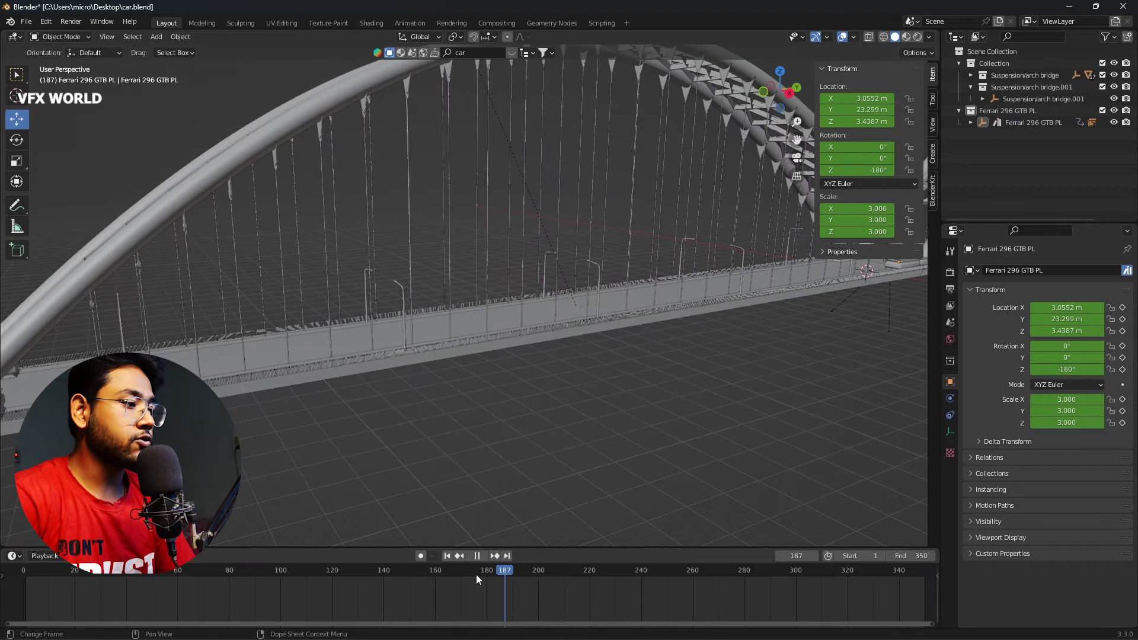
key(space)
click(436, 578)
key(space)
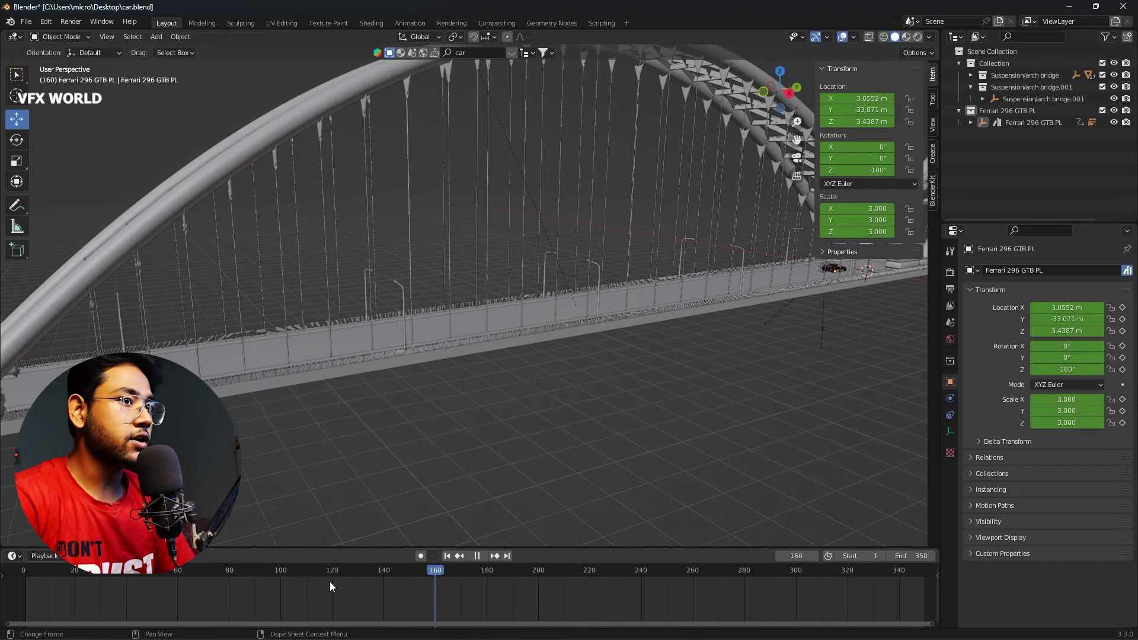
click(329, 582)
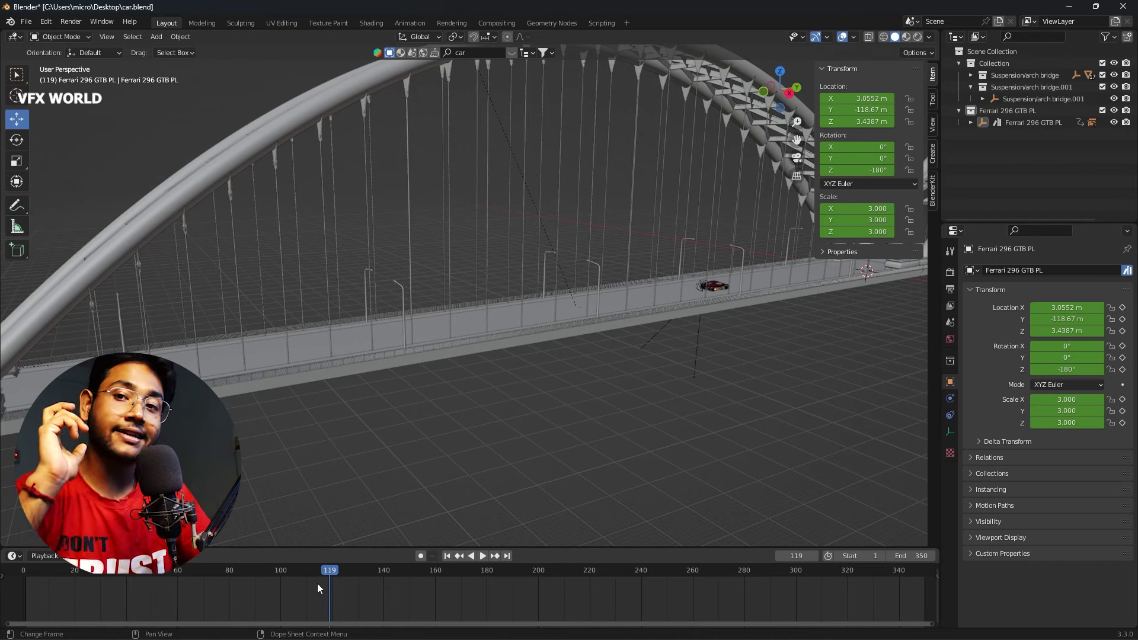
Step: At frame 51, select the Ferrari 296 GTB, frame it, and orbit to a close rear view
click(155, 574)
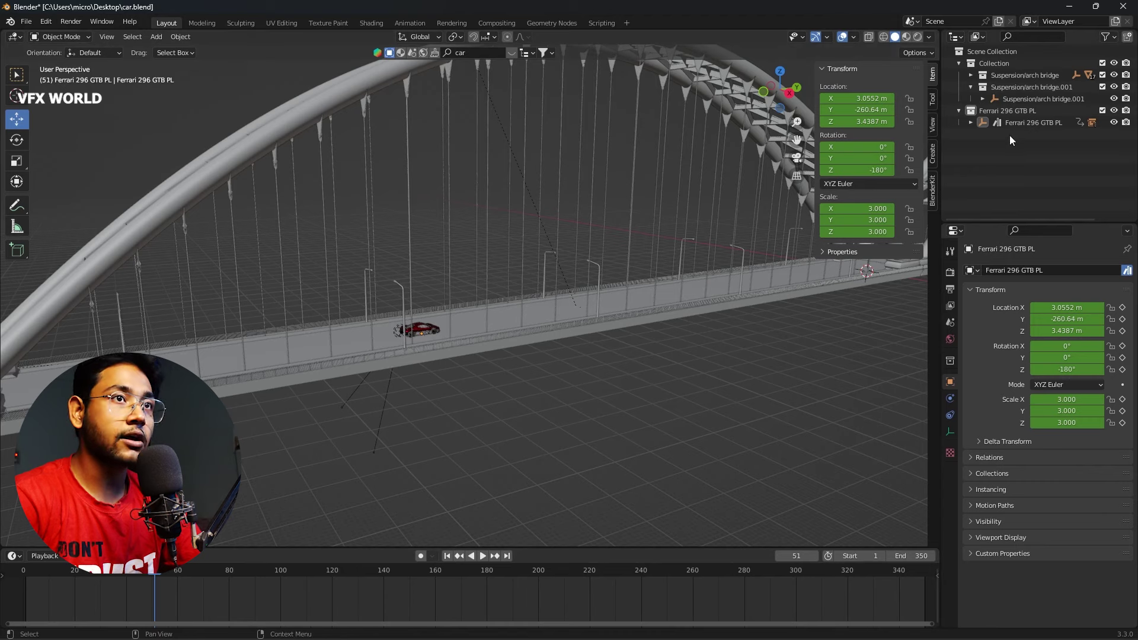
click(1020, 123)
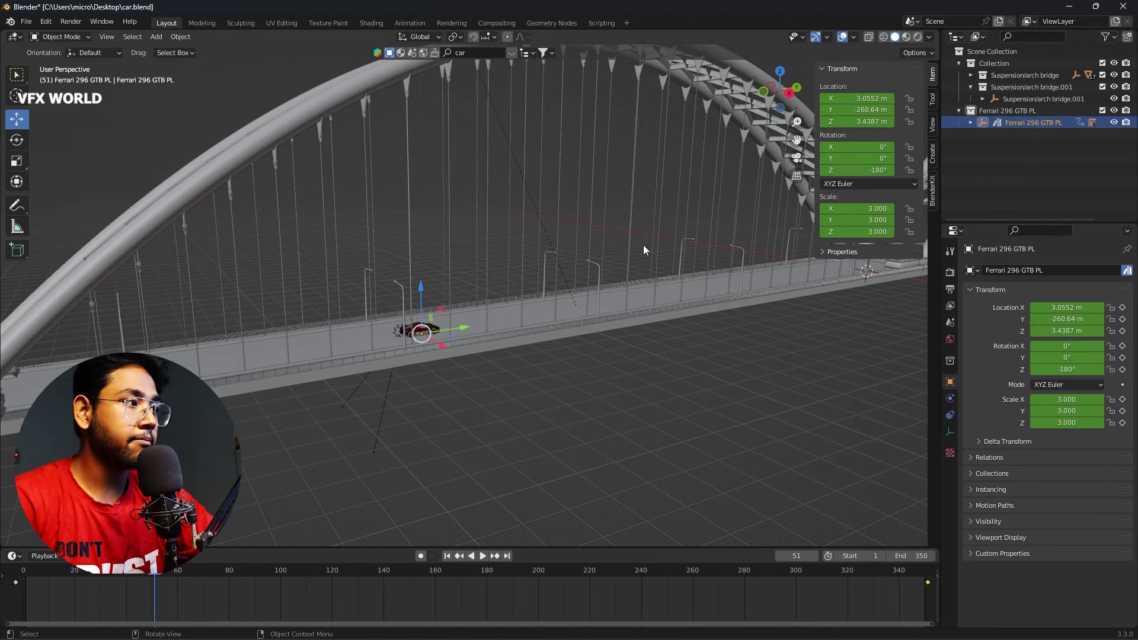
key(KP_Decimal)
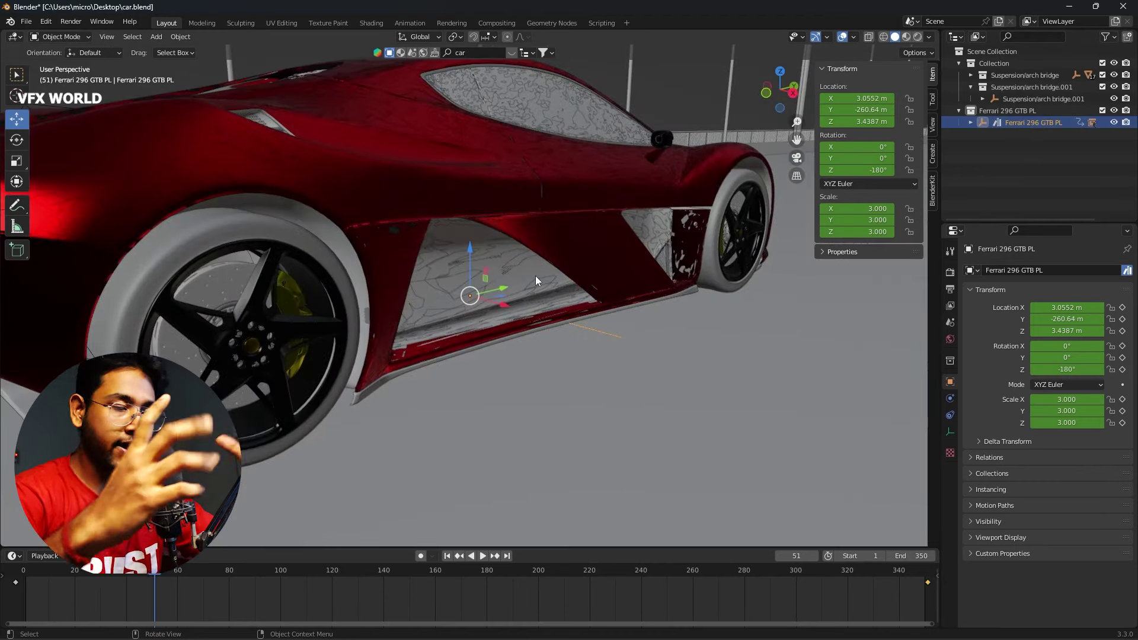
scroll(535, 276, down, 2)
scroll(535, 276, down, 2)
mouse_move(590, 309)
middle_down()
mouse_move(625, 300)
mouse_move(654, 269)
mouse_move(702, 356)
mouse_move(691, 258)
mouse_move(678, 253)
mouse_move(737, 344)
mouse_move(752, 307)
middle_up()
scroll(634, 273, down, 2)
scroll(710, 351, up, 1)
scroll(717, 371, up, 2)
scroll(724, 383, up, 1)
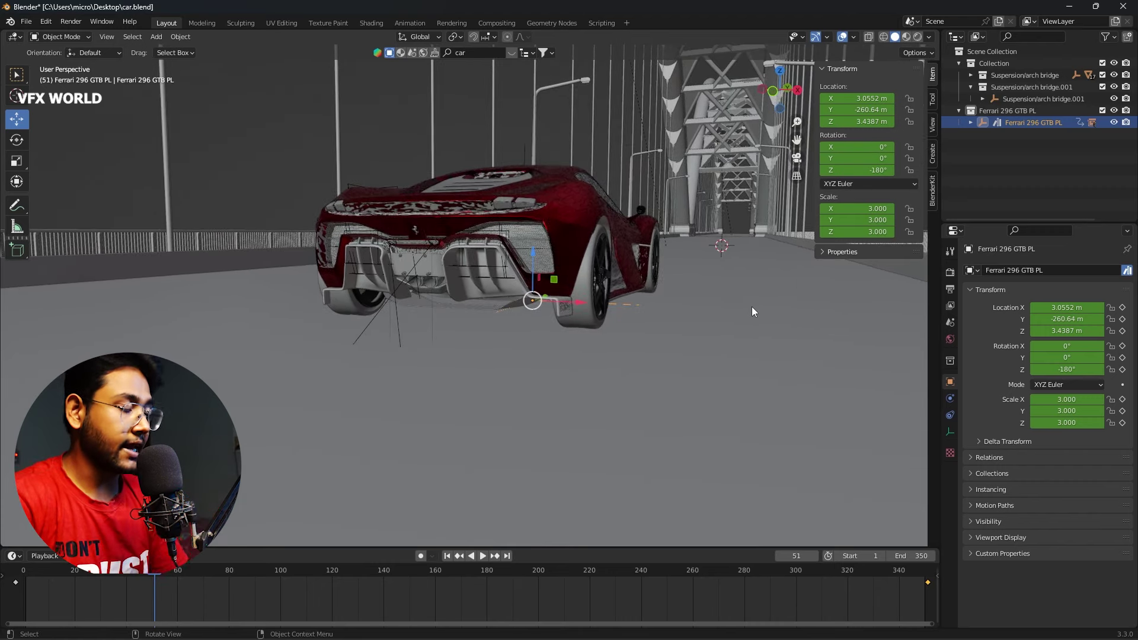
Step: Add a camera and align it to the current rear view of the Ferrari
key(shift+a)
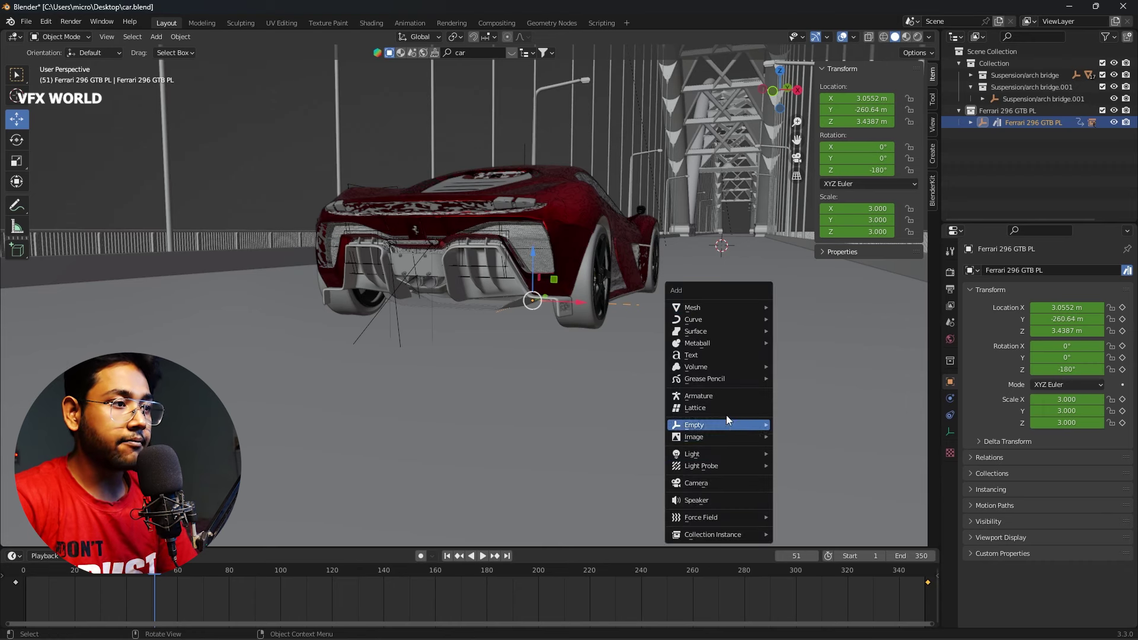
click(720, 484)
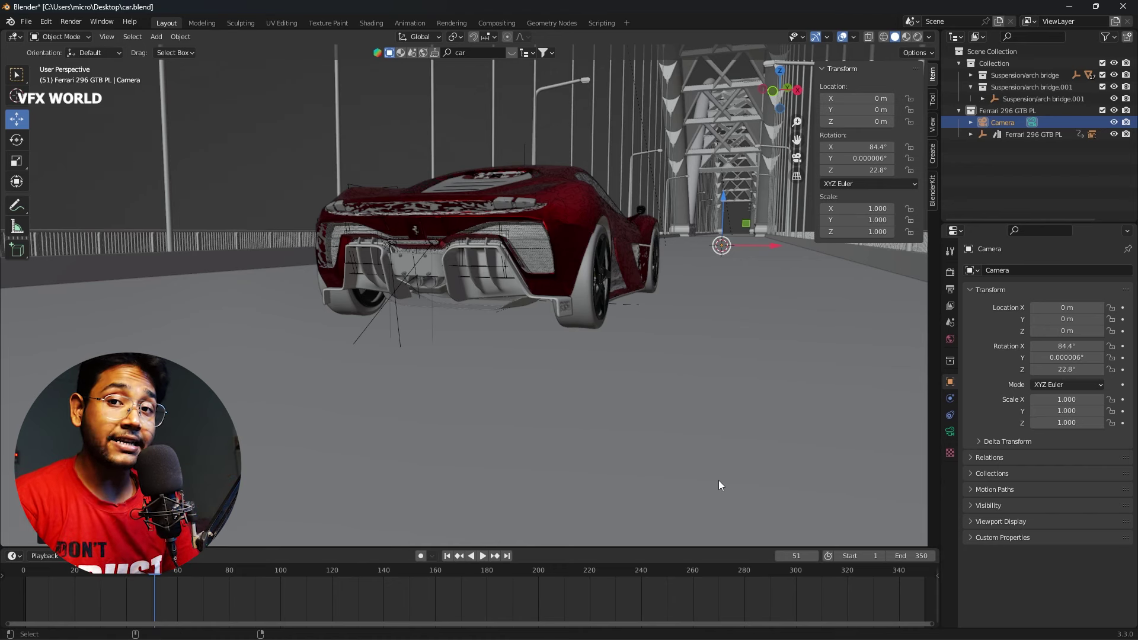
key(ctrl+alt+KP_0)
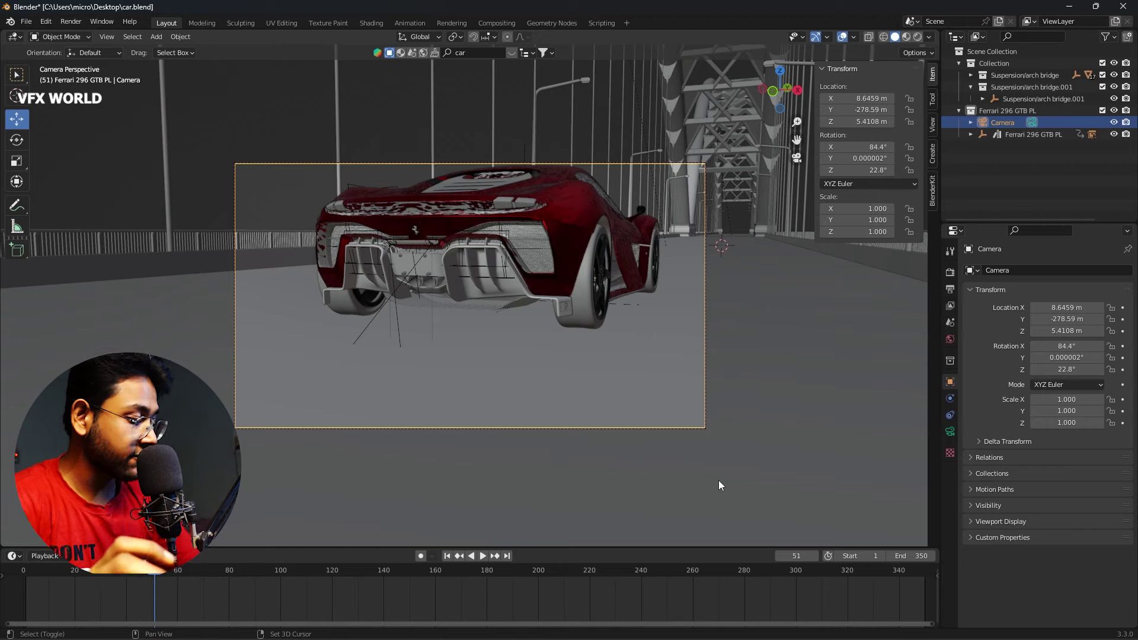
Step: Walk-navigate the camera backward and left behind the Ferrari, to about 10.064, -363.72, 4.7688 m
key(shift+grave)
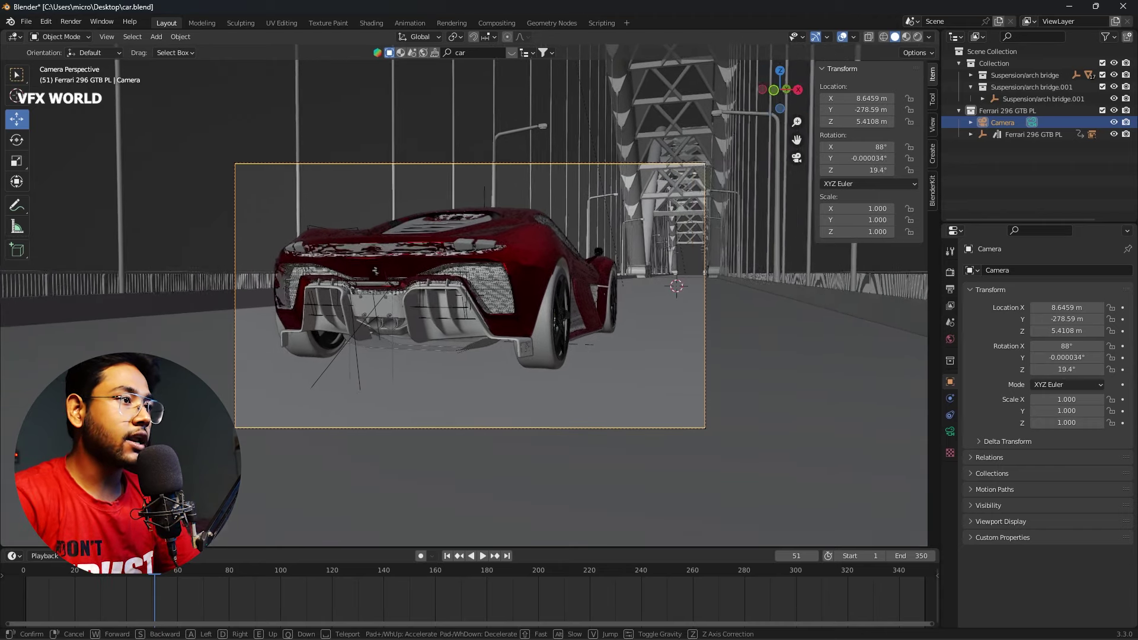
click(718, 485)
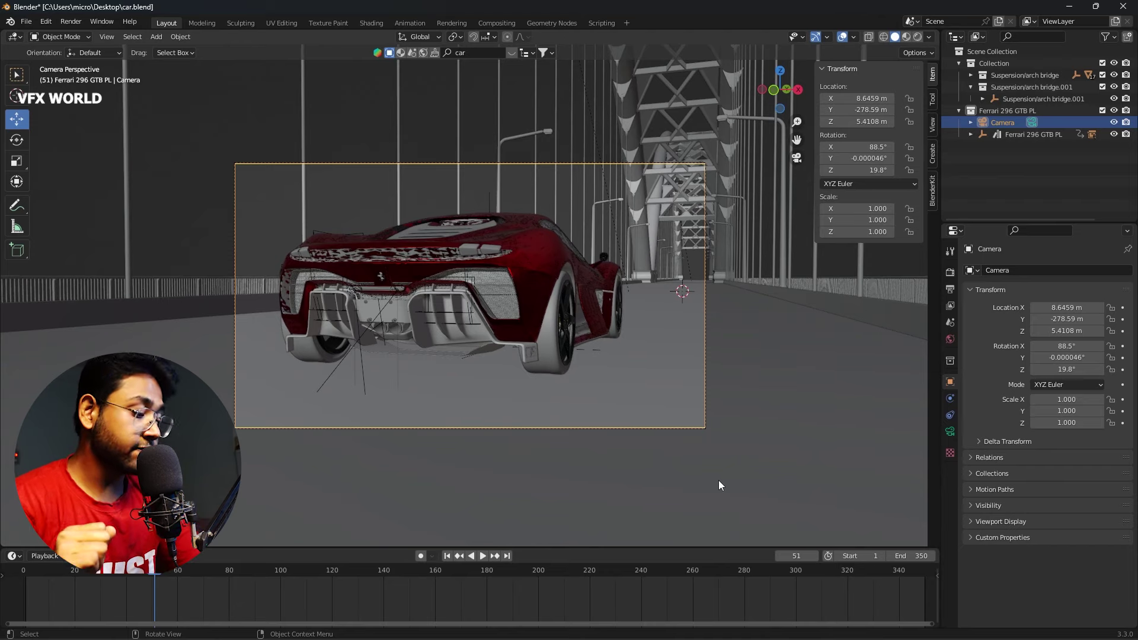
key(shift+grave)
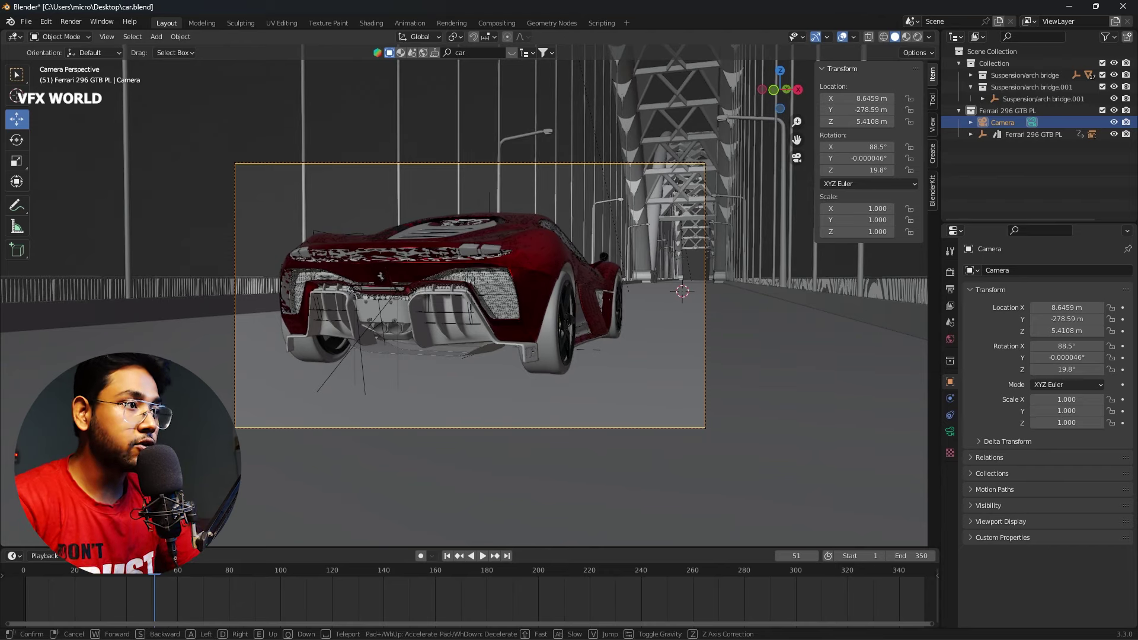
key(s)
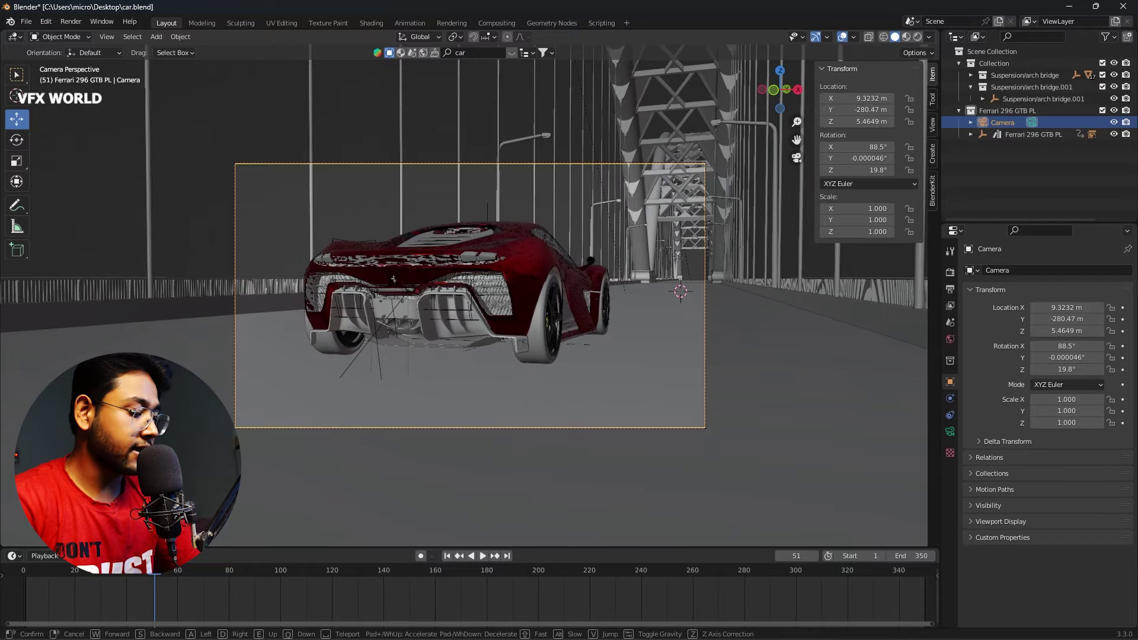
key(a)
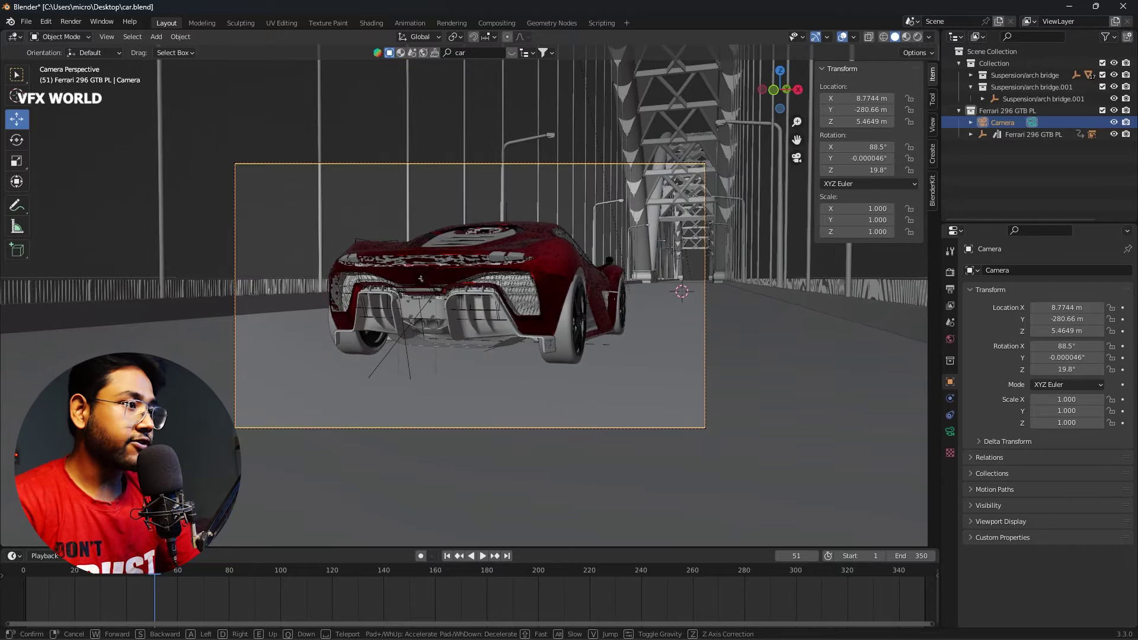
key(s)
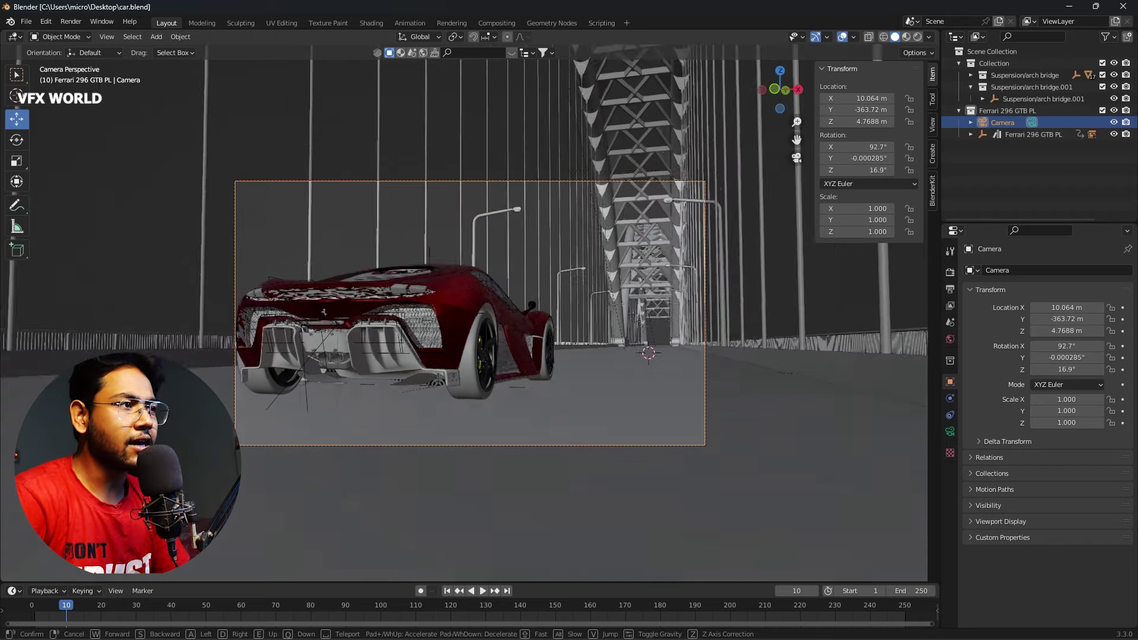
Step: Confirm the camera position and move the Camera into its own collection
click(619, 536)
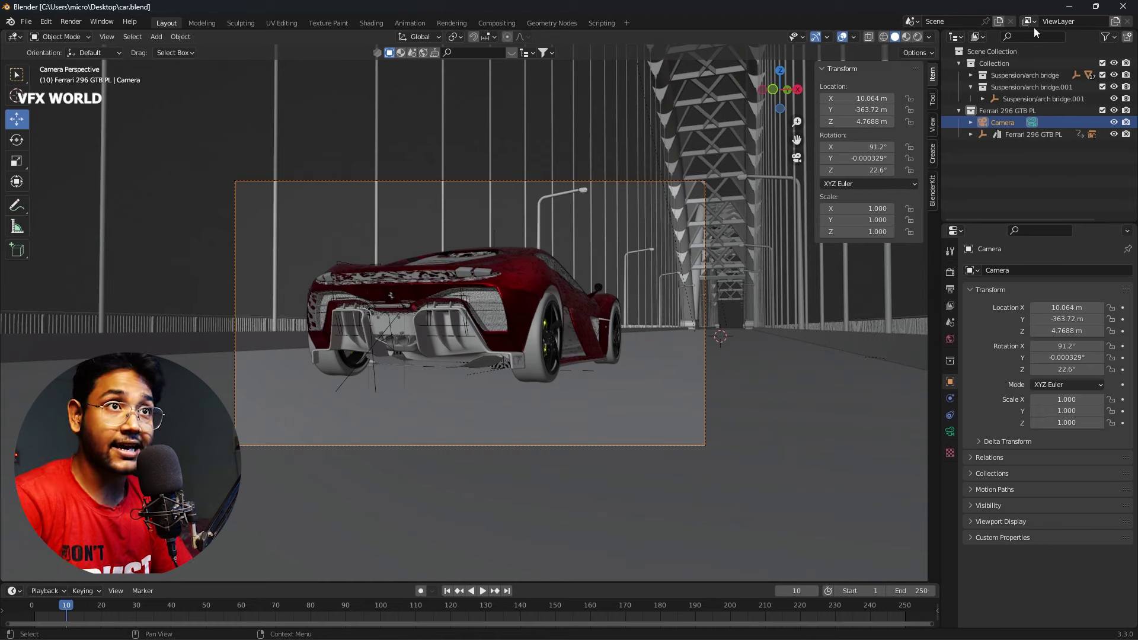
drag(1002, 123, 969, 145)
click(966, 140)
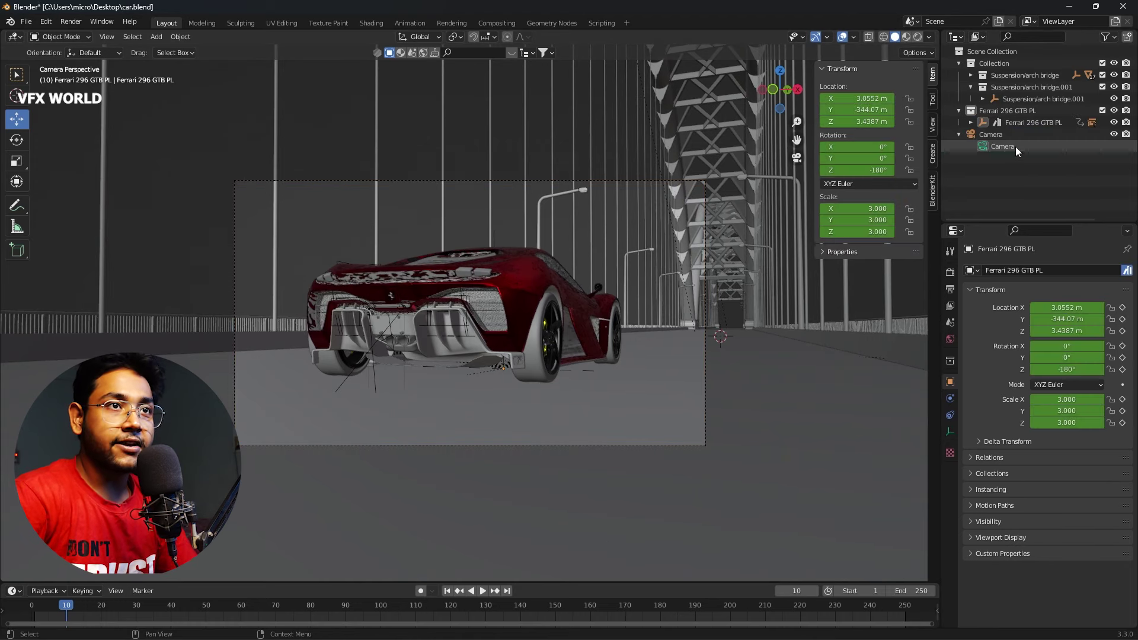
Step: Parent the Camera to the Ferrari as Object, then play to check it follows
click(1016, 147)
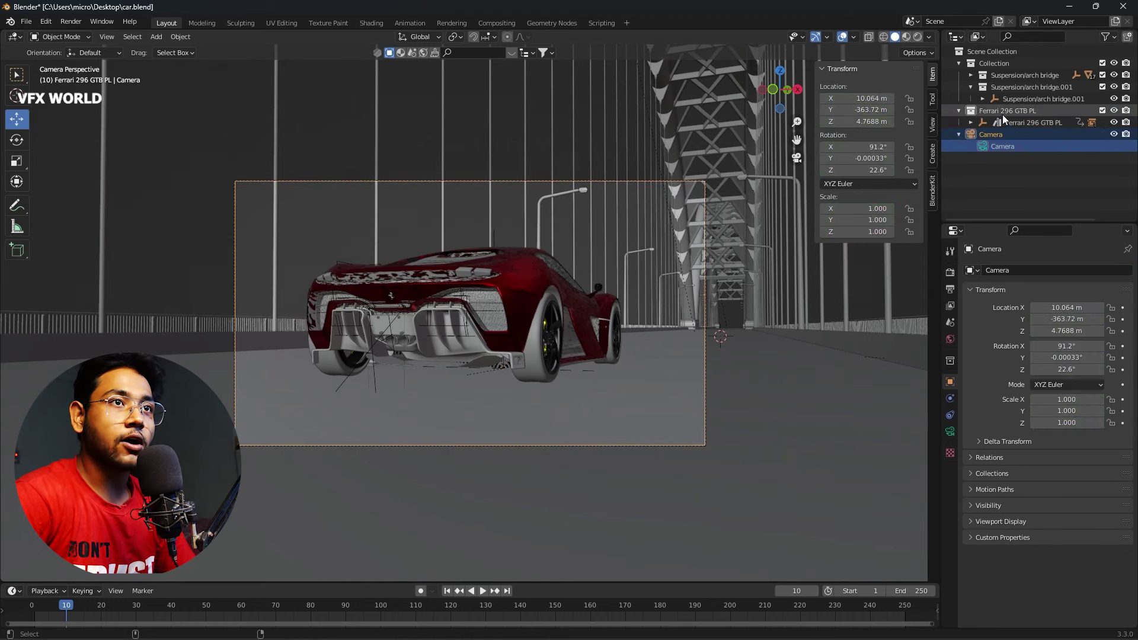
click(1006, 121)
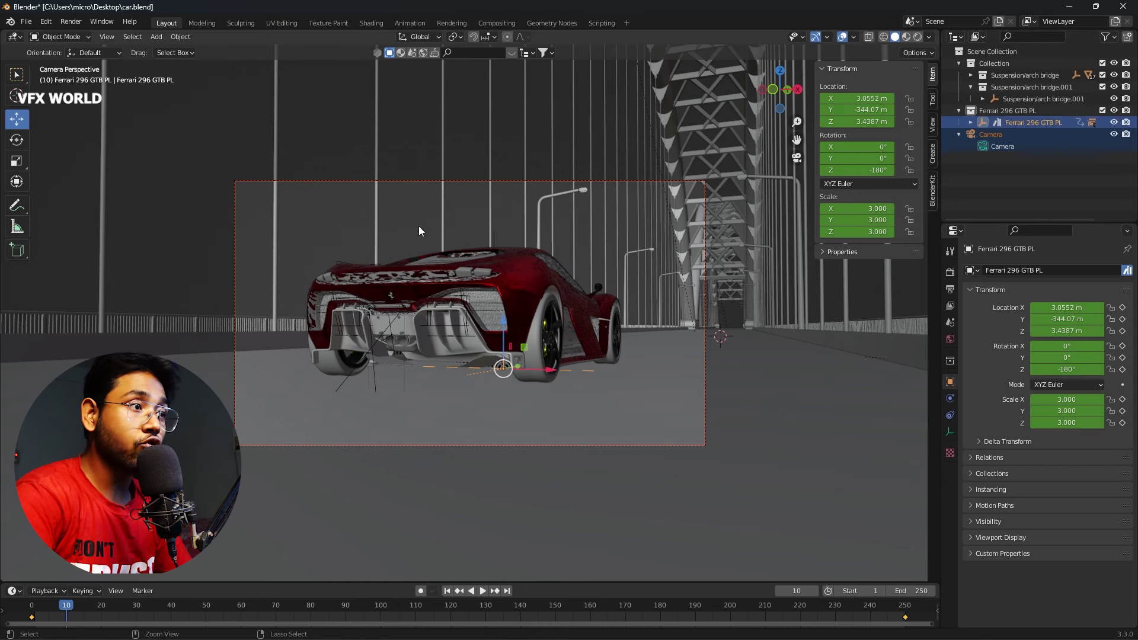
key(ctrl+p)
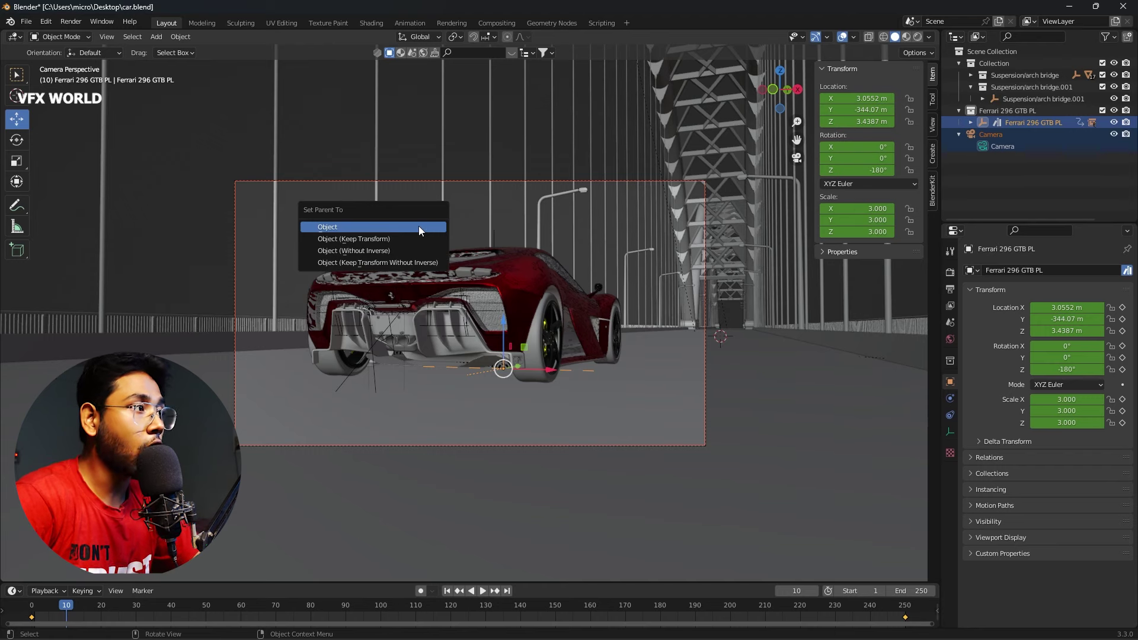
click(422, 238)
key(space)
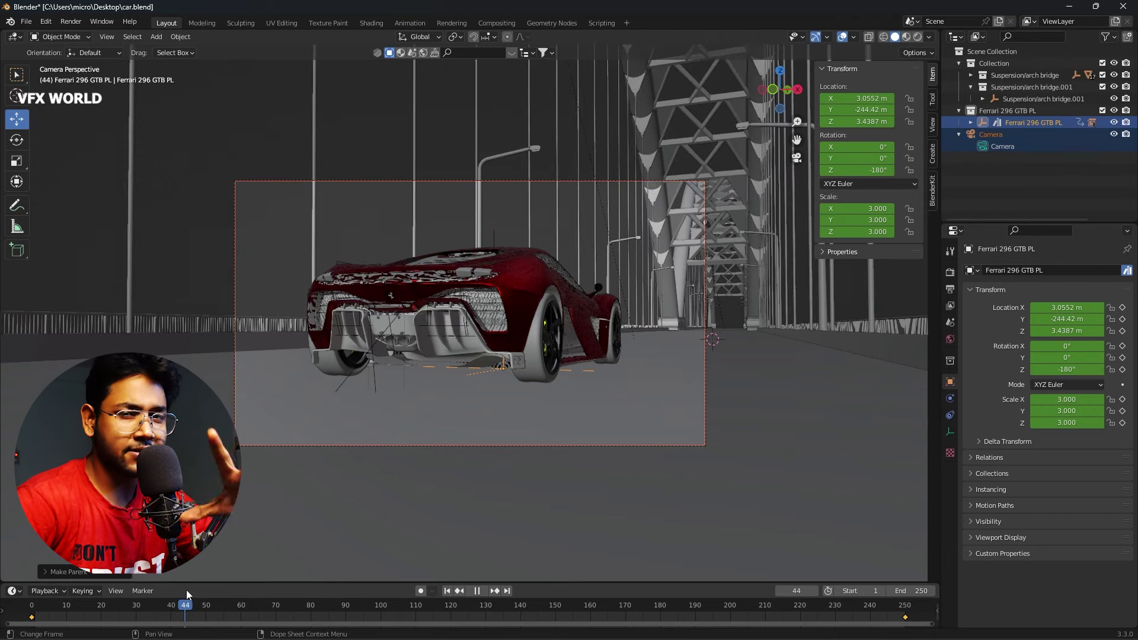
key(space)
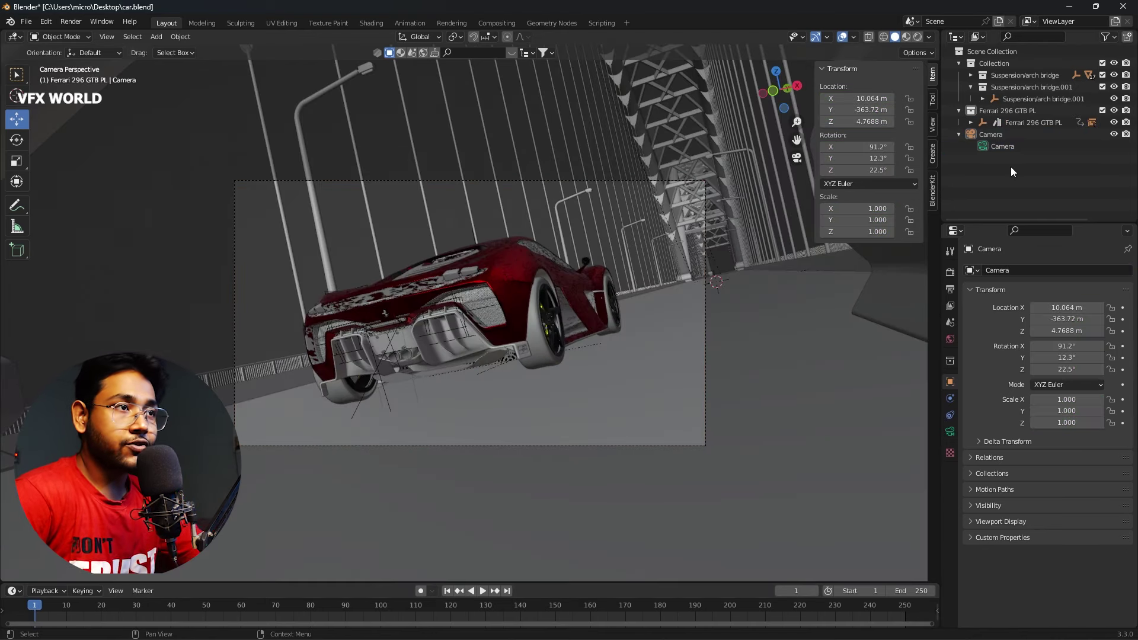
Step: Keyframe the camera's location, rotation and scale at frame 1
click(1013, 146)
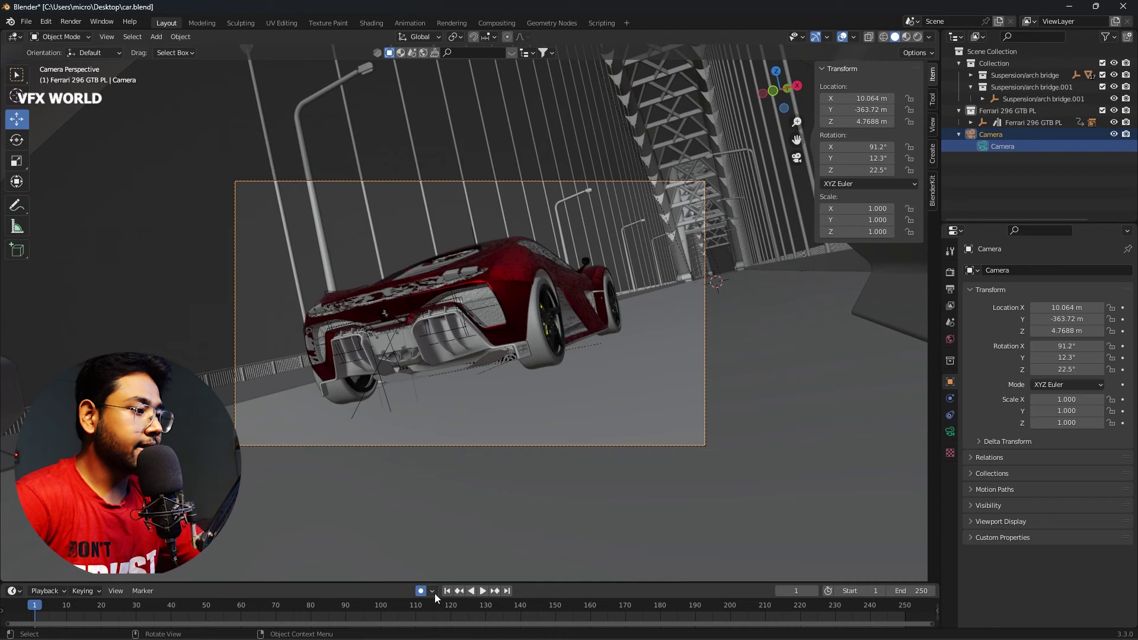
key(i)
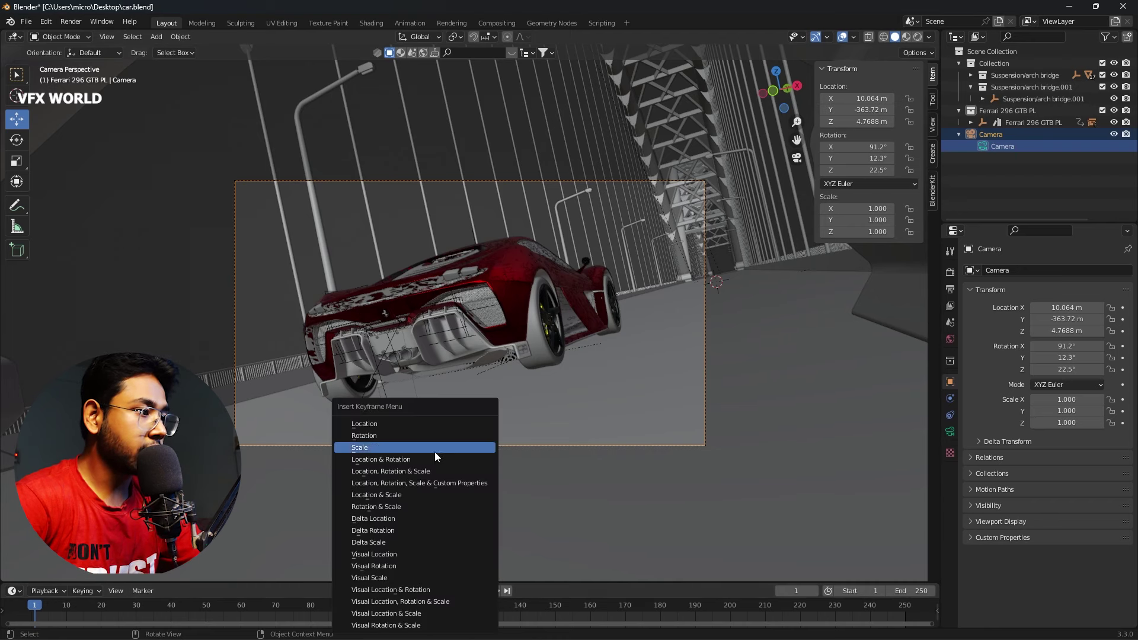
click(431, 479)
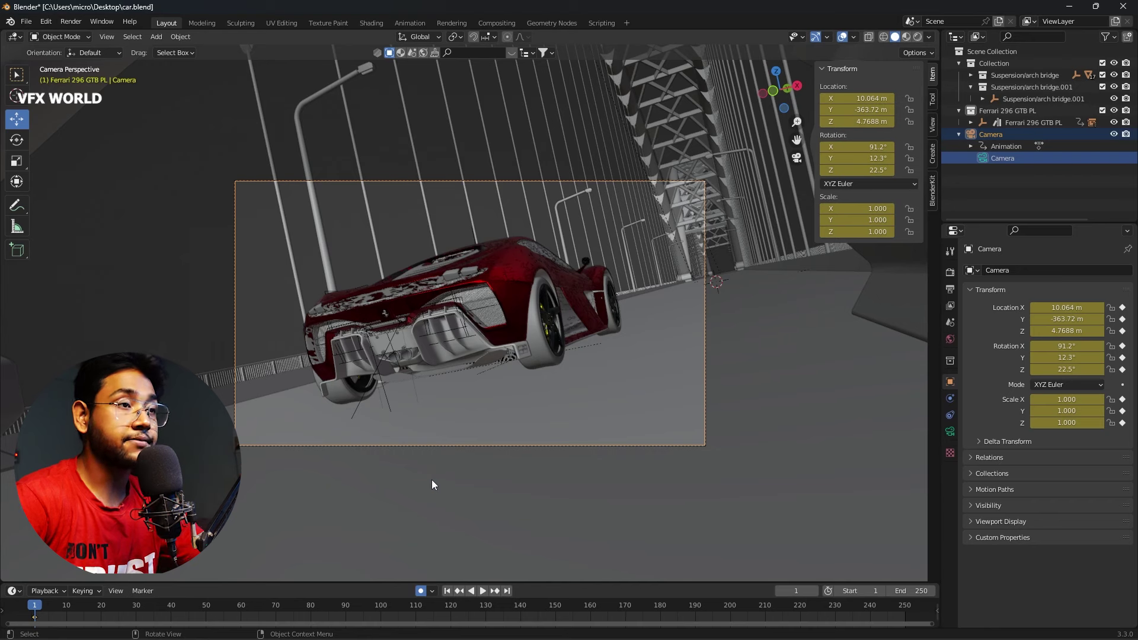
Step: At frame 109, walk the camera to a side view through the railing and auto-key it
click(413, 609)
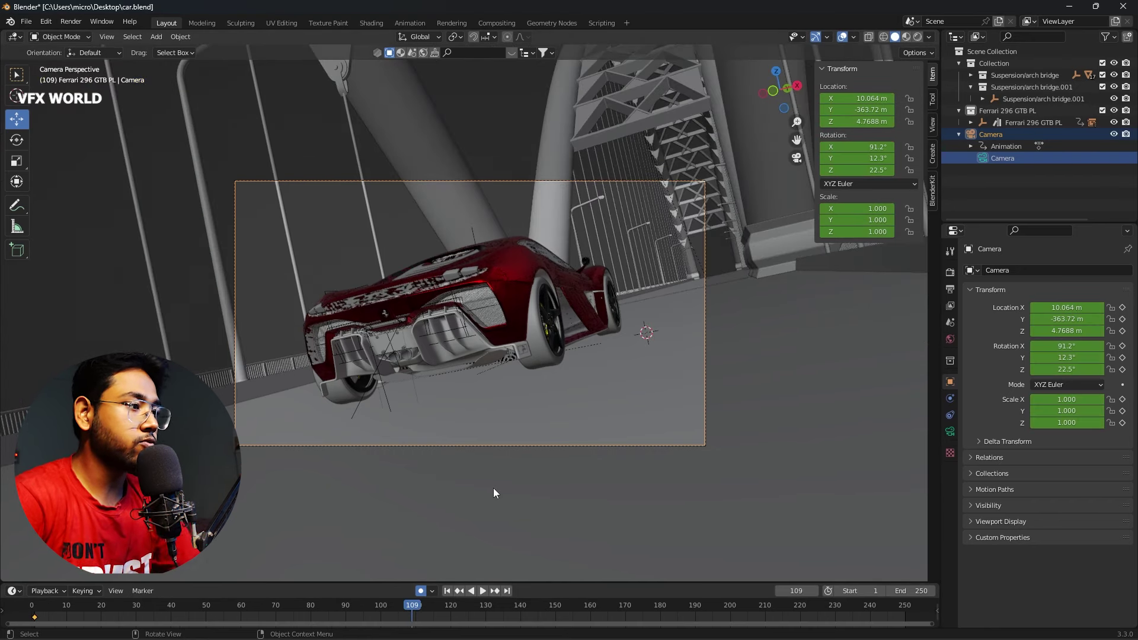
key(shift+grave)
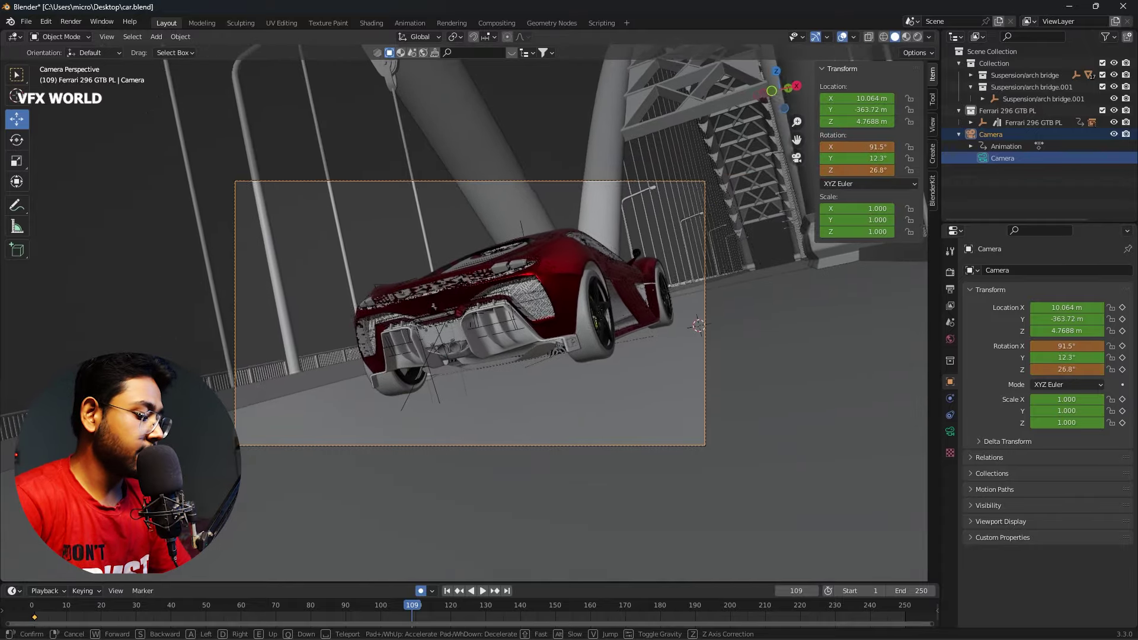
key(d)
key(d)
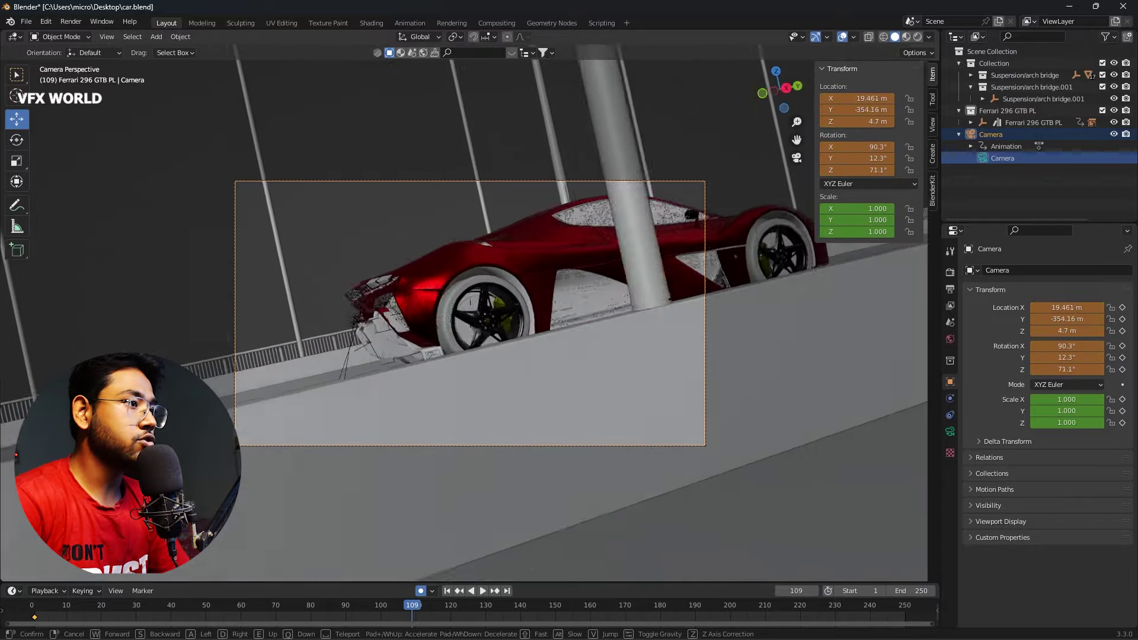
key(d)
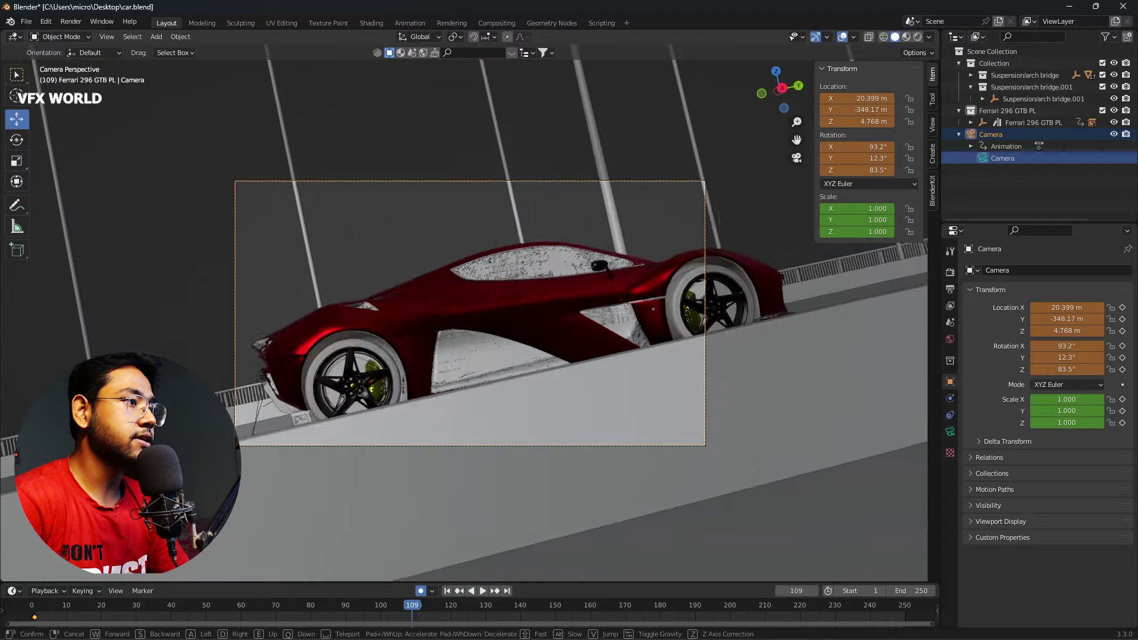
key(s)
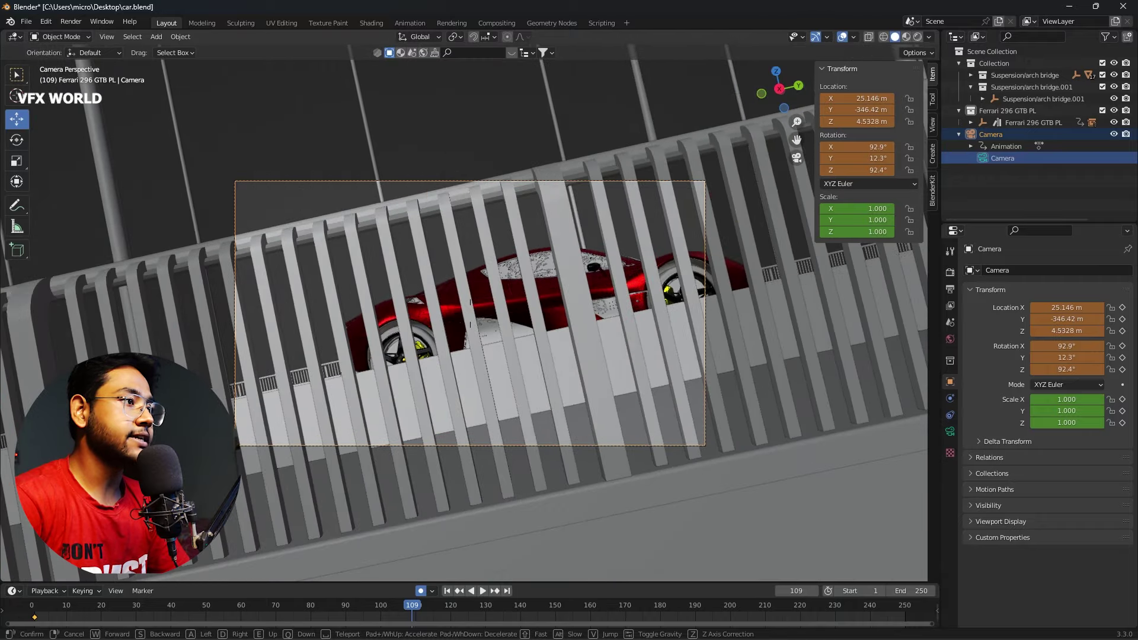
key(w)
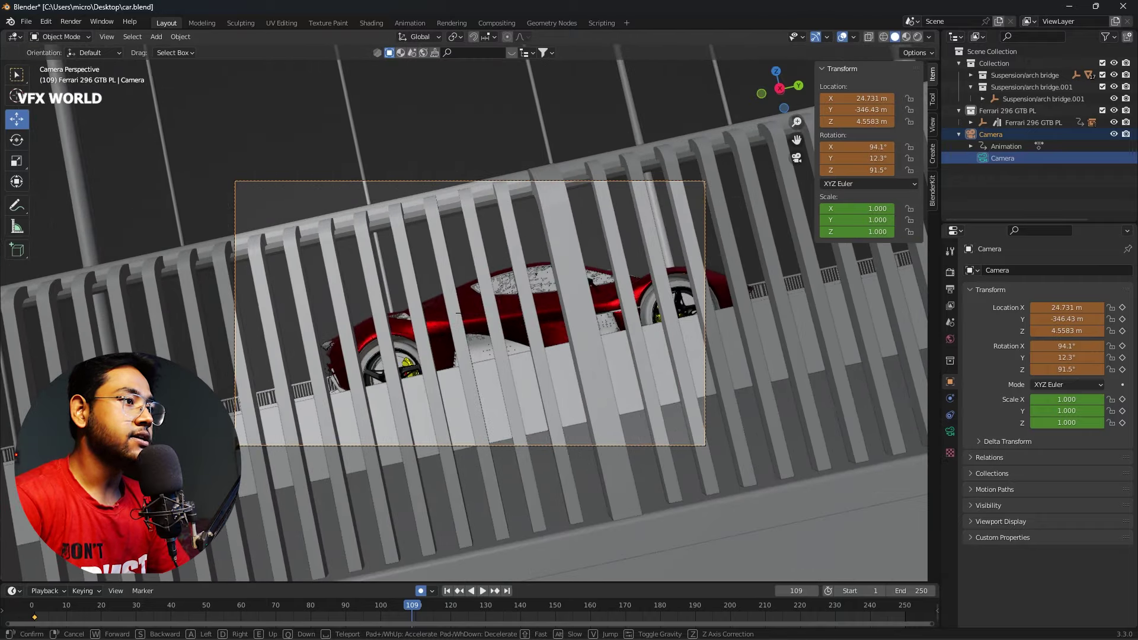
click(493, 488)
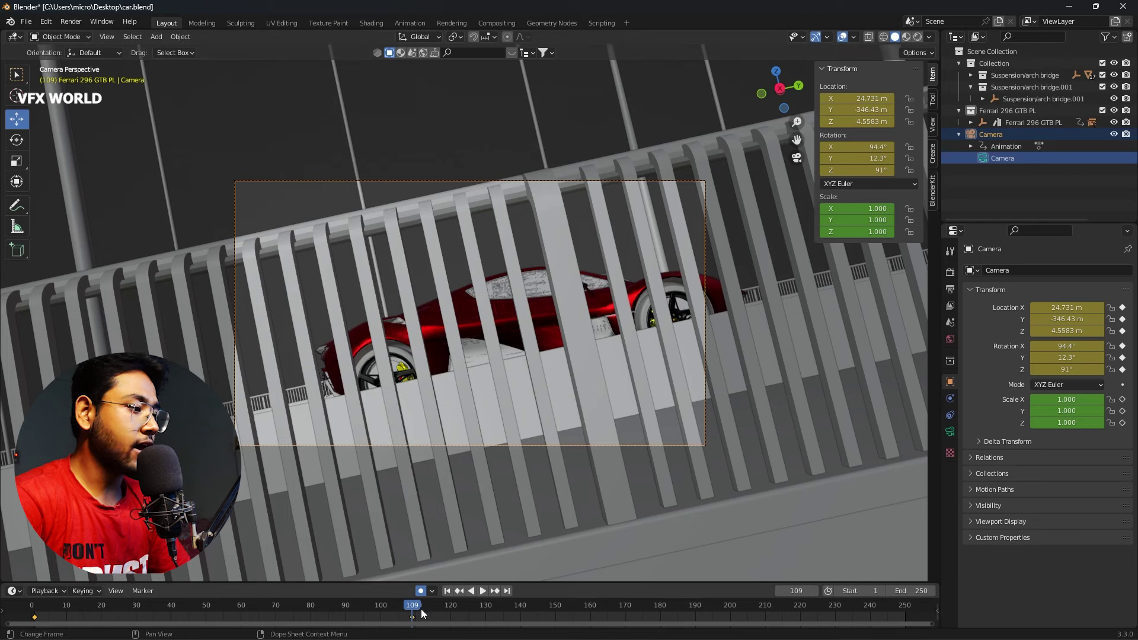
key(ctrl+shift+space)
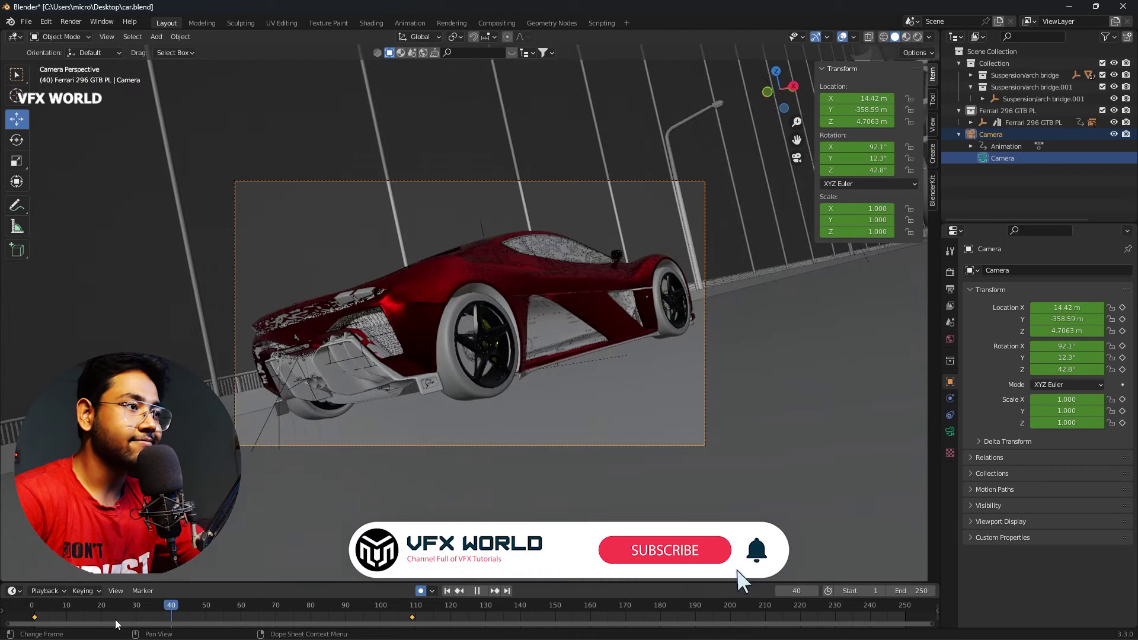
Step: At frame 250, walk the camera ahead of the Ferrari to frame its front and auto-key it
click(378, 605)
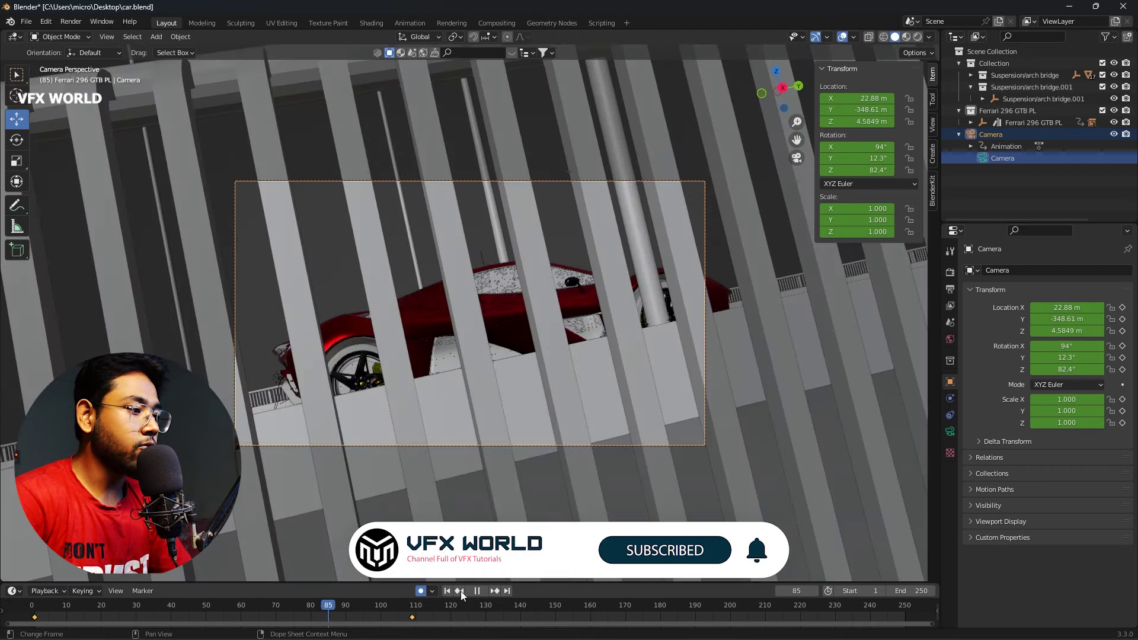
click(507, 591)
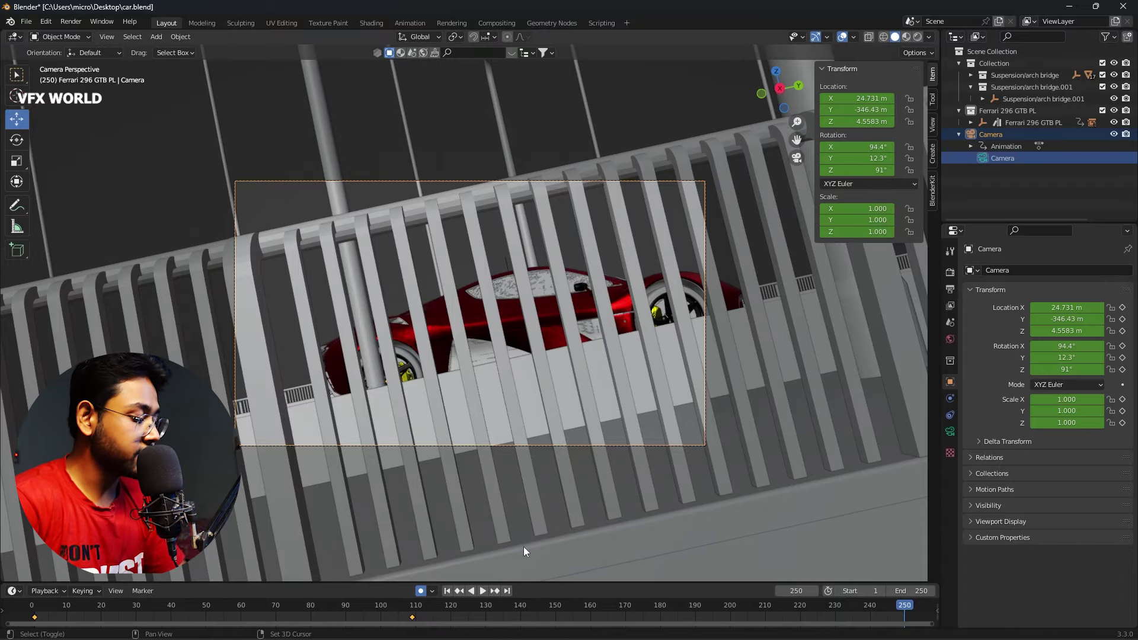
key(shift+grave)
key(w)
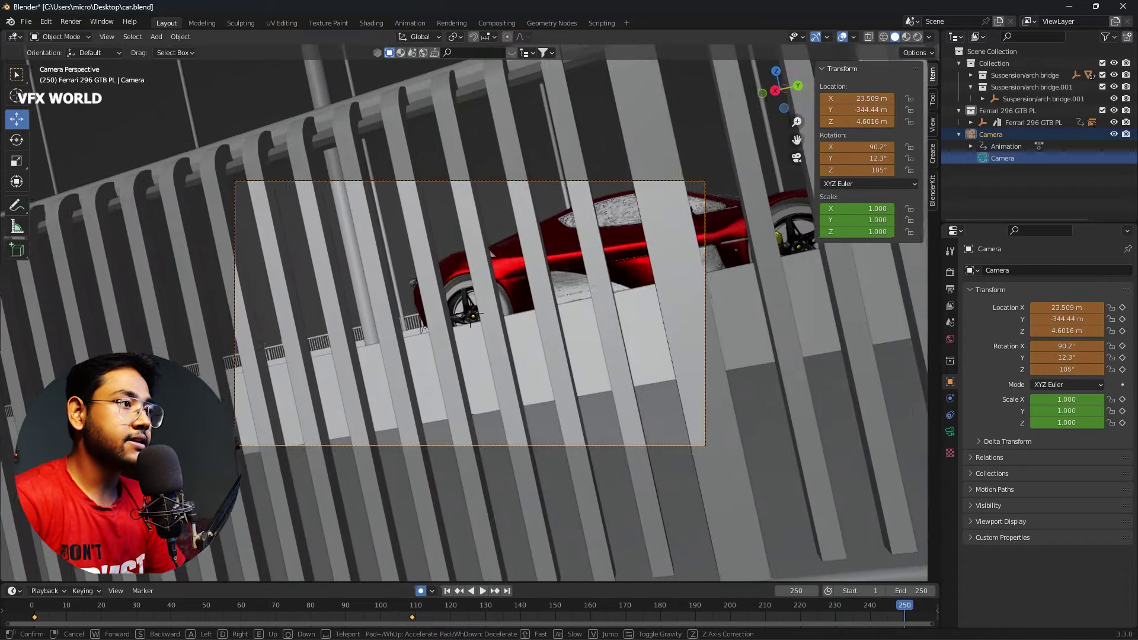
key(s)
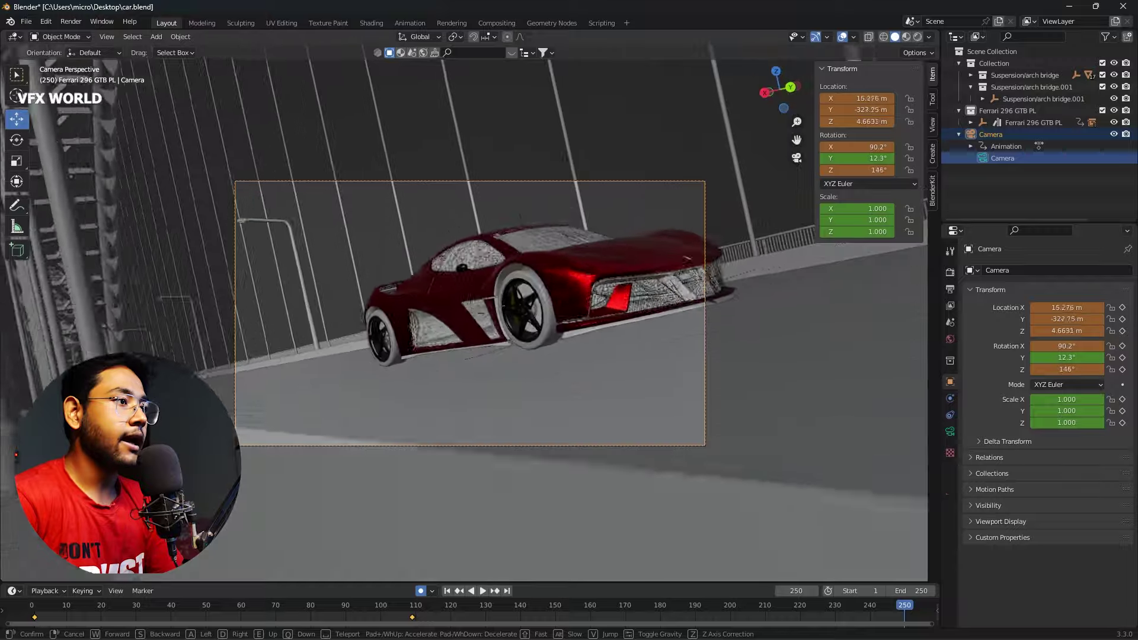
key(d)
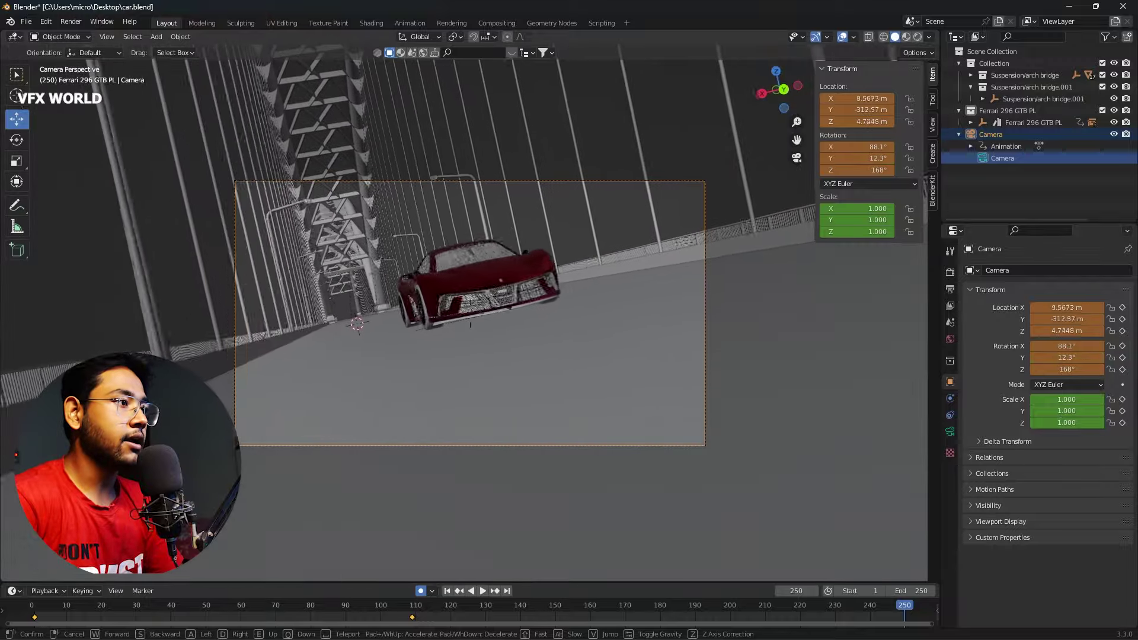
key(w)
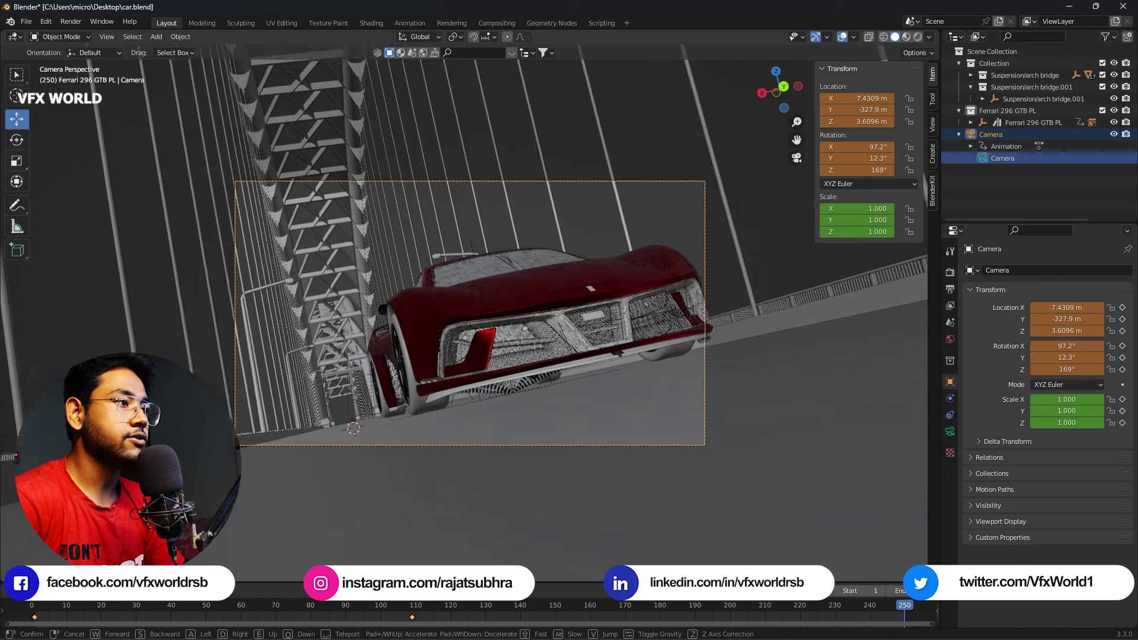
click(524, 546)
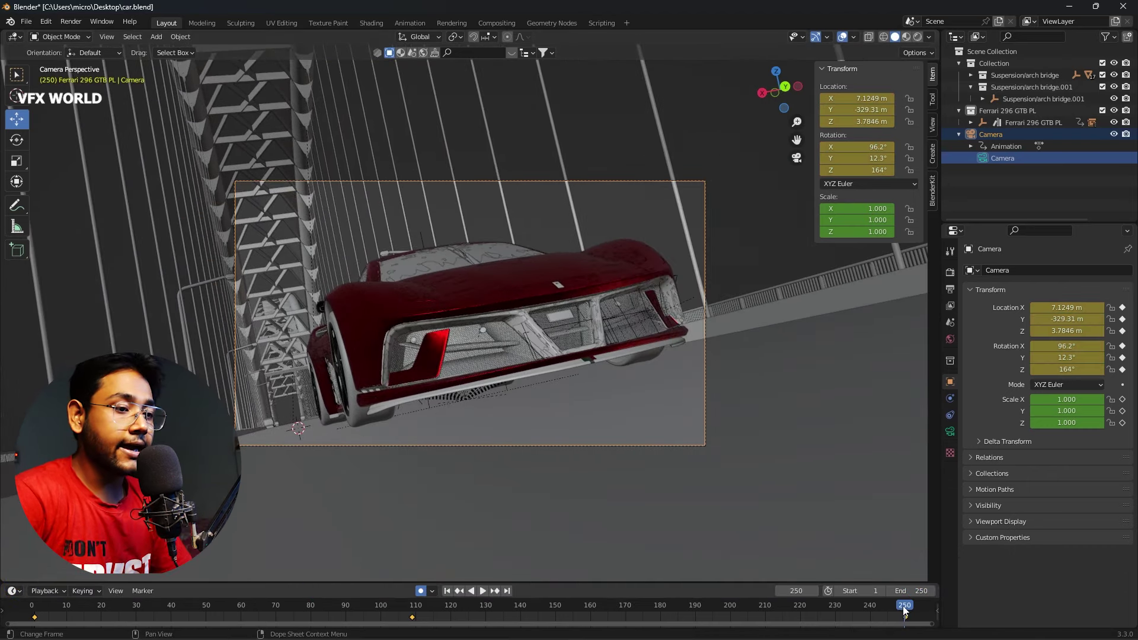
drag(837, 612, 661, 605)
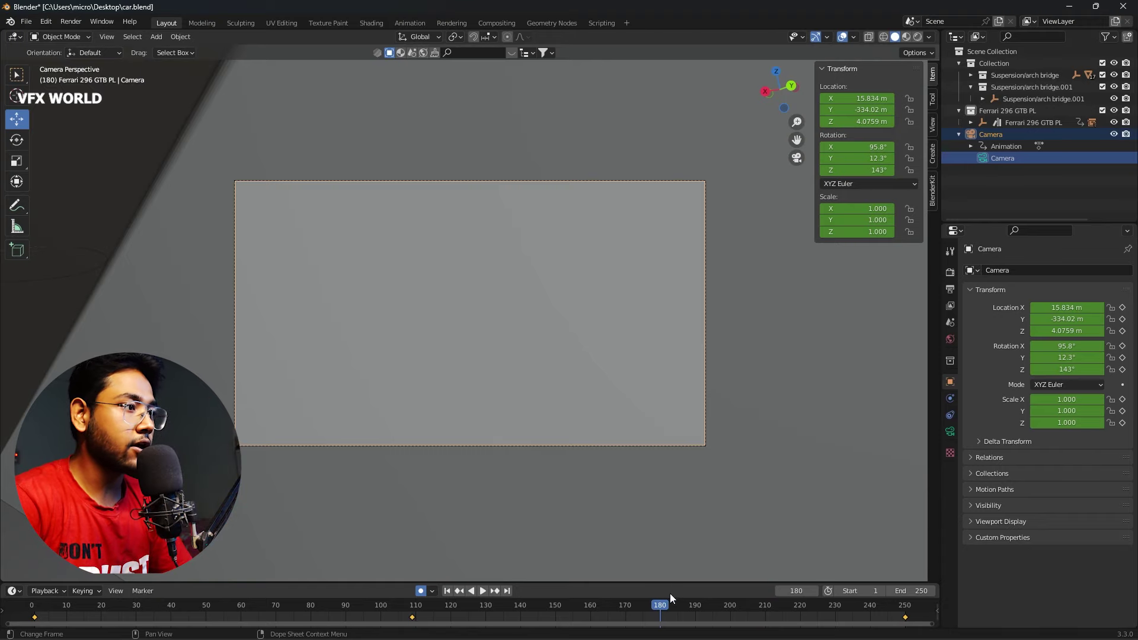
Step: Fly the camera closer to the car's front, keyframe that position, and save car.blend
key(w)
key(shift+grave)
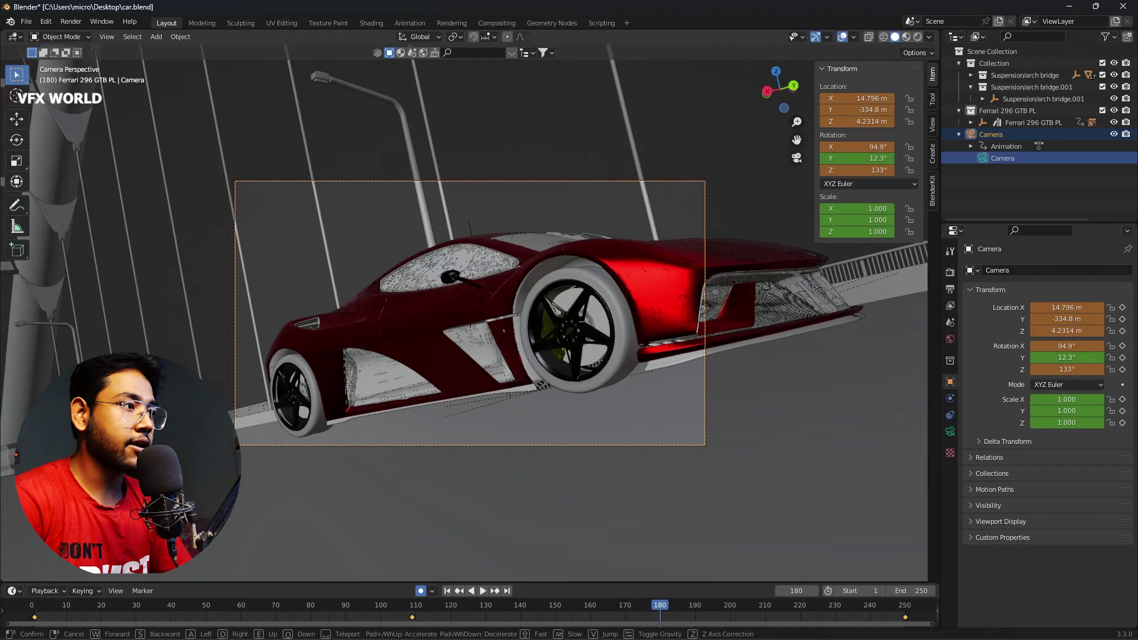
key(w)
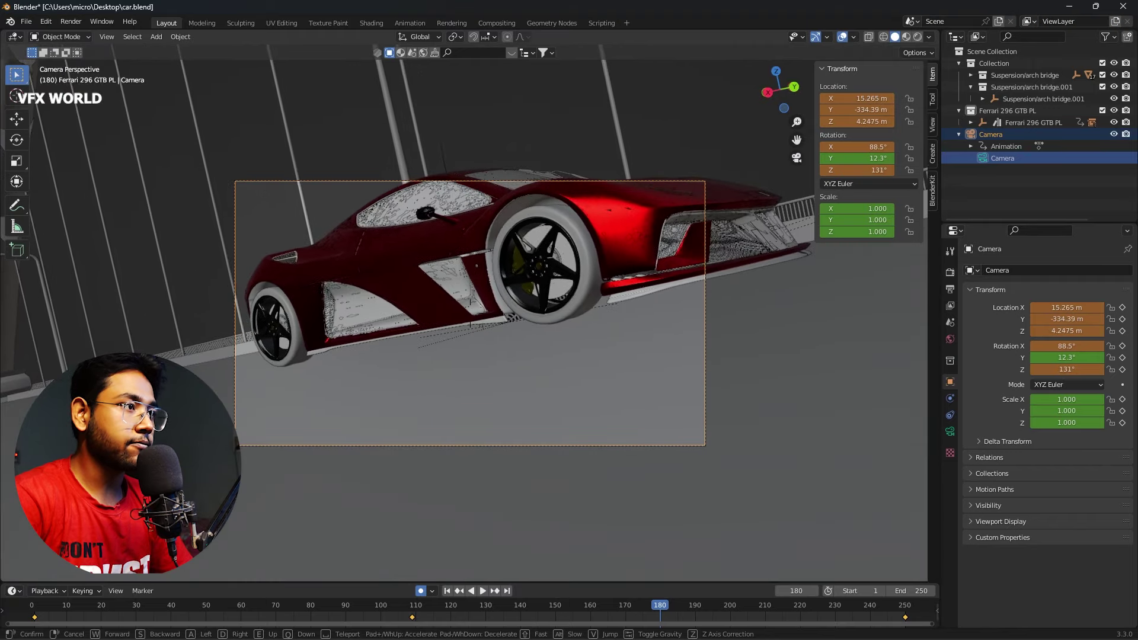
click(686, 567)
click(781, 607)
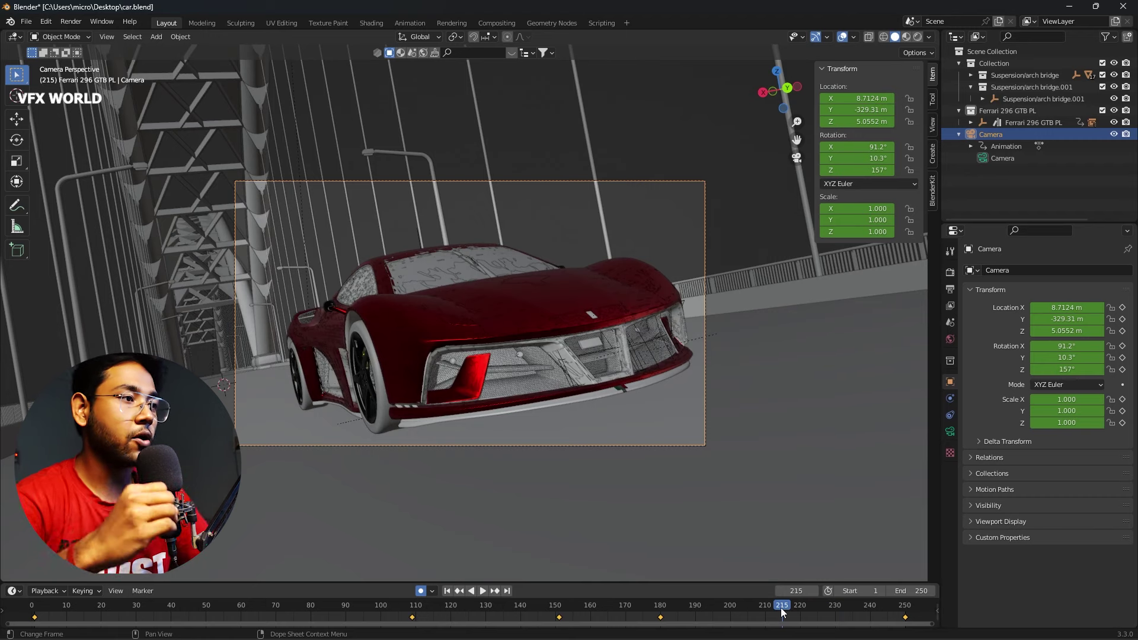
key(ctrl+s)
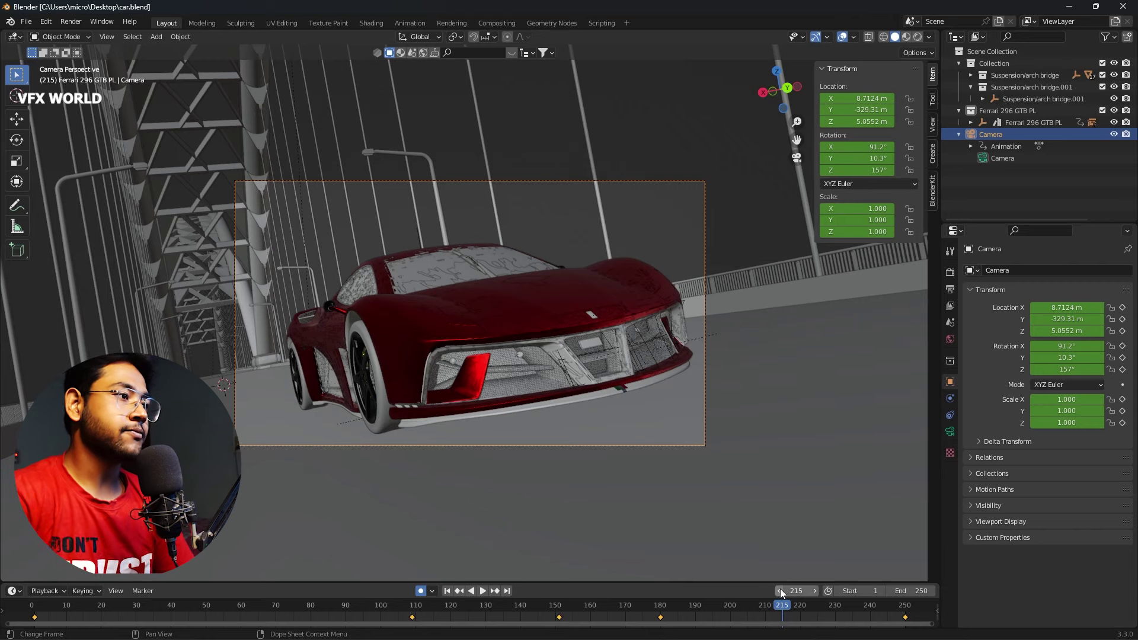
Step: Set the render engine to Cycles using GPU Compute
click(951, 251)
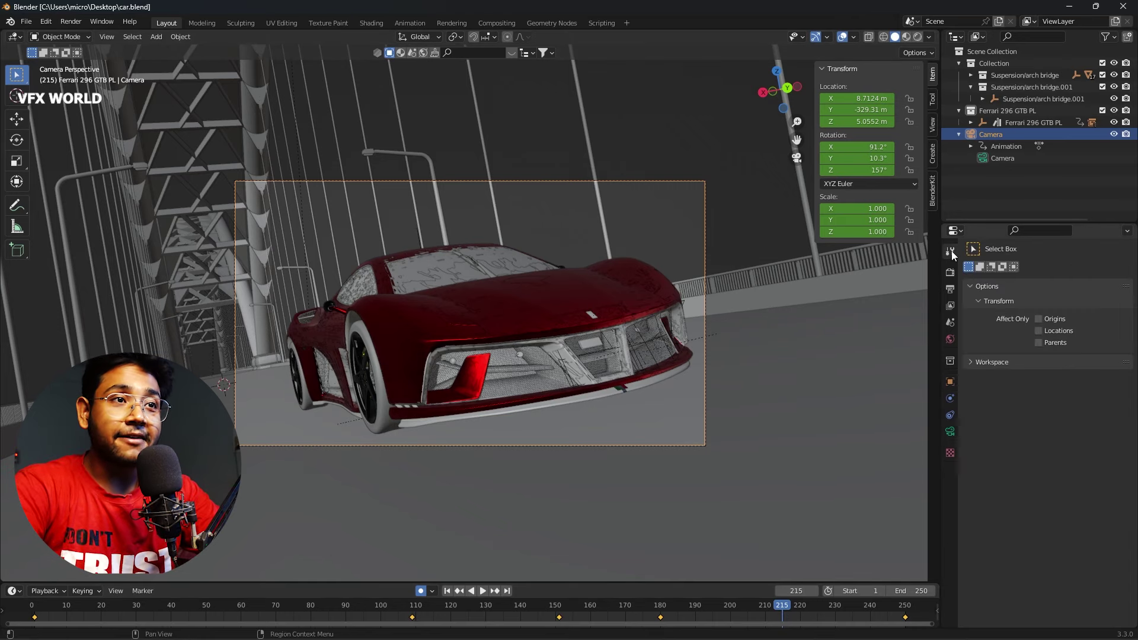
click(951, 272)
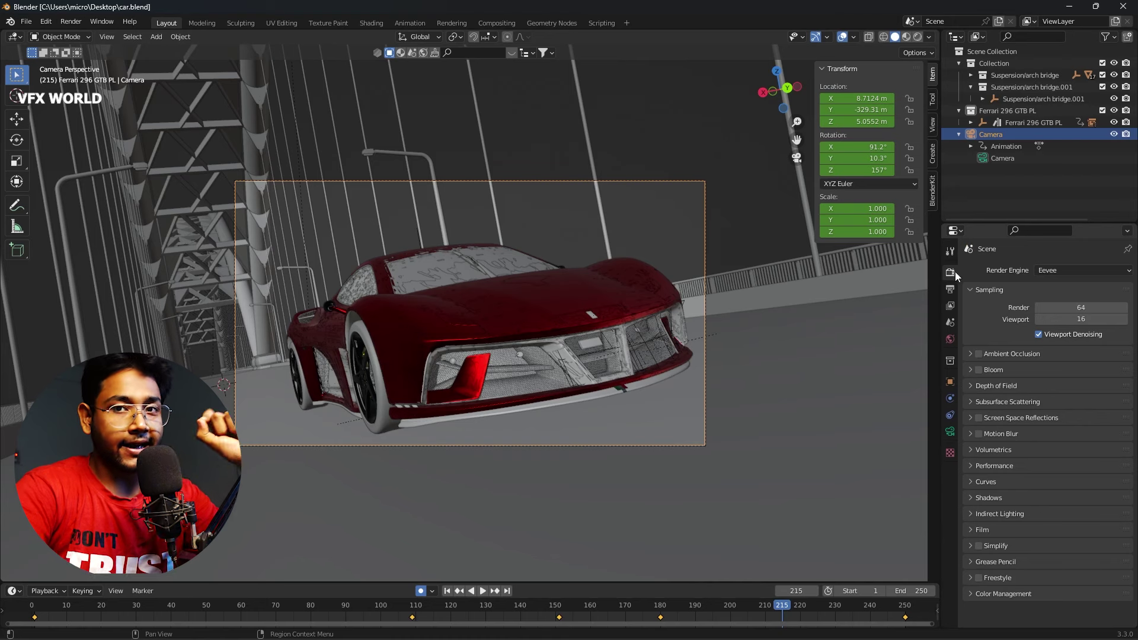
click(1090, 268)
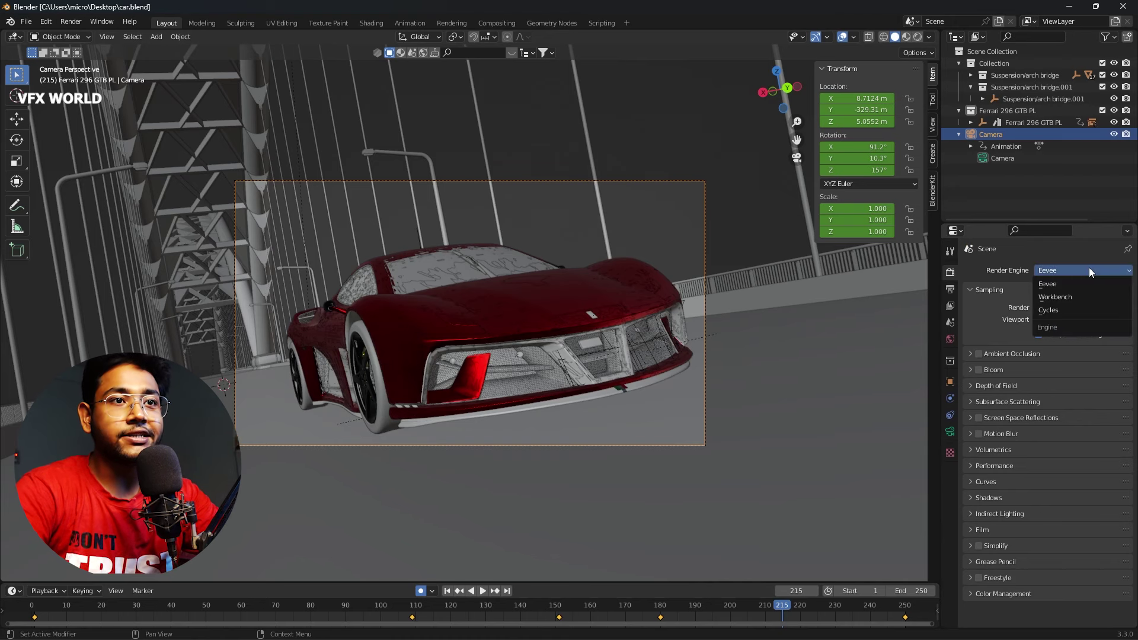
click(1083, 310)
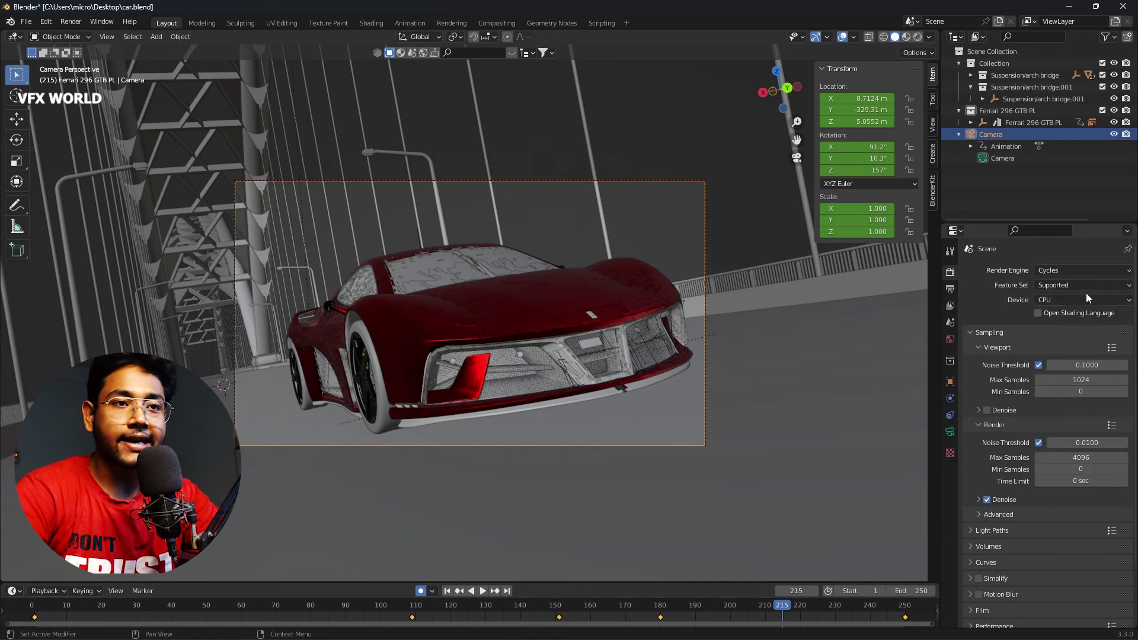
click(1086, 301)
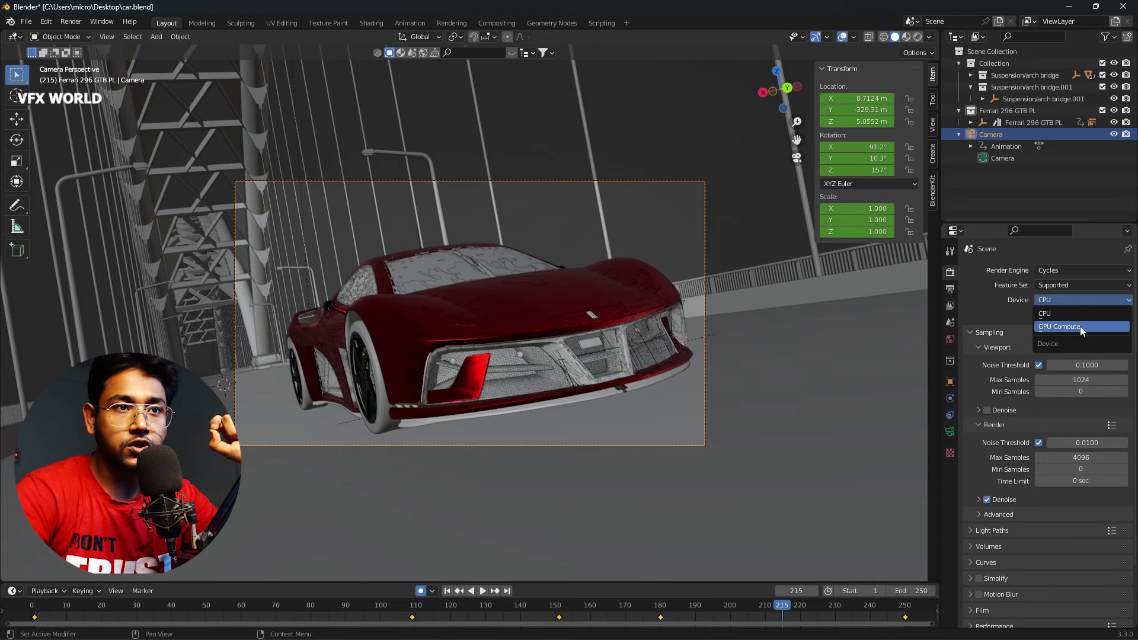
click(1080, 326)
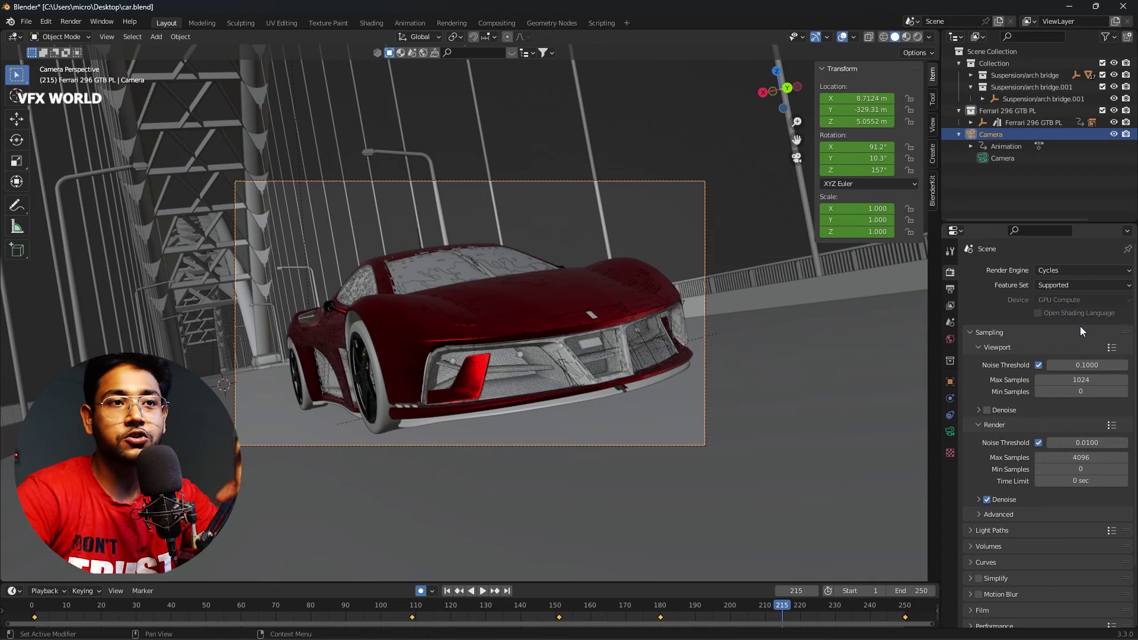
click(1084, 379)
text(26)
Step: Set max samples to 26 for the viewport and 86 for the render
key(Return)
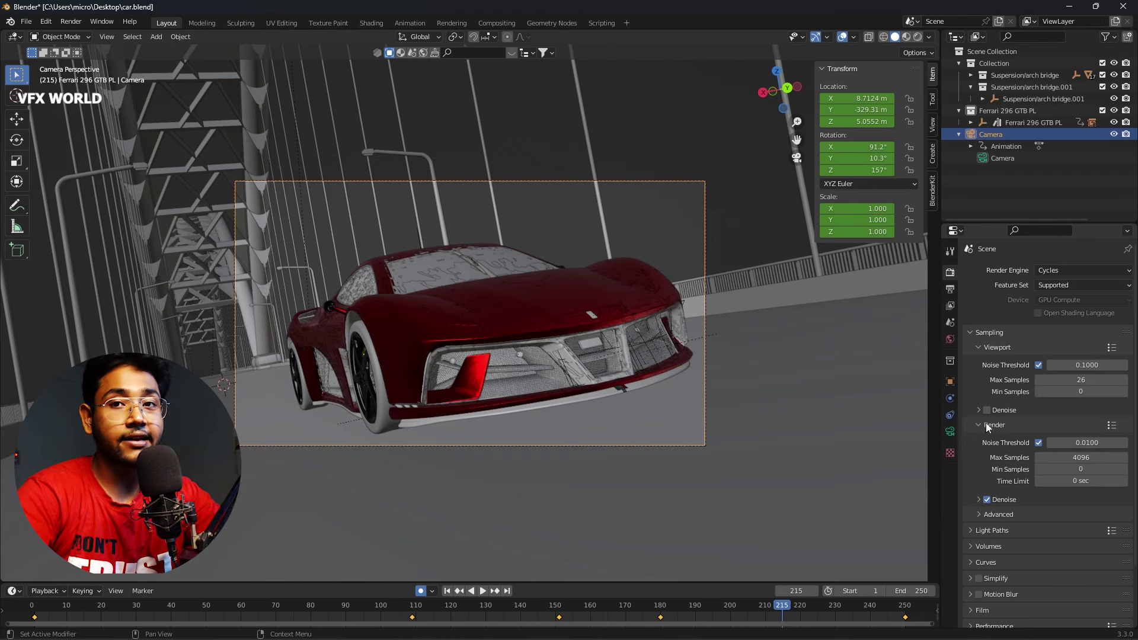
click(1099, 458)
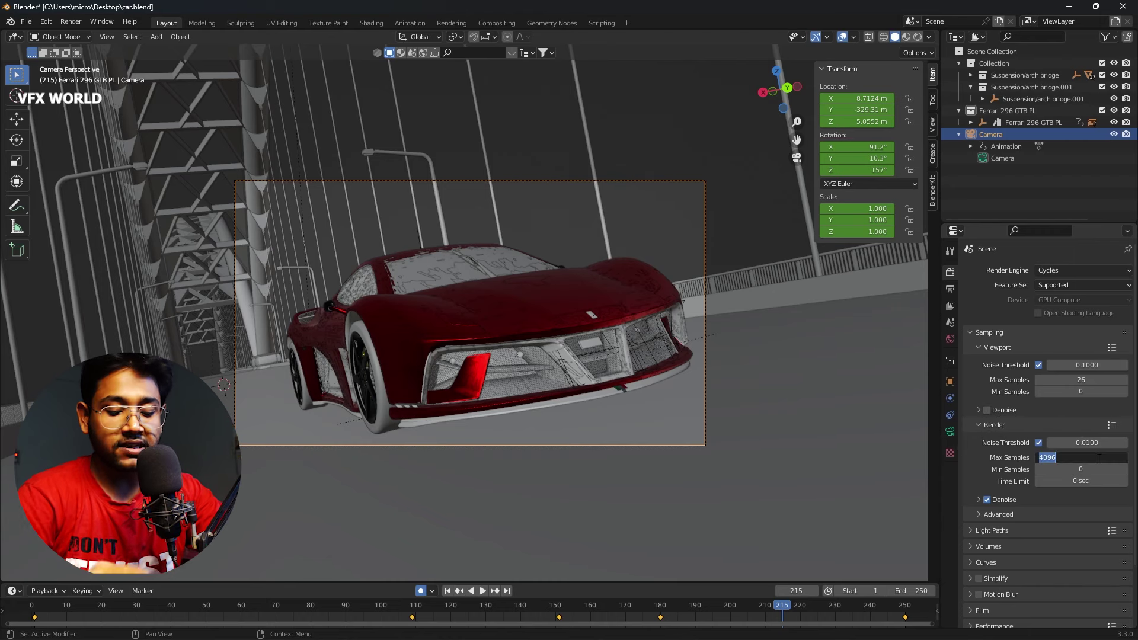
text(86)
key(Return)
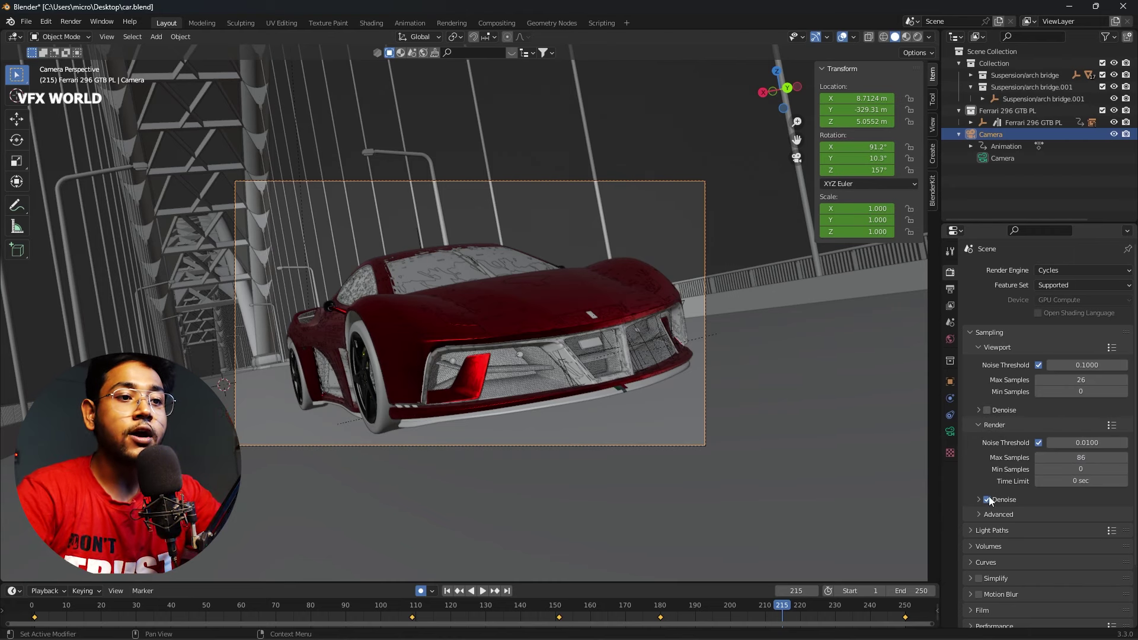
Step: Enable render denoising with the OptiX denoiser
click(978, 501)
click(1086, 517)
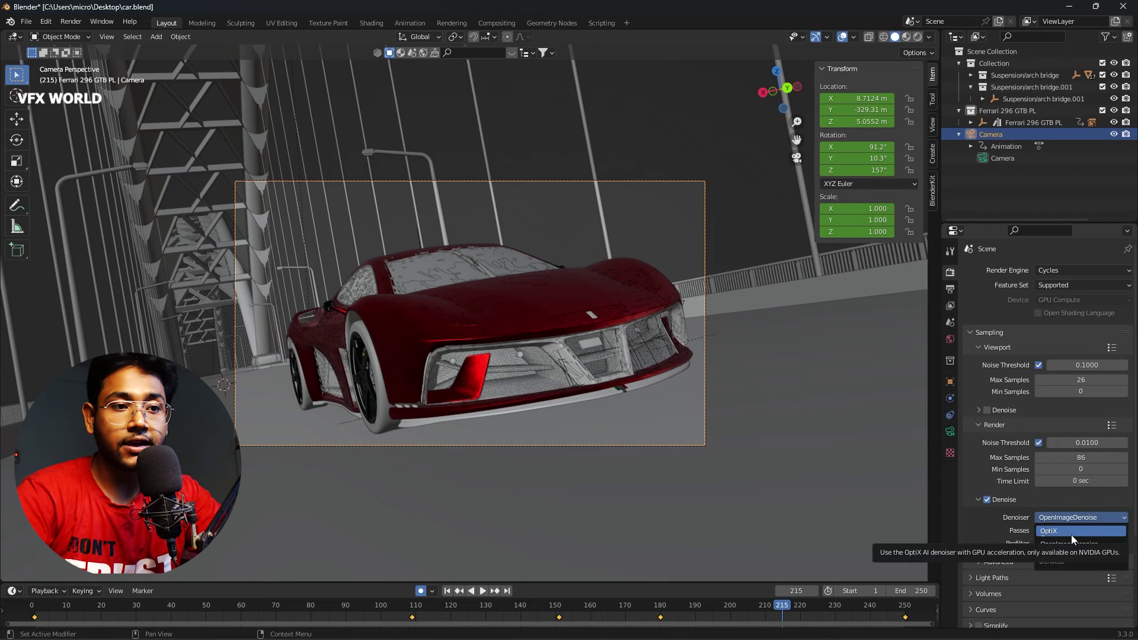
click(1072, 534)
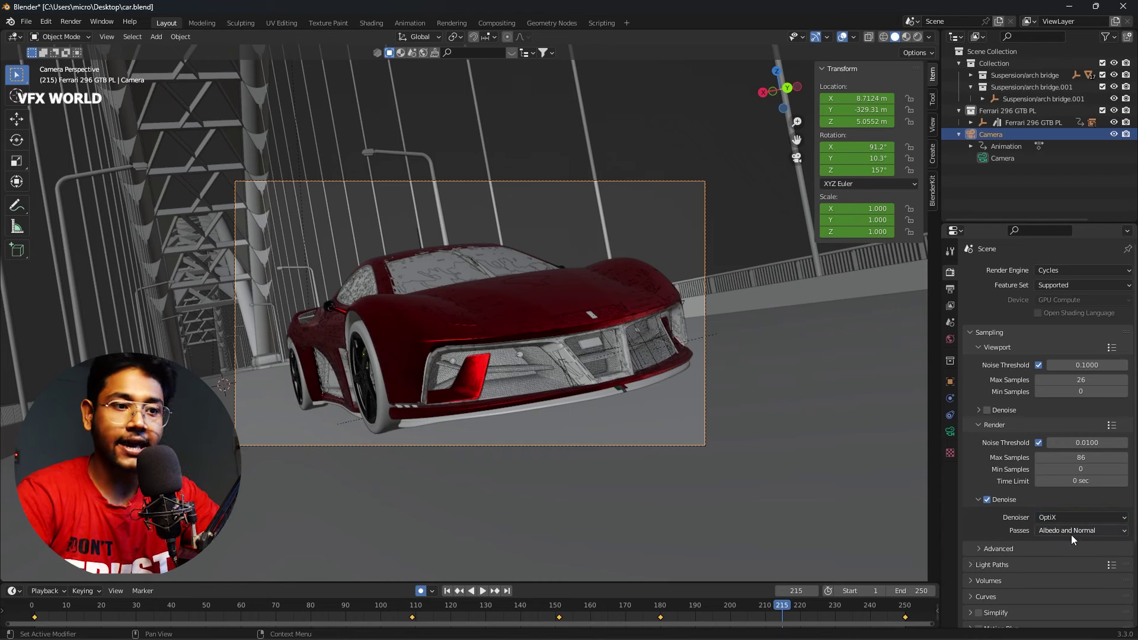
scroll(1050, 549, down, 2)
scroll(1008, 560, down, 2)
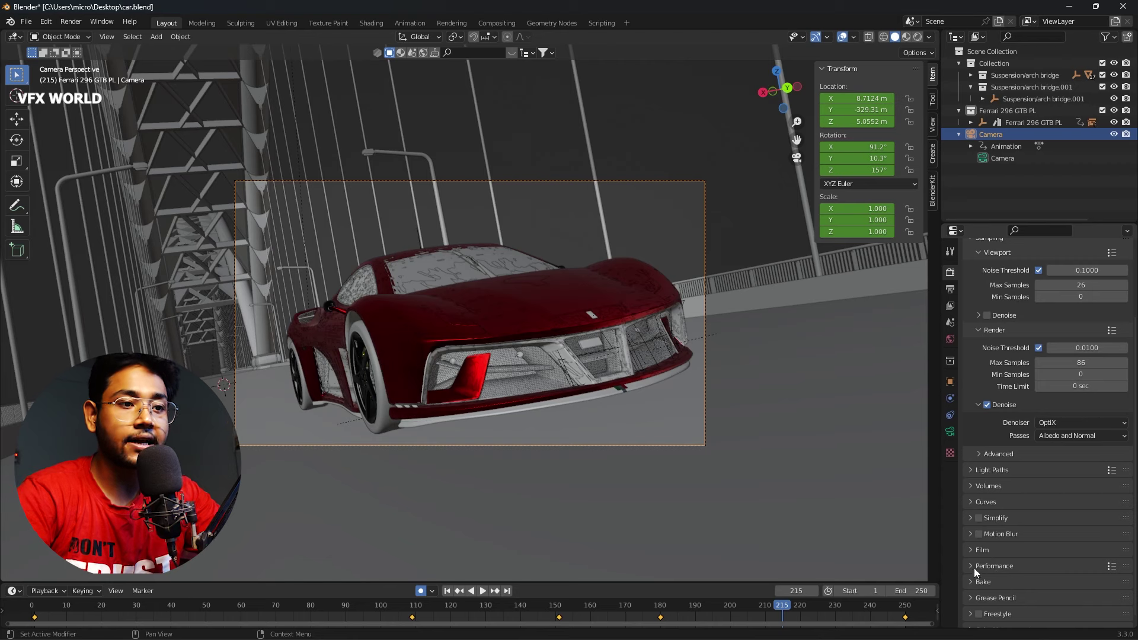
scroll(979, 504, down, 1)
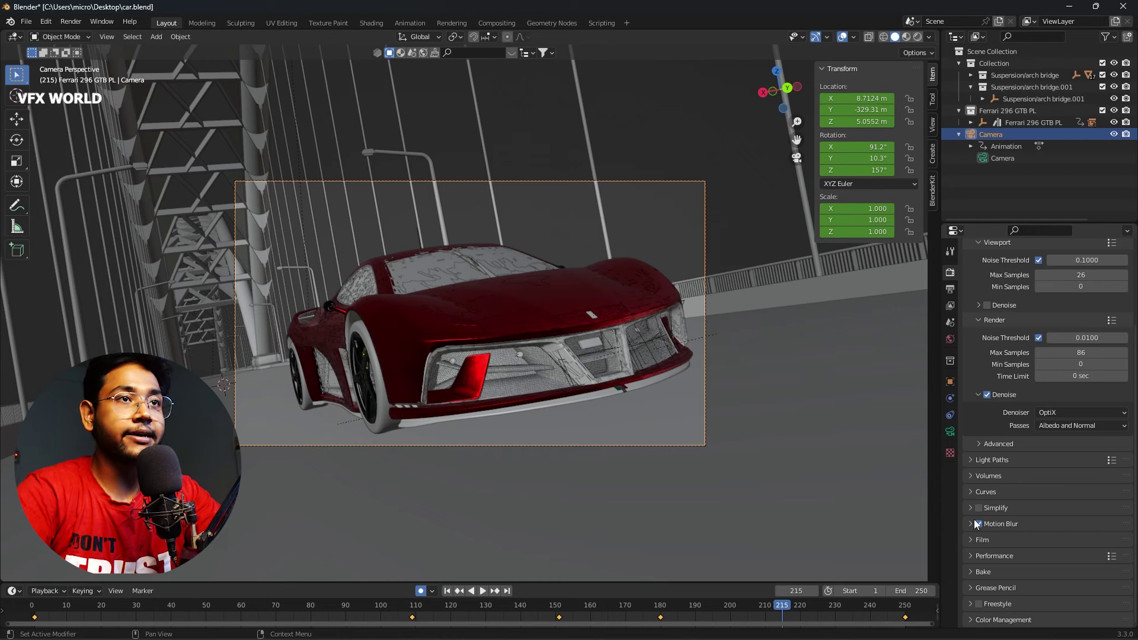
Step: Enable camera depth of field at f-stop 1.2 and set the focal length to 36 mm
click(1009, 159)
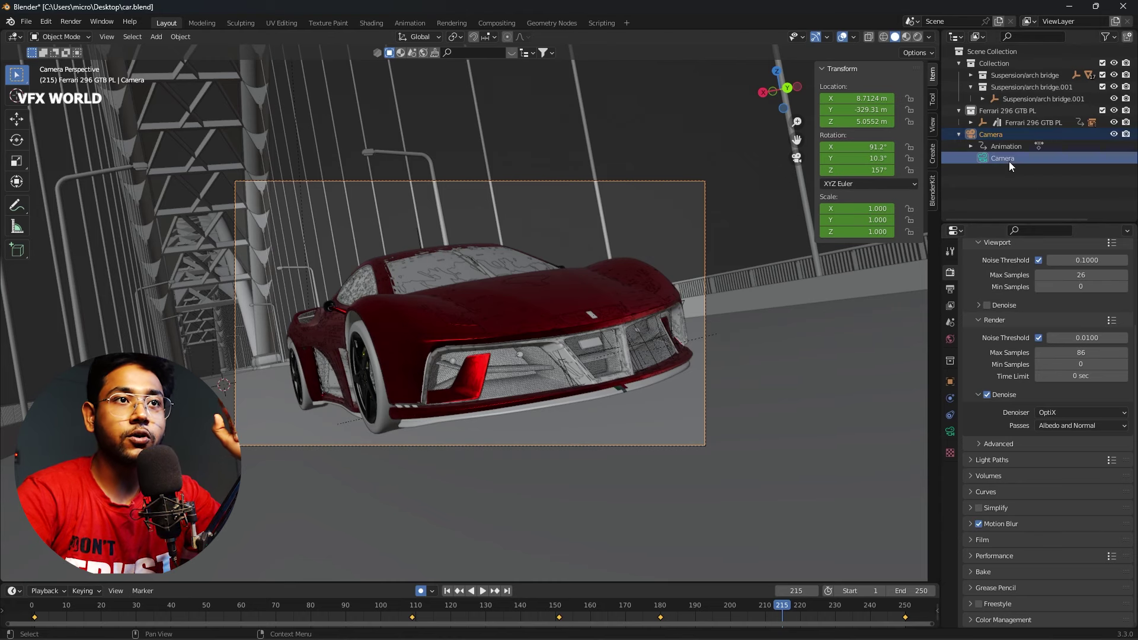
click(950, 431)
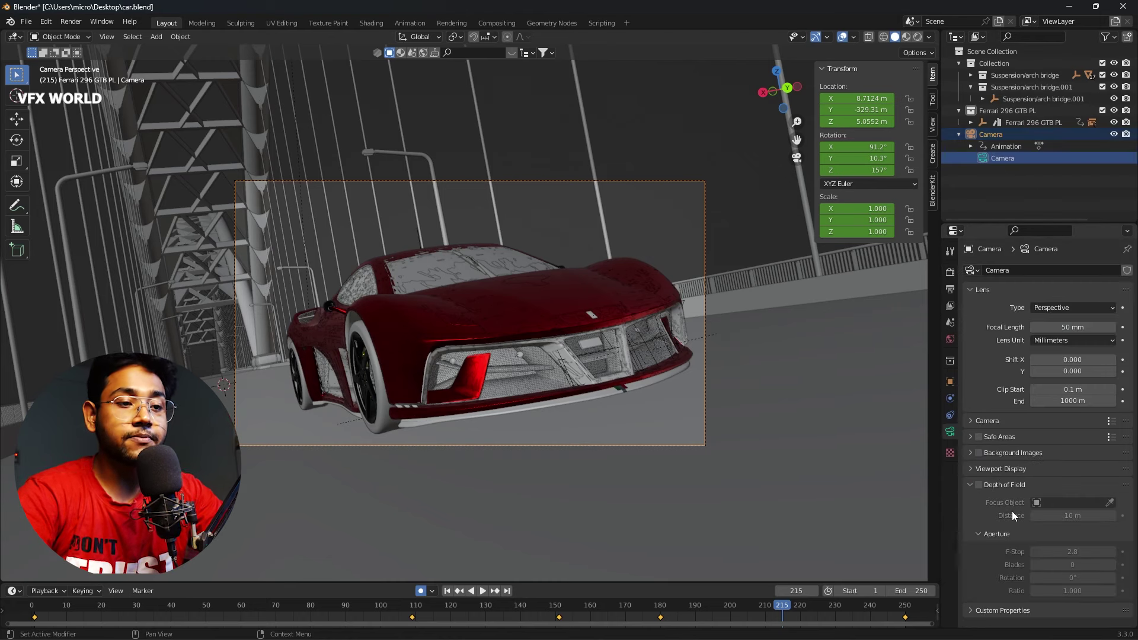
click(980, 485)
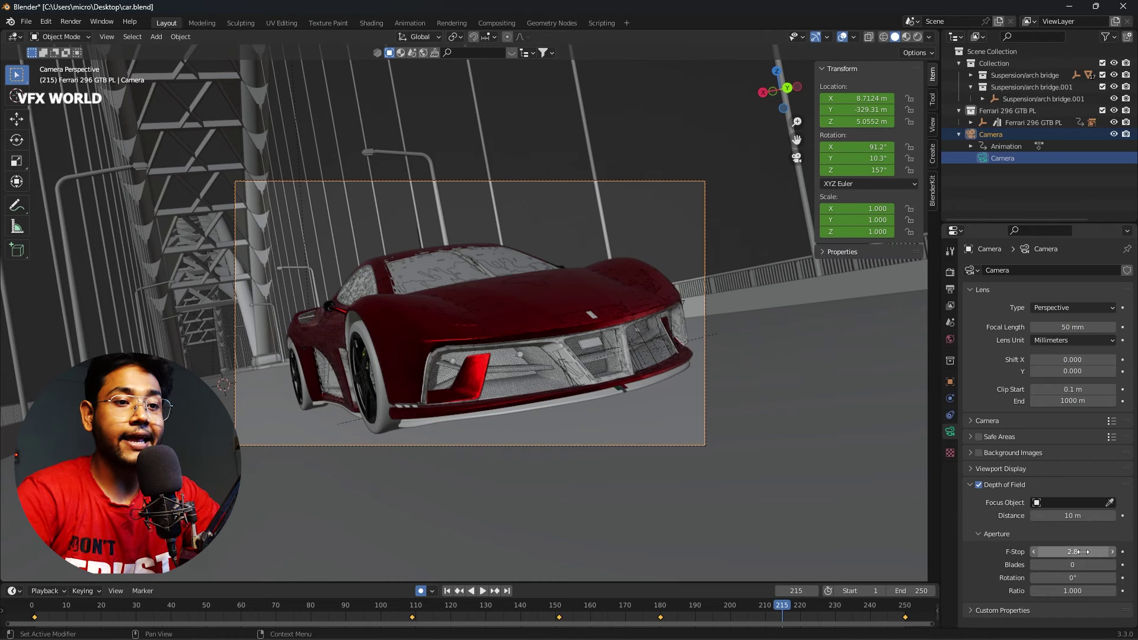
click(1080, 551)
text(1.2)
key(Return)
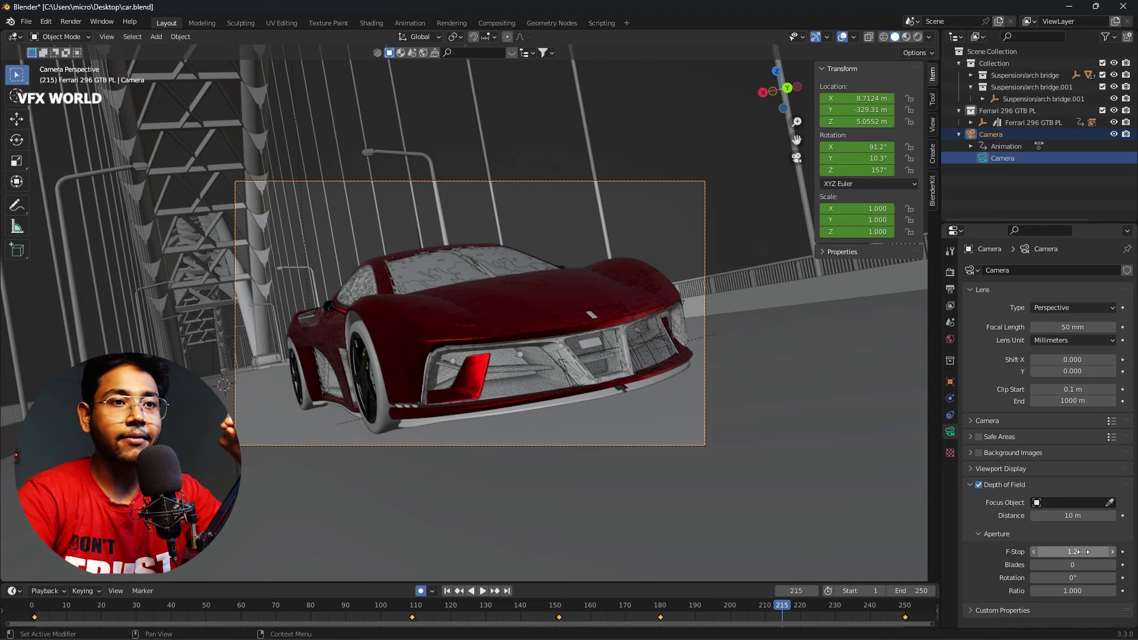
click(1077, 328)
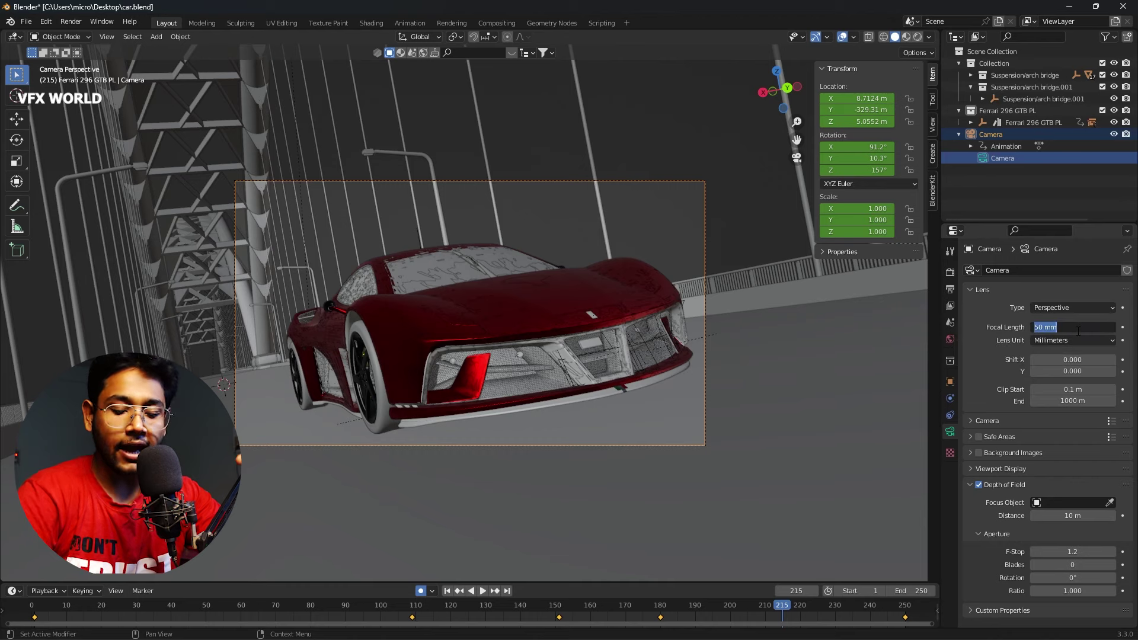
text(36)
key(Return)
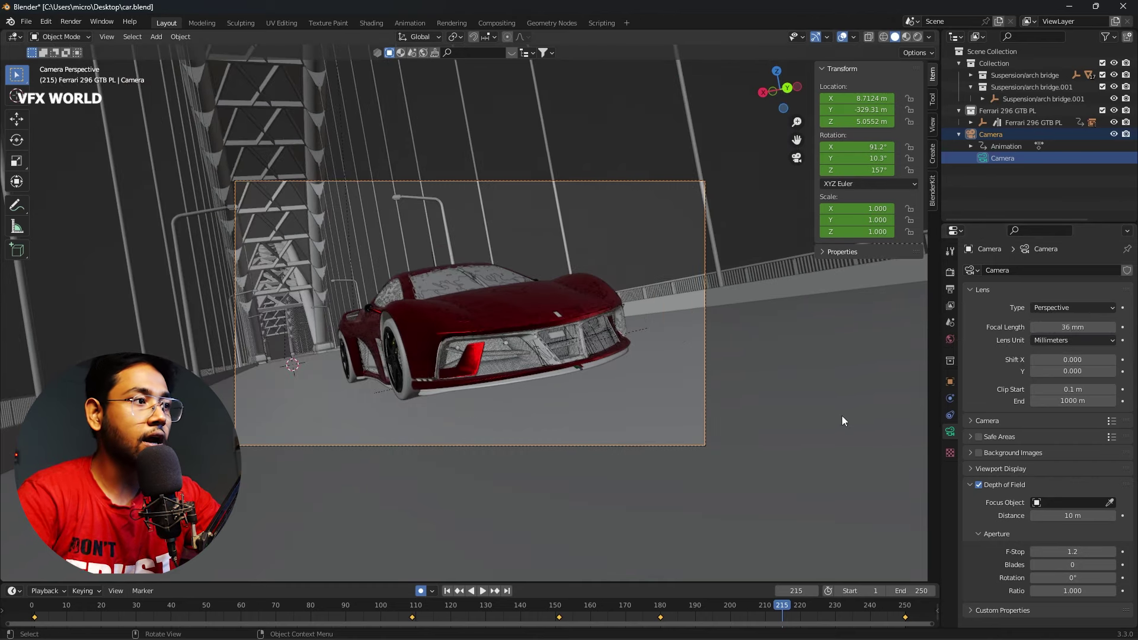
Step: Play and scrub back to frame 85 to check the camera shot
click(478, 600)
key(space)
drag(380, 607, 179, 604)
Step: Check the camera shot at frames 40, 32 and 10
click(172, 606)
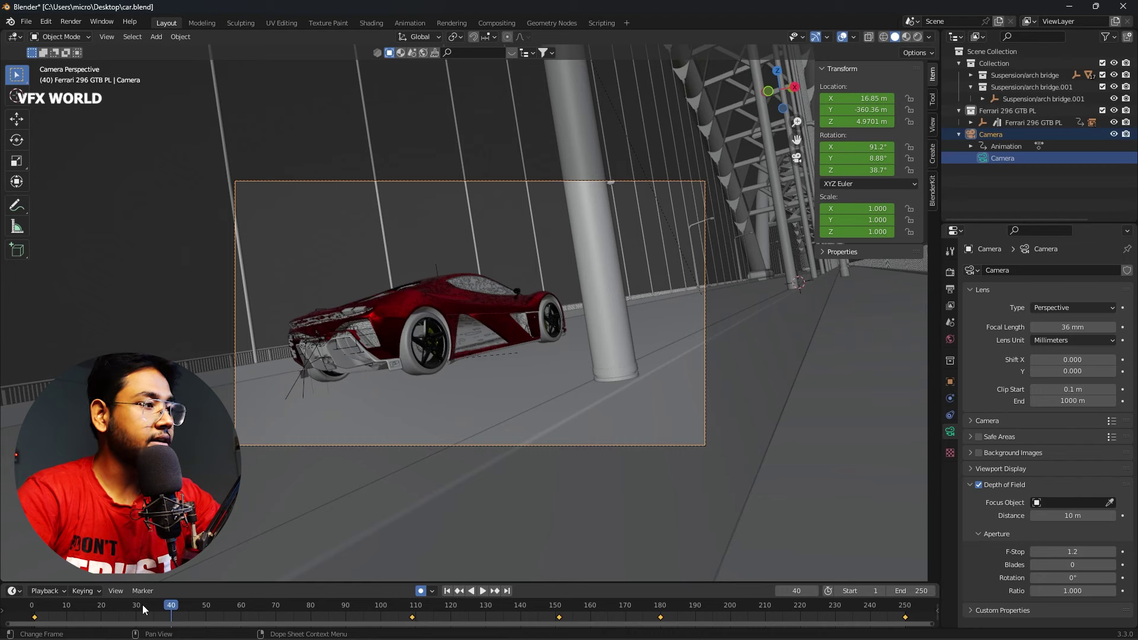
click(144, 609)
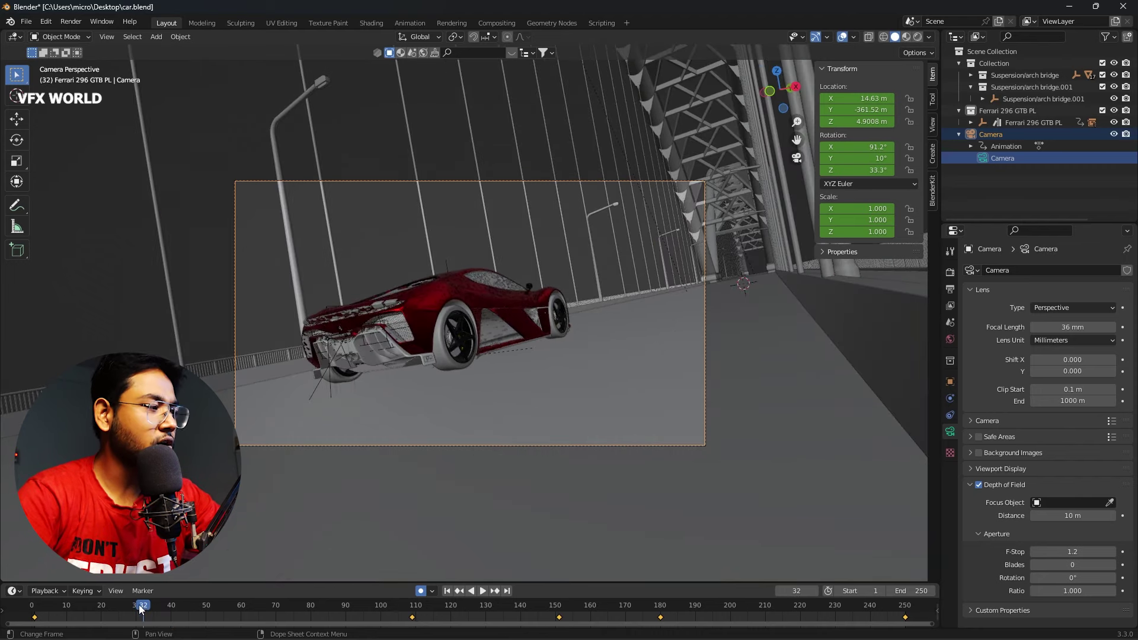
click(69, 611)
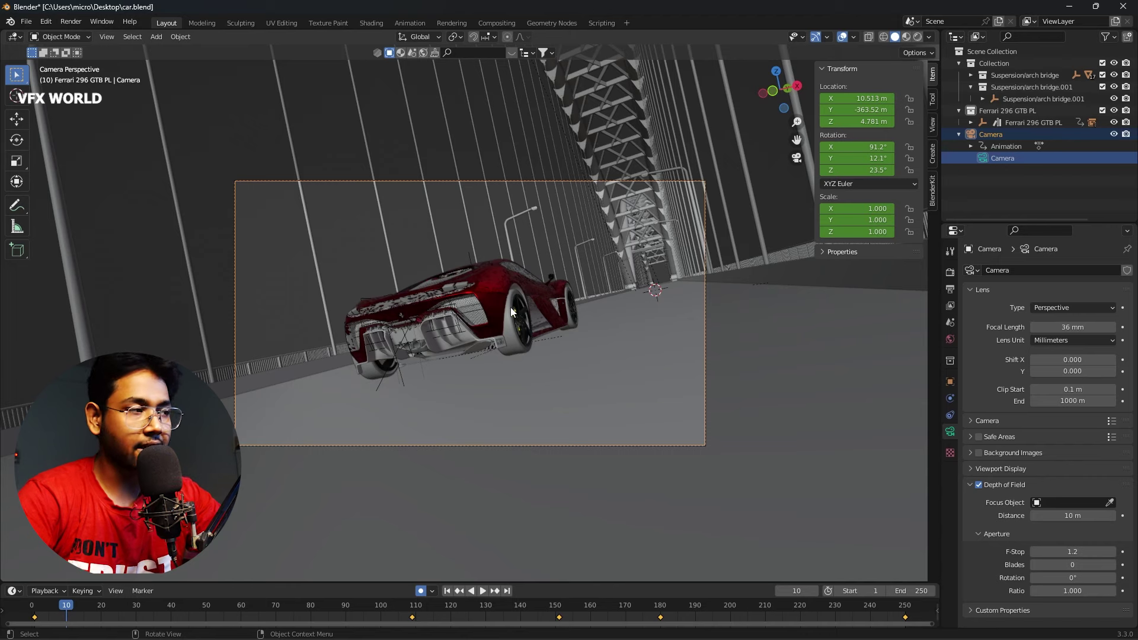
scroll(511, 307, up, 2)
scroll(513, 315, up, 1)
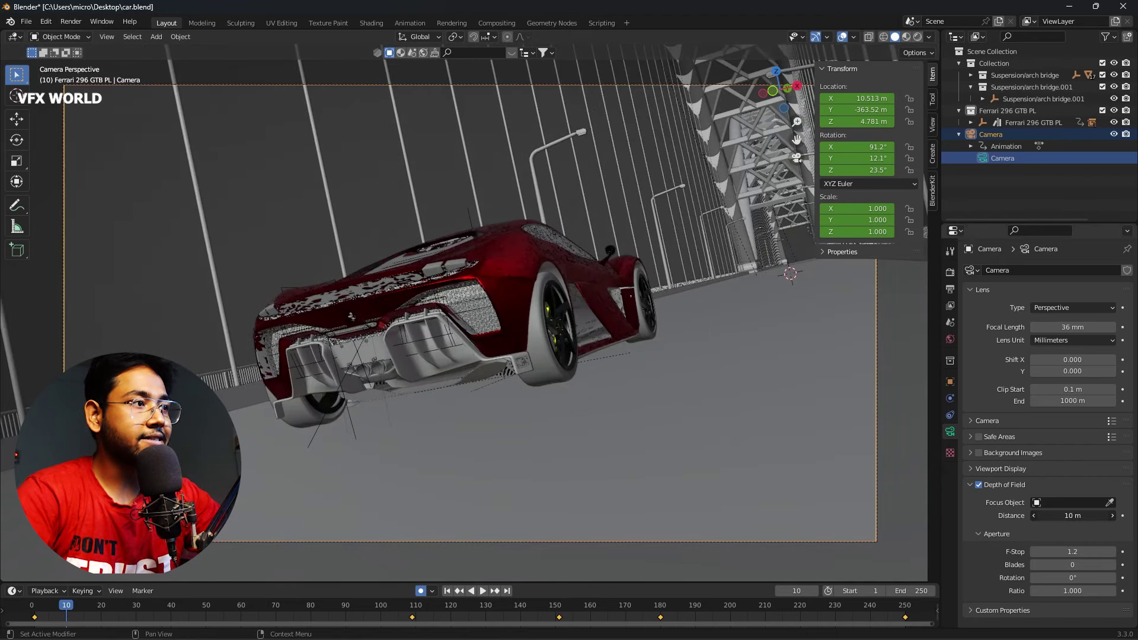
Step: Show the camera's clipping limits, set the focus distance to 5.6 m, and save
click(970, 470)
click(1035, 502)
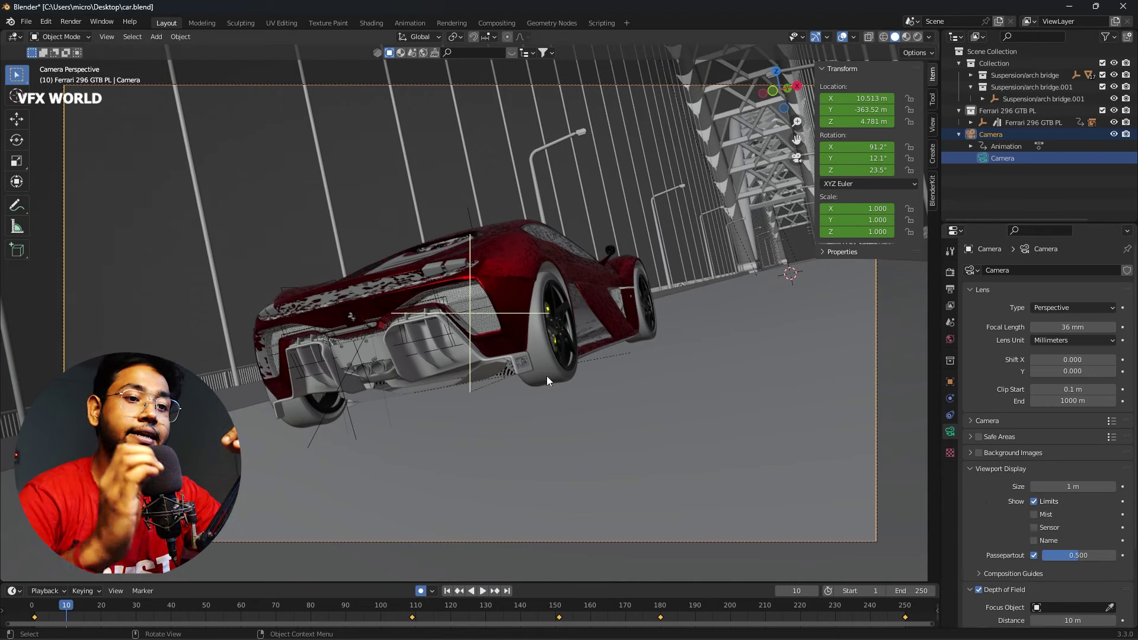
scroll(1011, 517, down, 4)
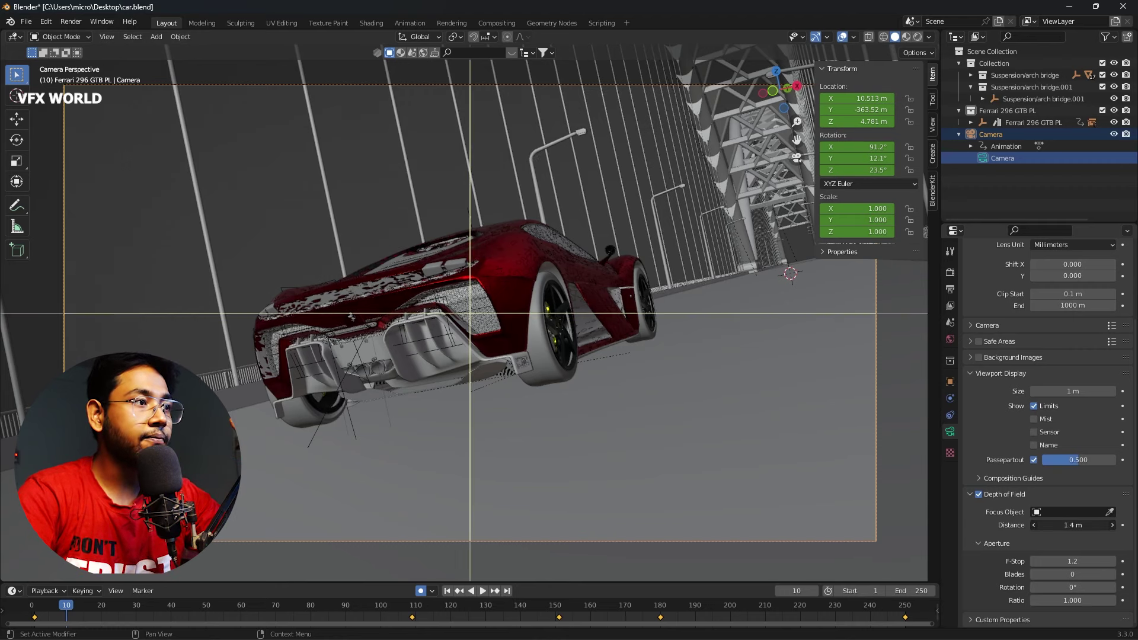
mouse_move(1073, 526)
mouse_down()
mouse_move(1061, 525)
mouse_move(1085, 526)
mouse_move(1038, 525)
mouse_up()
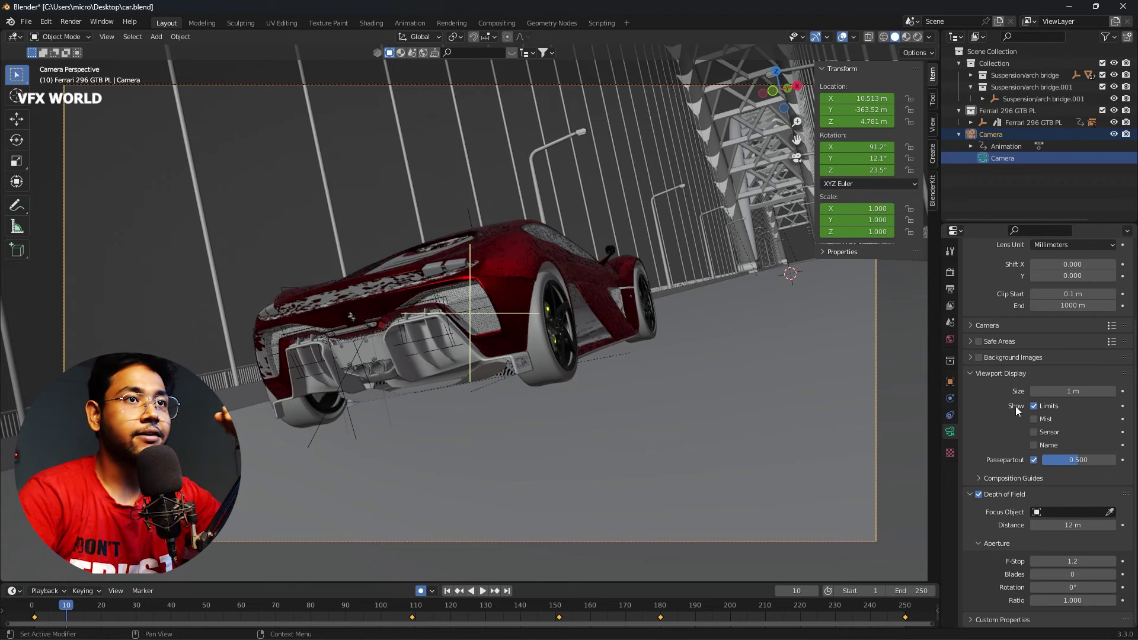
key(ctrl+s)
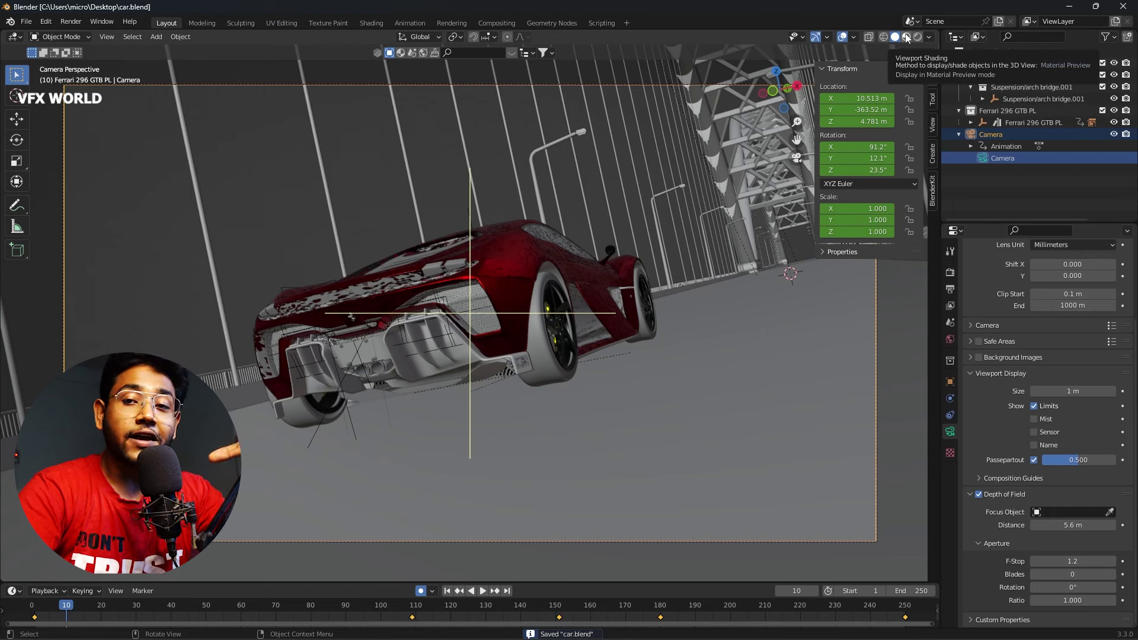
Step: In Material Preview, keep depth of field on, save, and set focus distance to 9.4 m
click(906, 38)
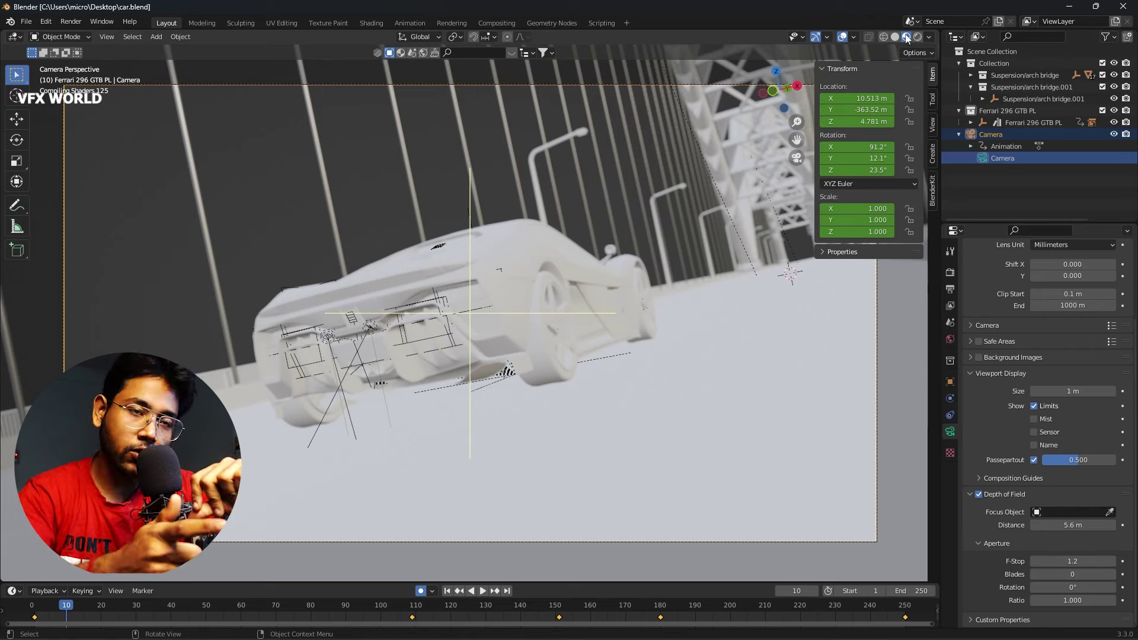
click(979, 494)
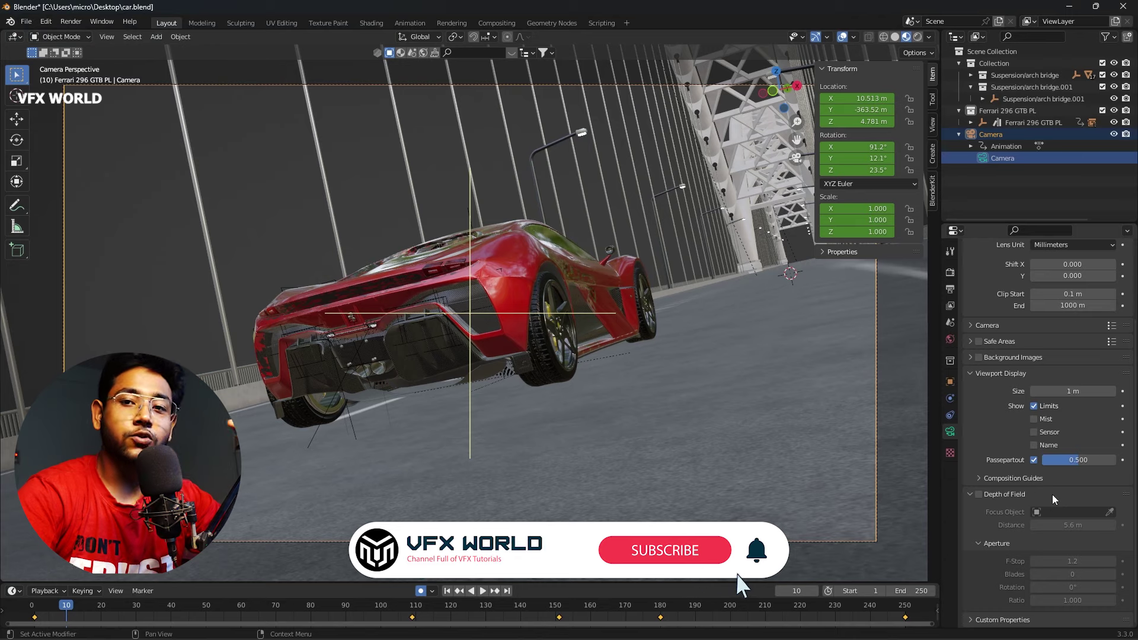
click(982, 496)
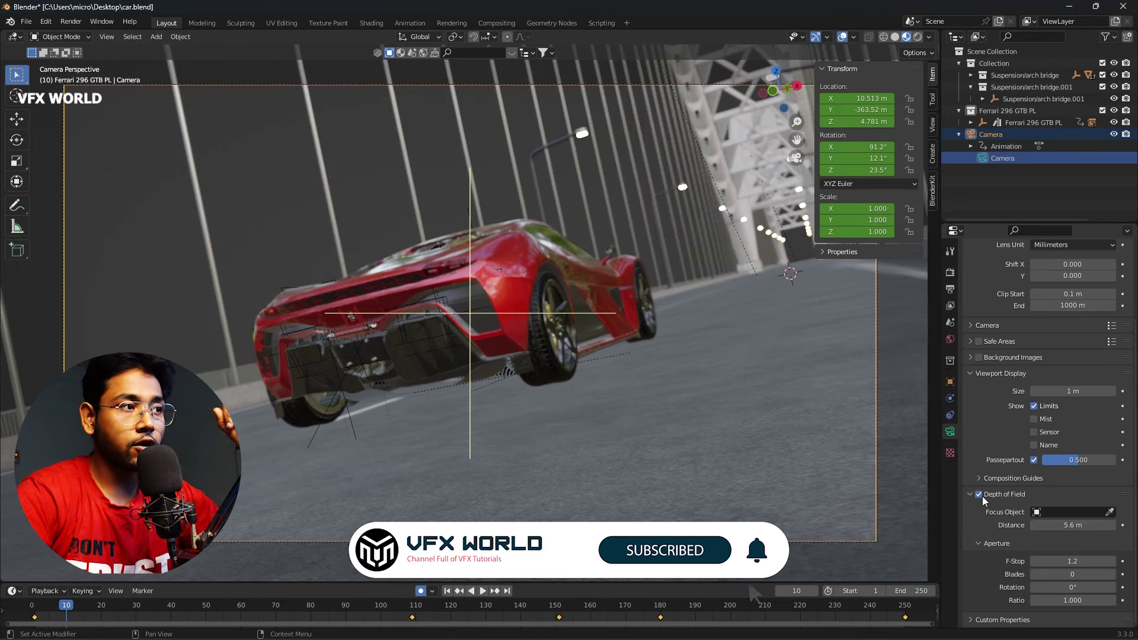
key(ctrl+s)
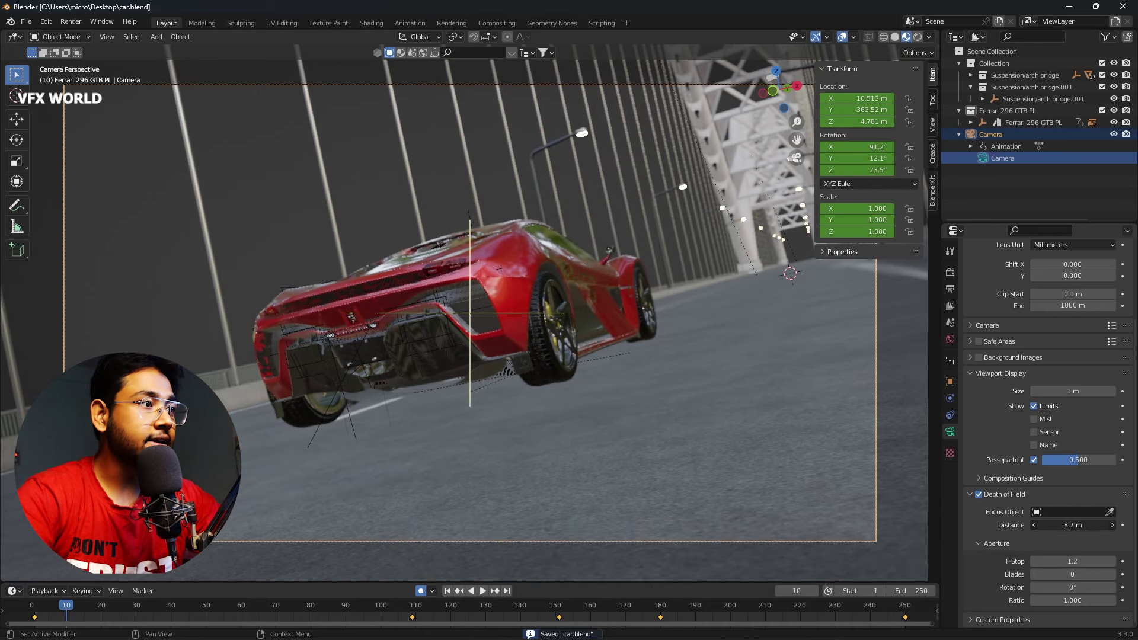
drag(1071, 526, 1072, 527)
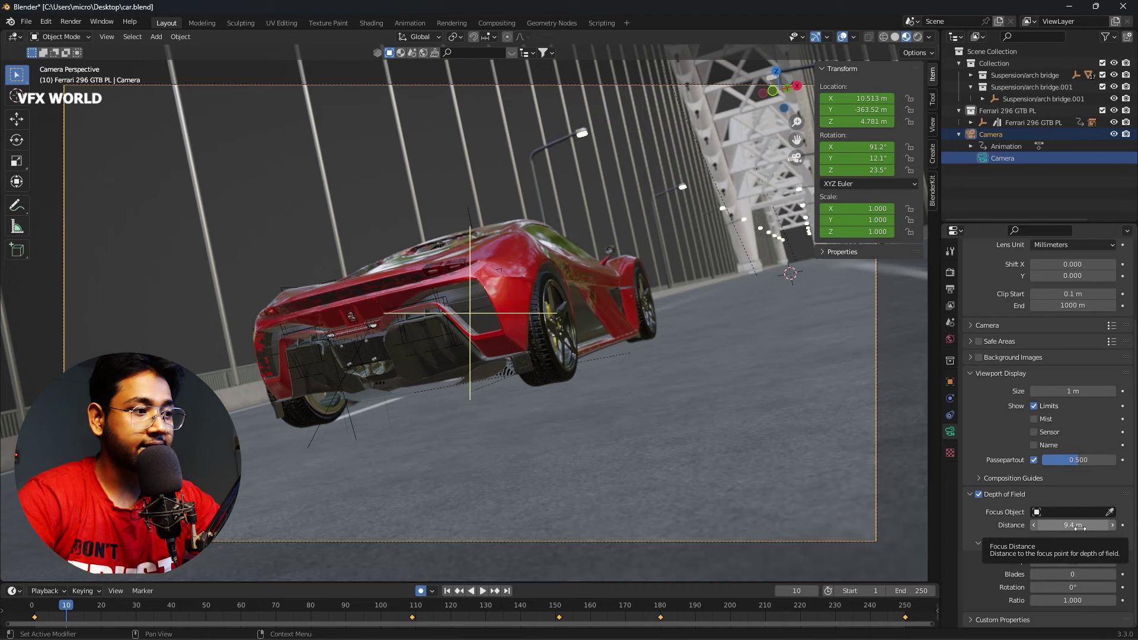
Step: Check the shot at frames 167 and 203
click(617, 609)
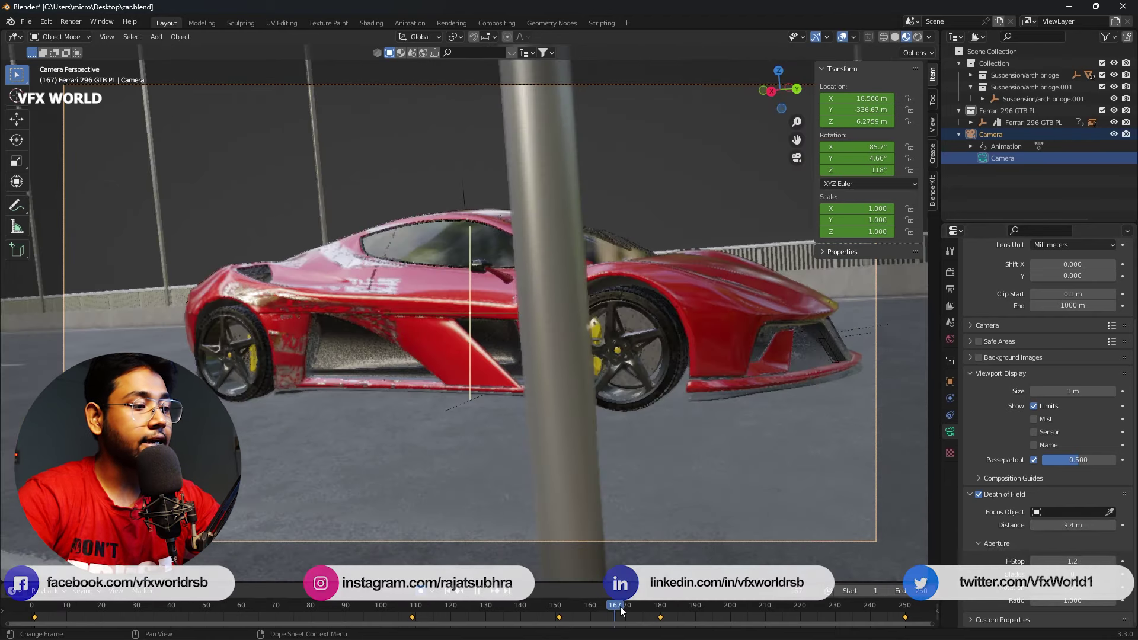
key(space)
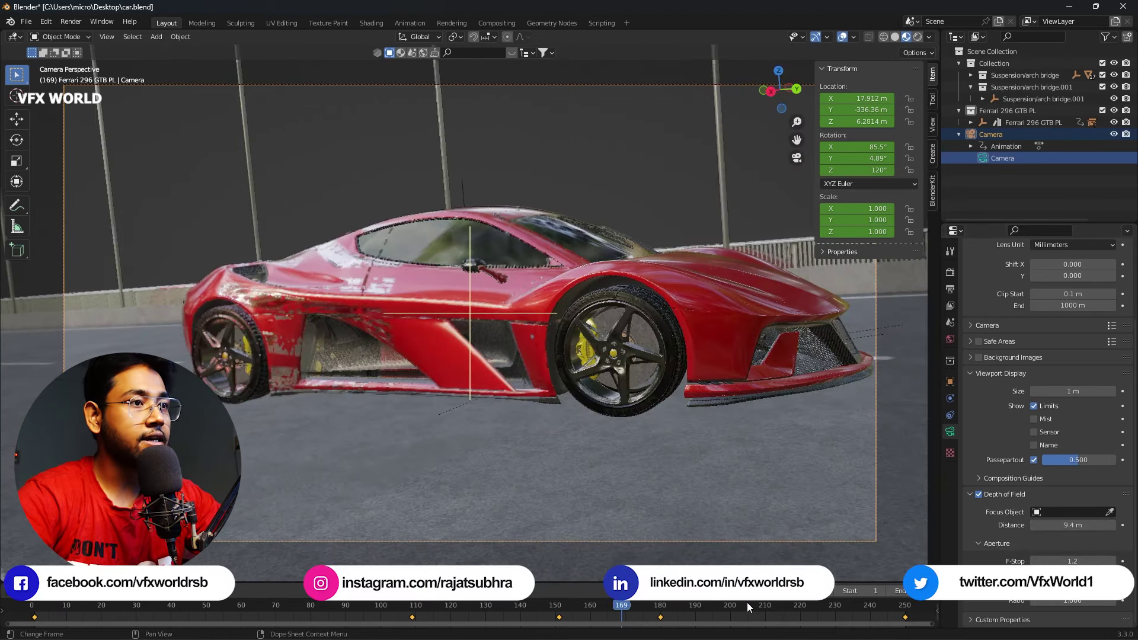
click(747, 603)
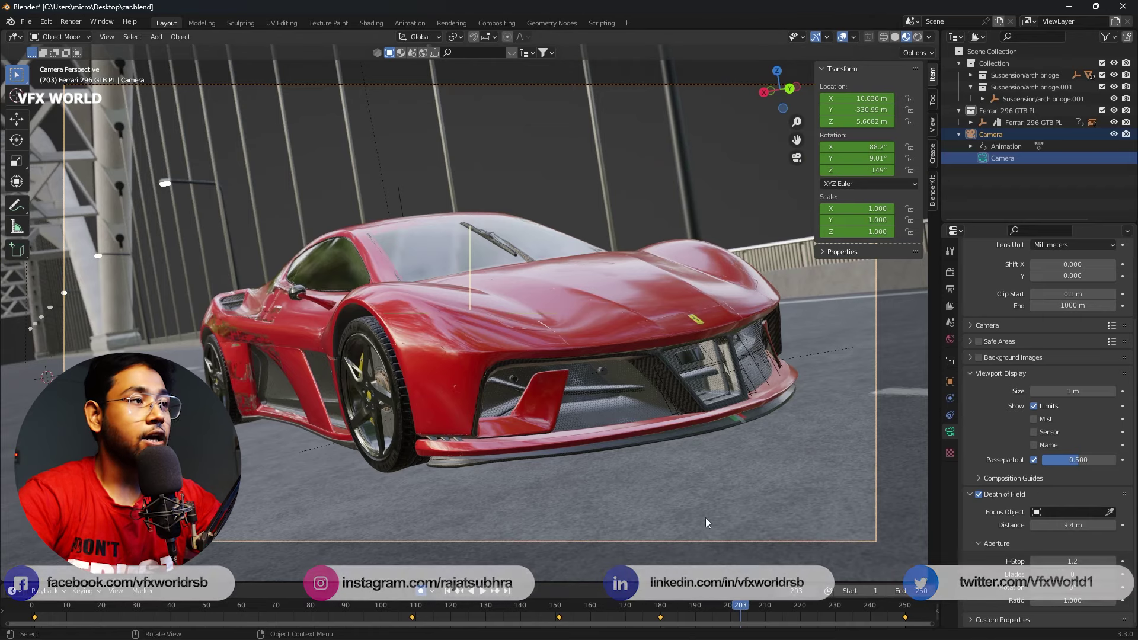
scroll(623, 432, down, 3)
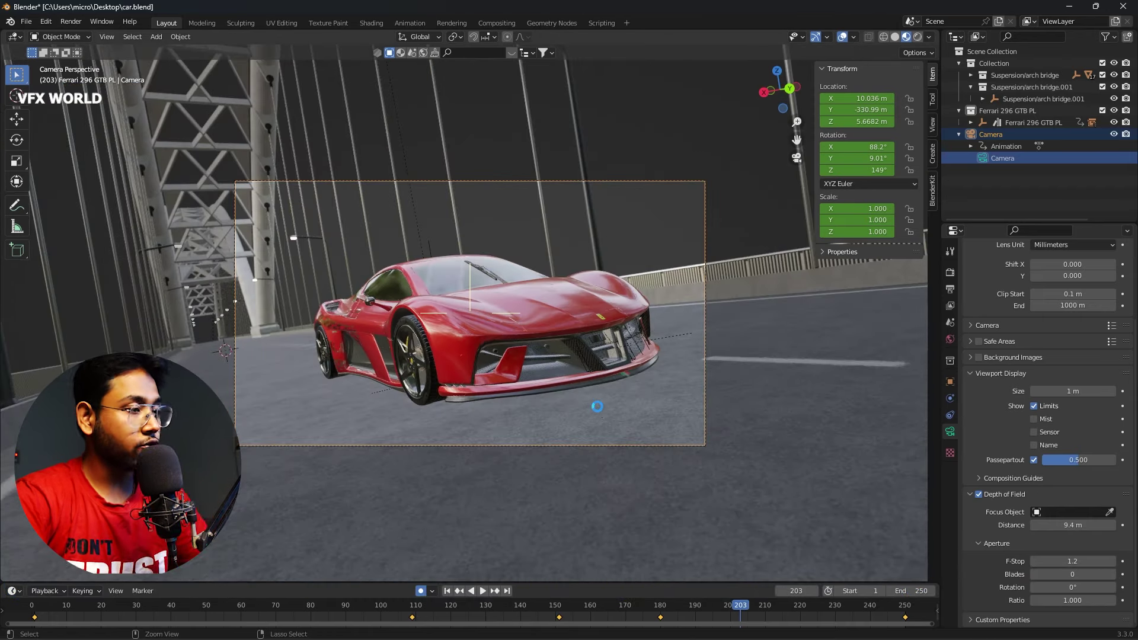
Step: Connect an Environment Texture to the World Color input and browse for its image
click(950, 342)
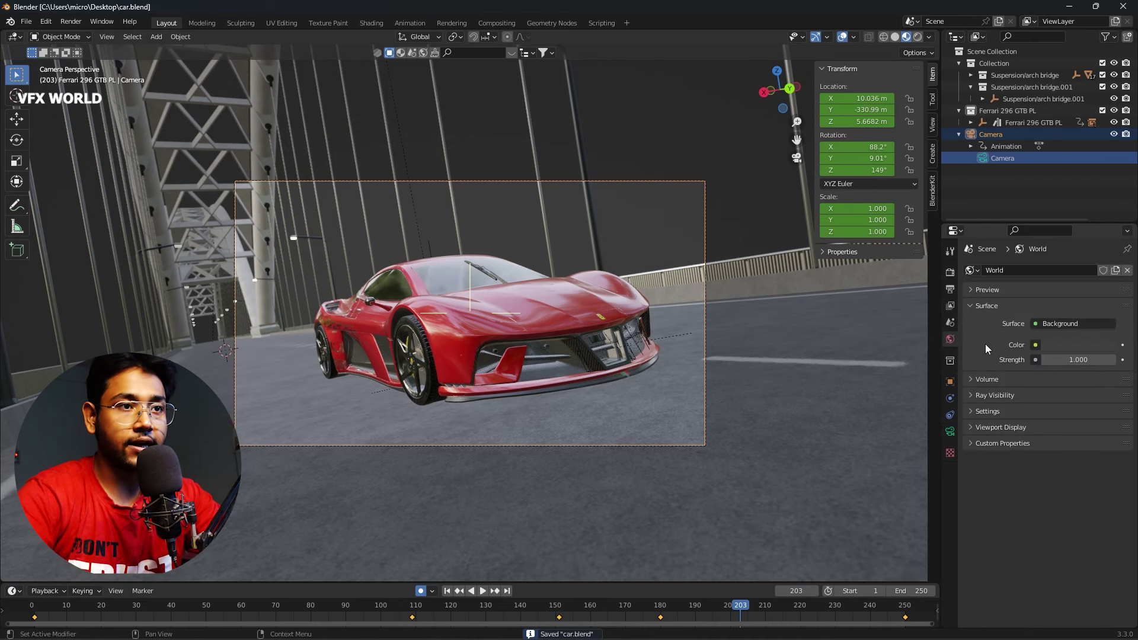
click(1036, 346)
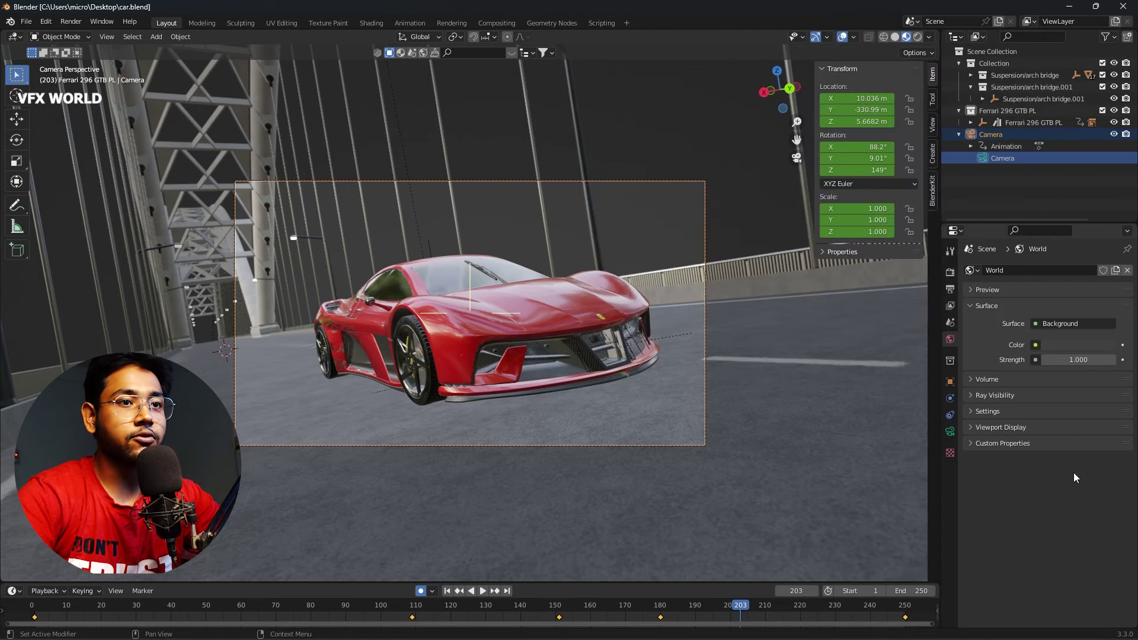
click(1053, 348)
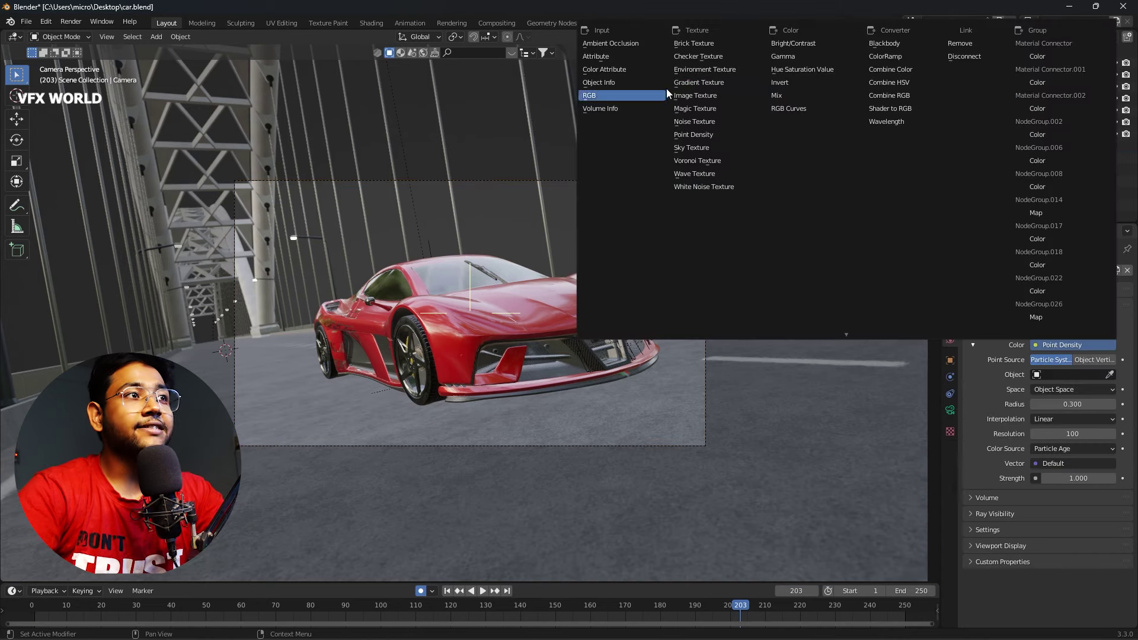
click(702, 69)
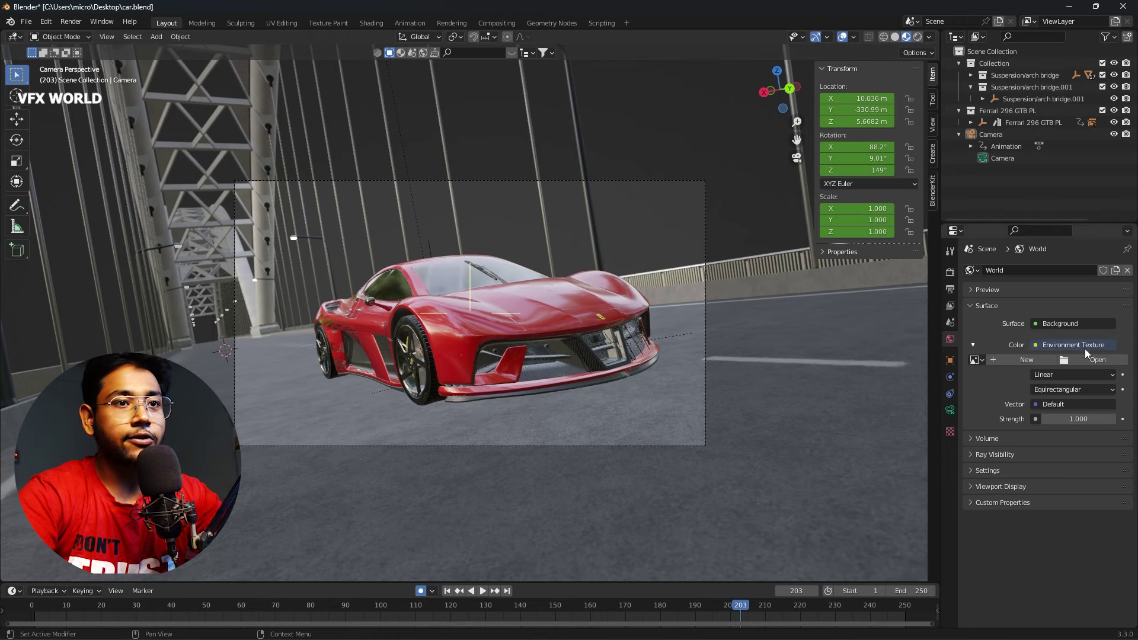
click(1096, 361)
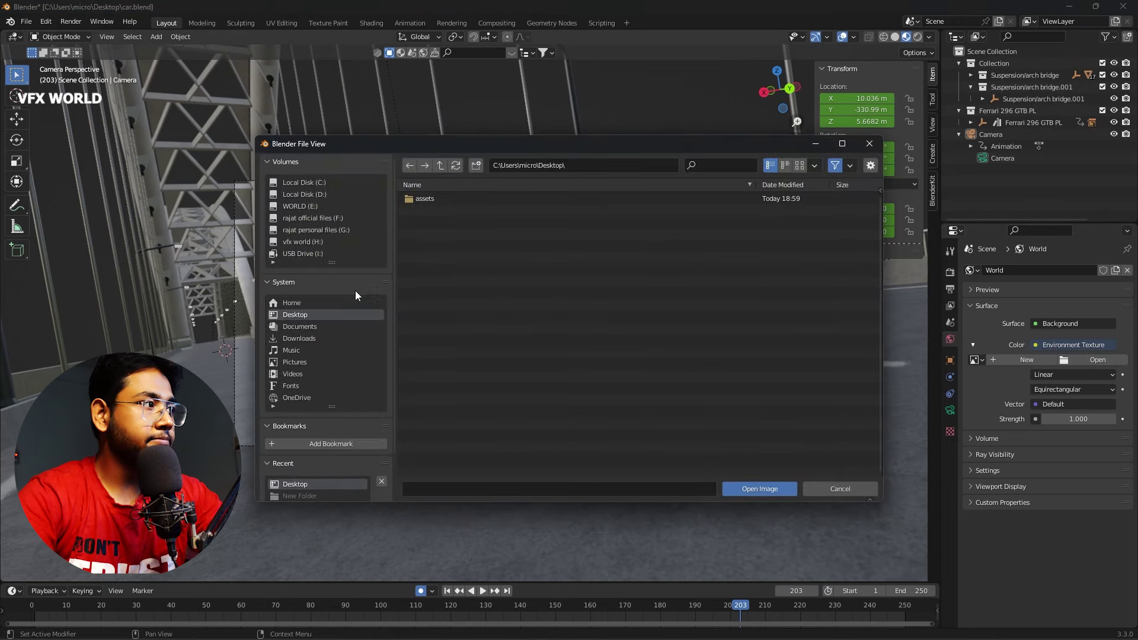
Step: Load the vatican_road_4k HDRI from F: > HDRI > super_2k_hdri as the world image
click(331, 219)
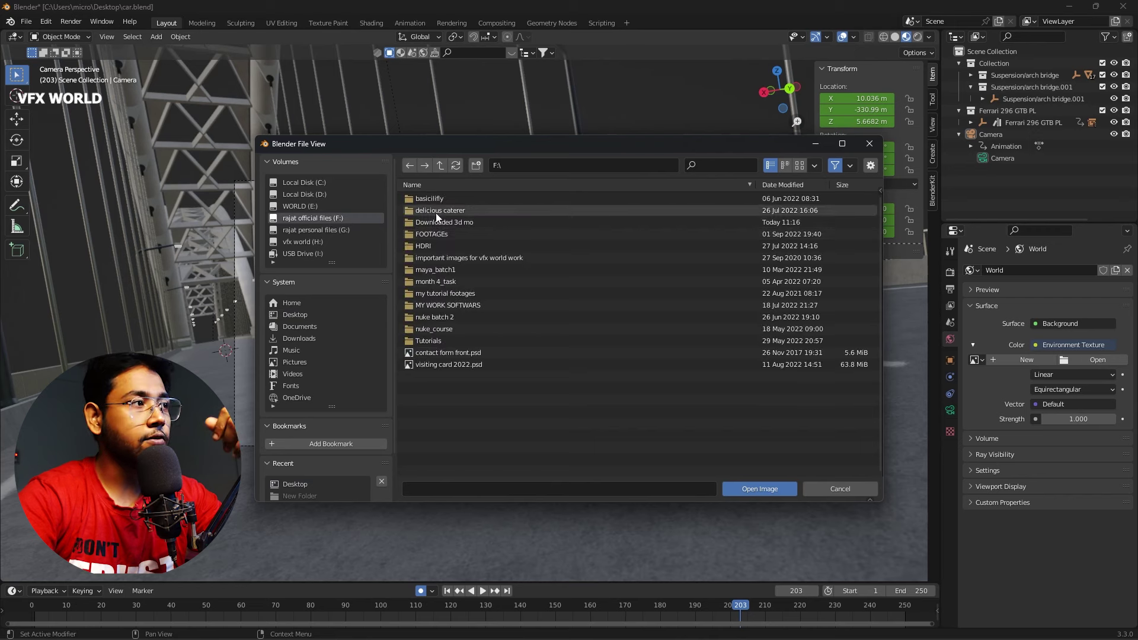
double_click(432, 247)
double_click(446, 235)
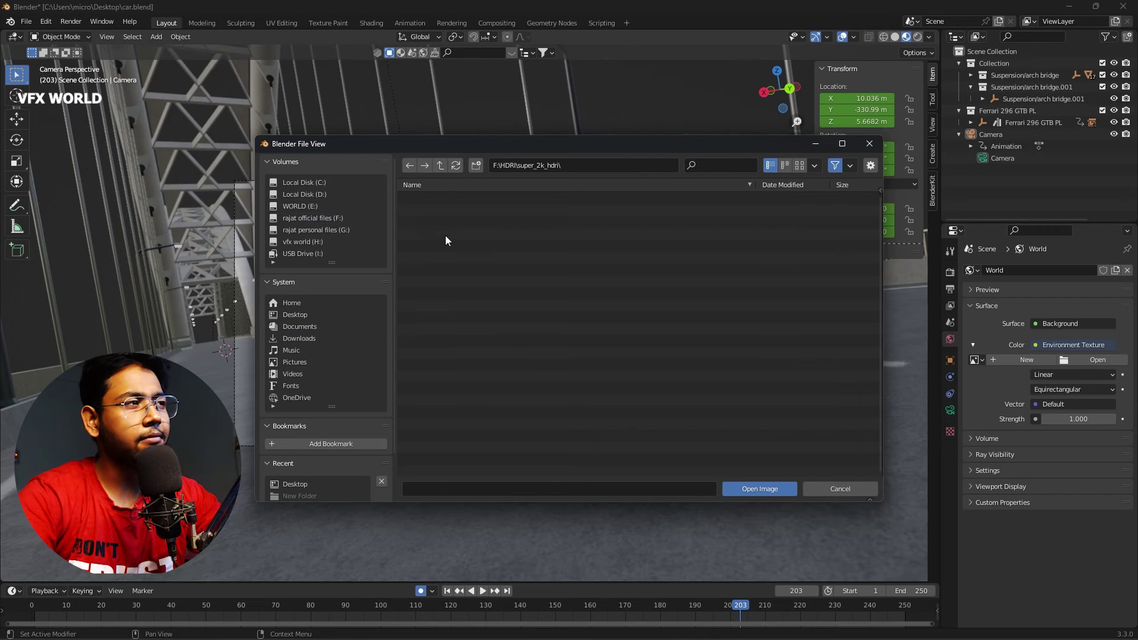
scroll(475, 344, down, 5)
scroll(454, 409, down, 5)
scroll(458, 450, down, 3)
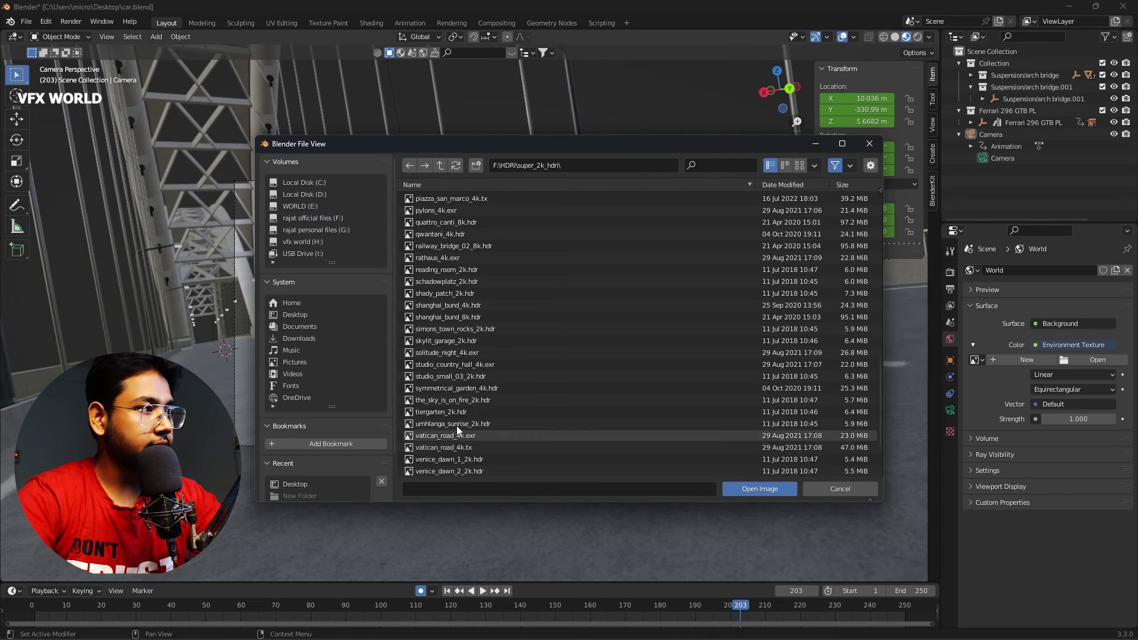
click(460, 365)
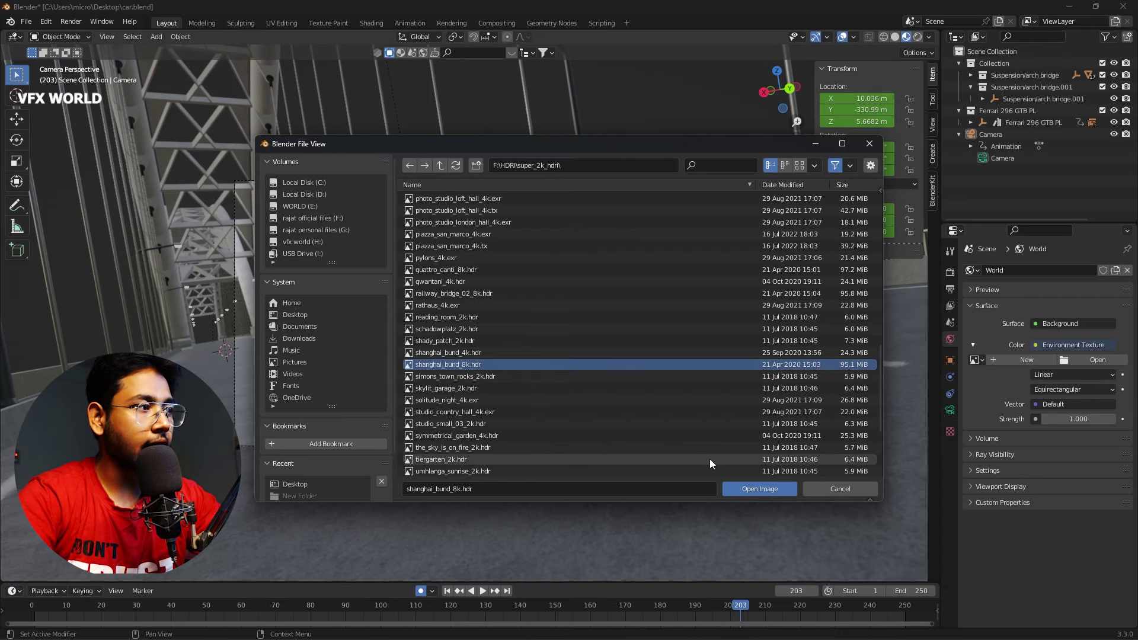
click(753, 485)
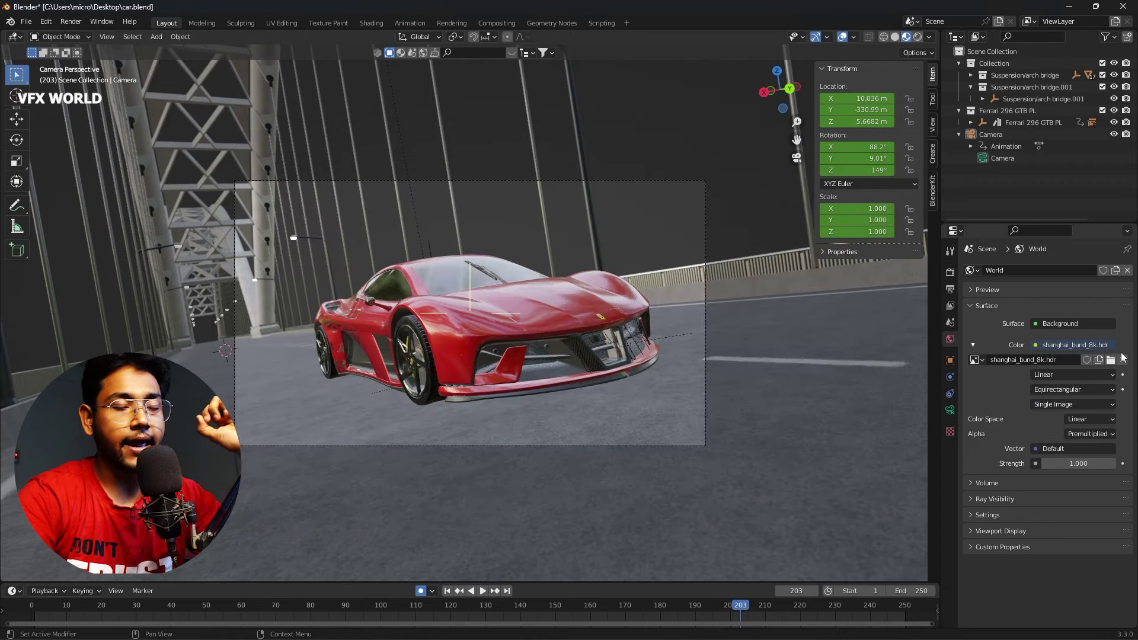
mouse_move(1038, 360)
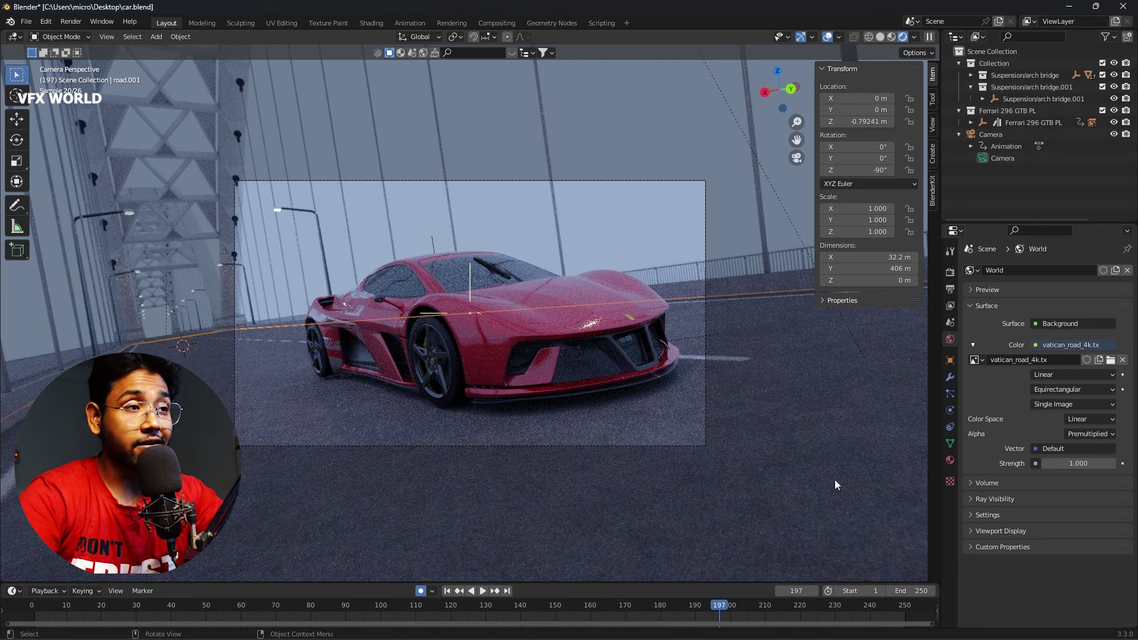
Step: Set the world strength to 0.05 and view the night look at frame 250
click(1078, 463)
key(BackSpace)
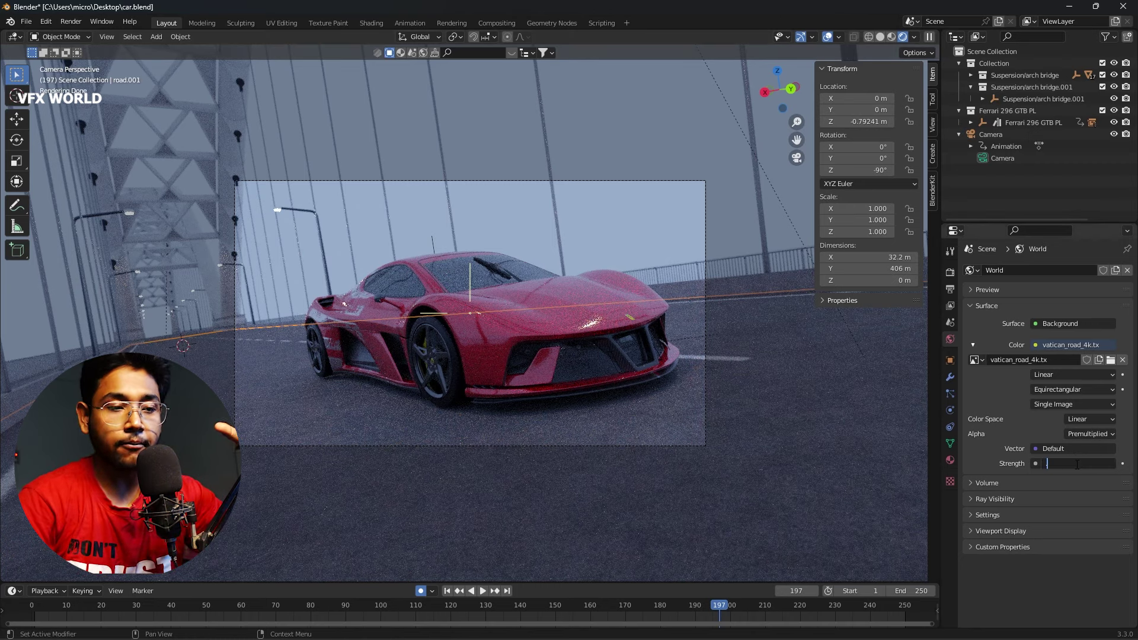
text(.05)
key(Return)
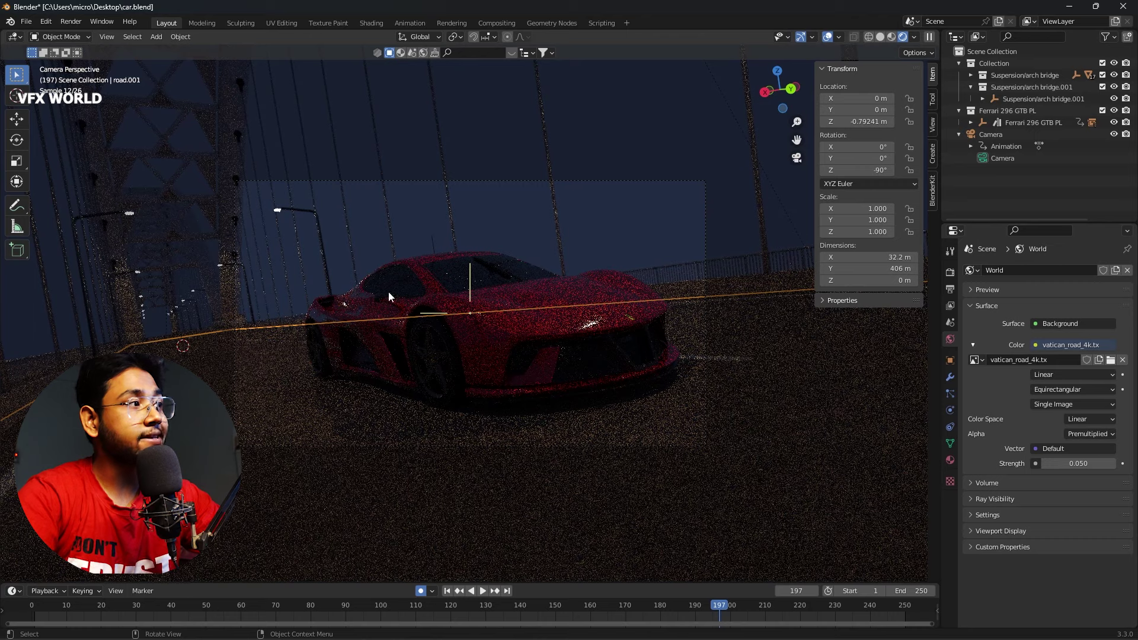
click(508, 591)
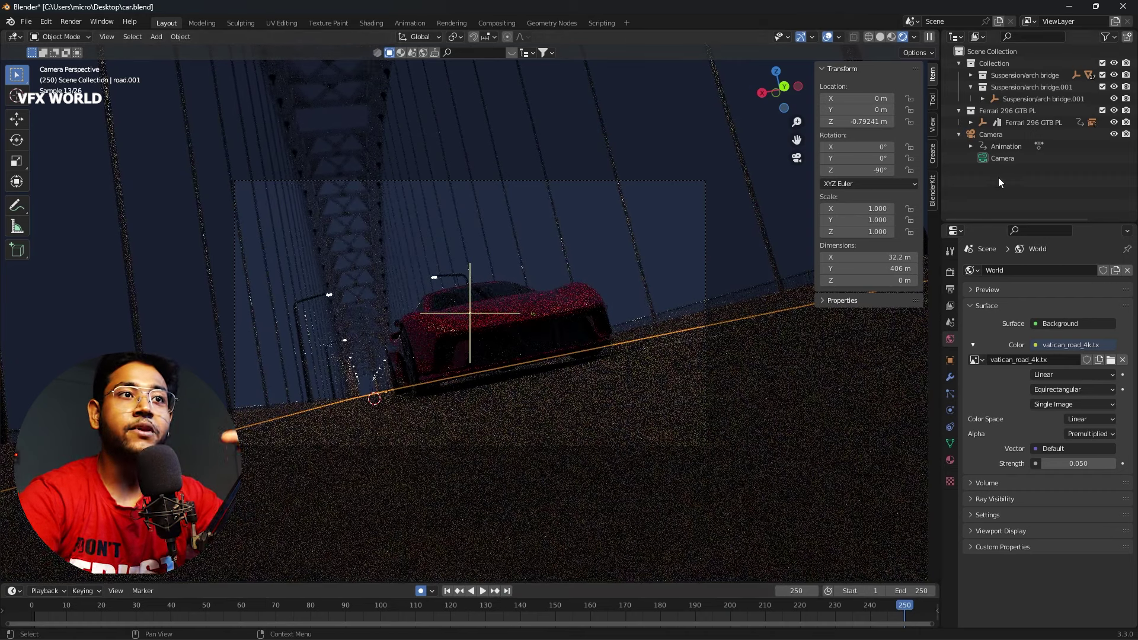
Step: Select the streetlamps object, passing the arch bridge and support beams
click(1002, 101)
scroll(1029, 133, down, 4)
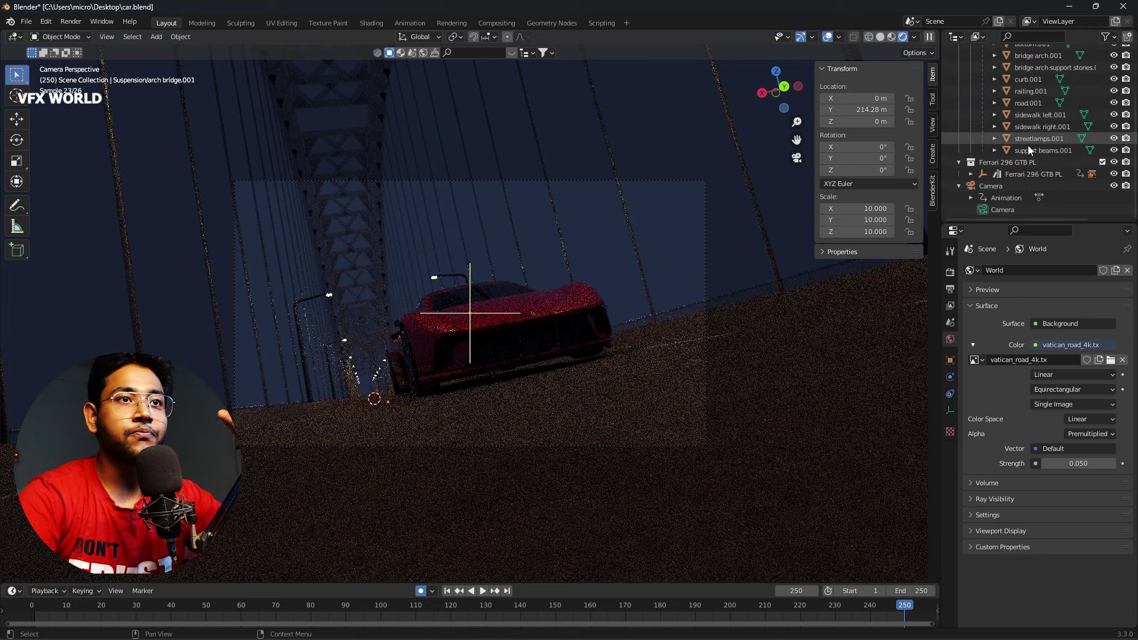
click(1045, 151)
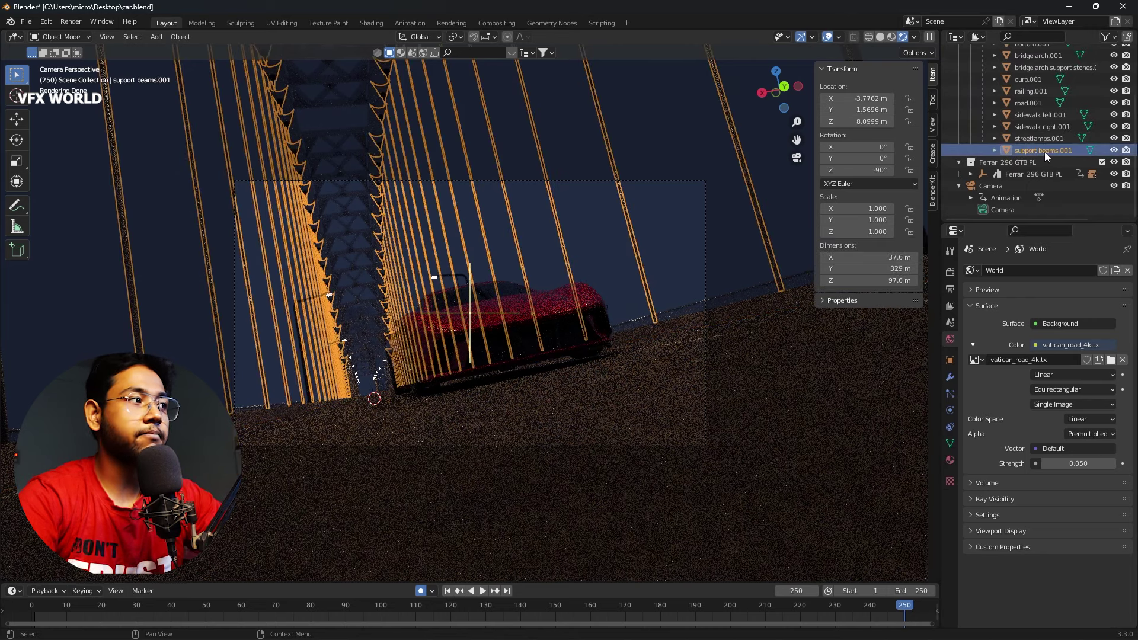
click(1046, 142)
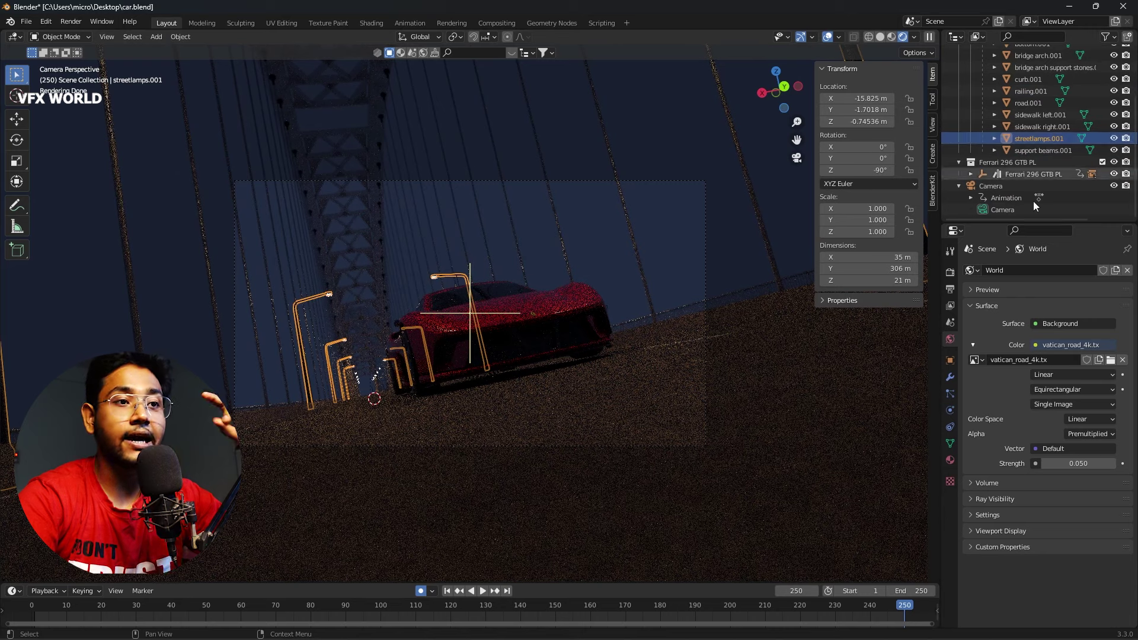
Step: Set the streetlamps' light material emission strength to 10000
click(950, 482)
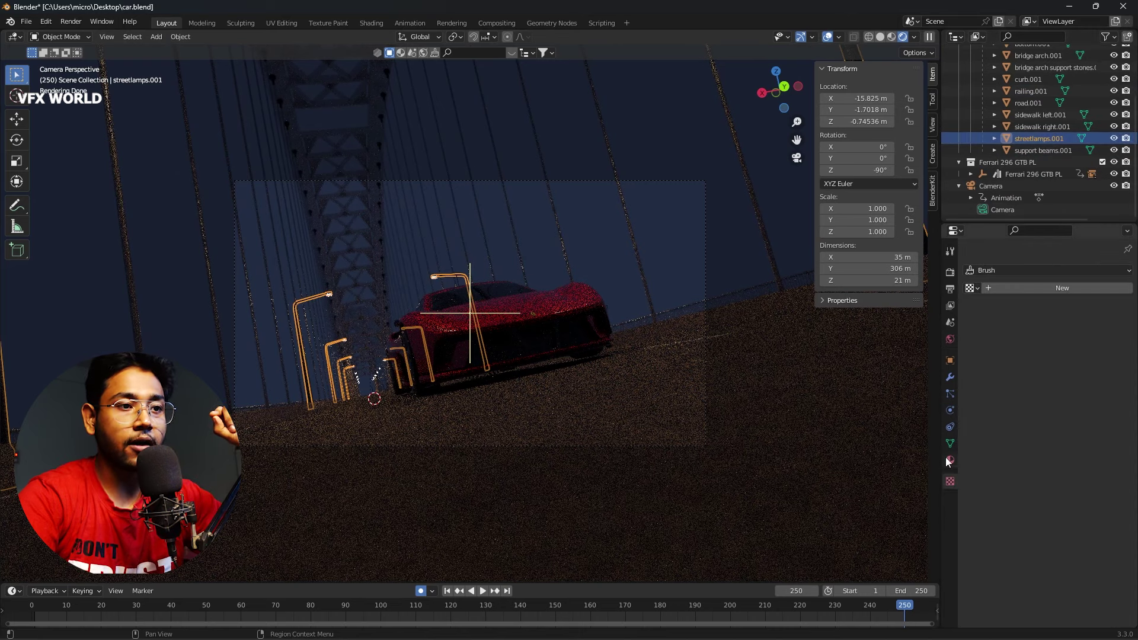
click(950, 460)
click(988, 298)
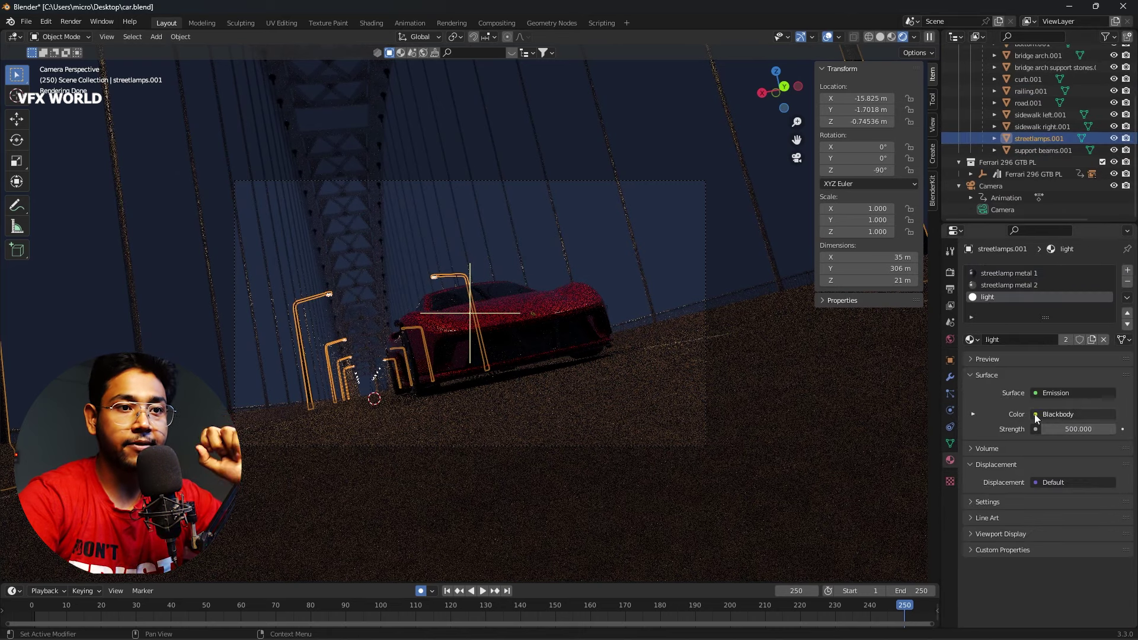
click(1070, 429)
text(10000)
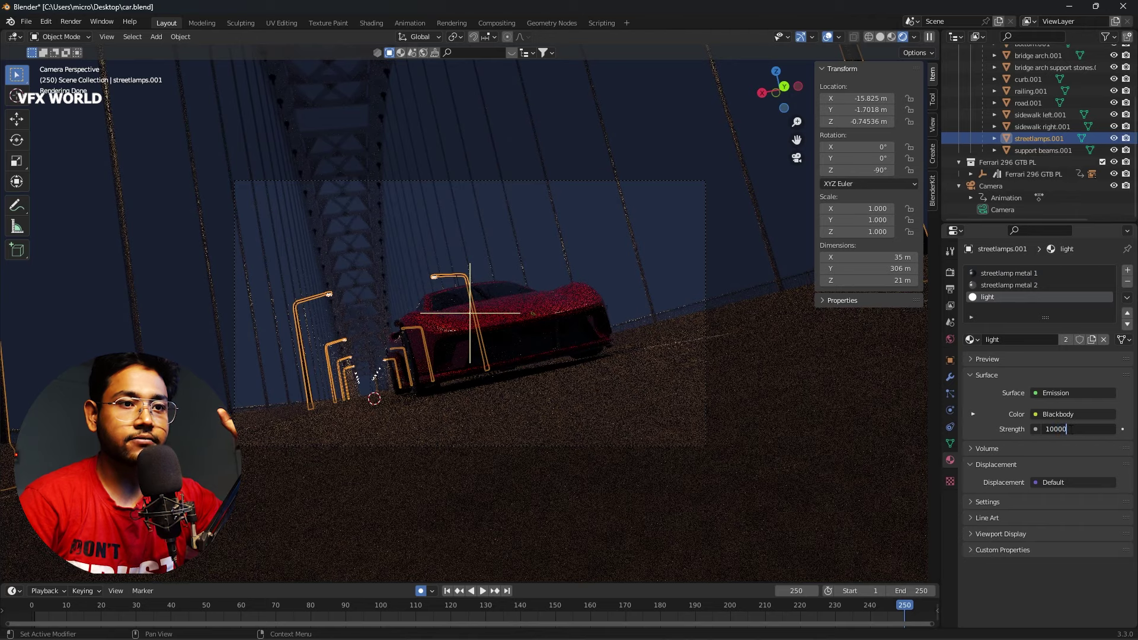
key(Return)
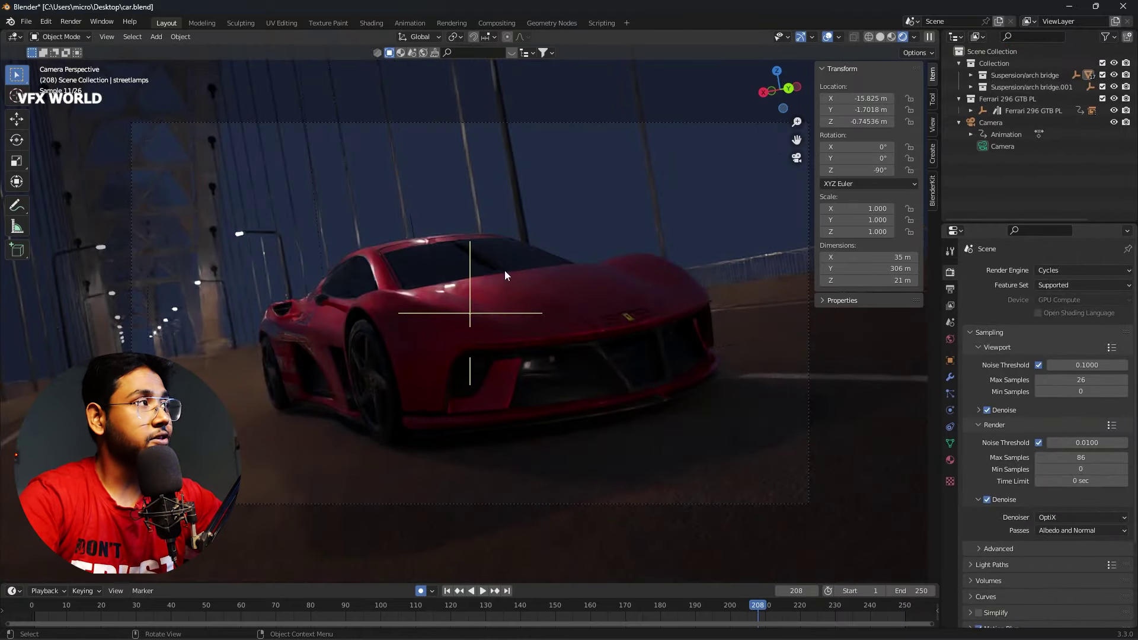
Step: Render frame 208 as a still image, then close the render window
click(72, 22)
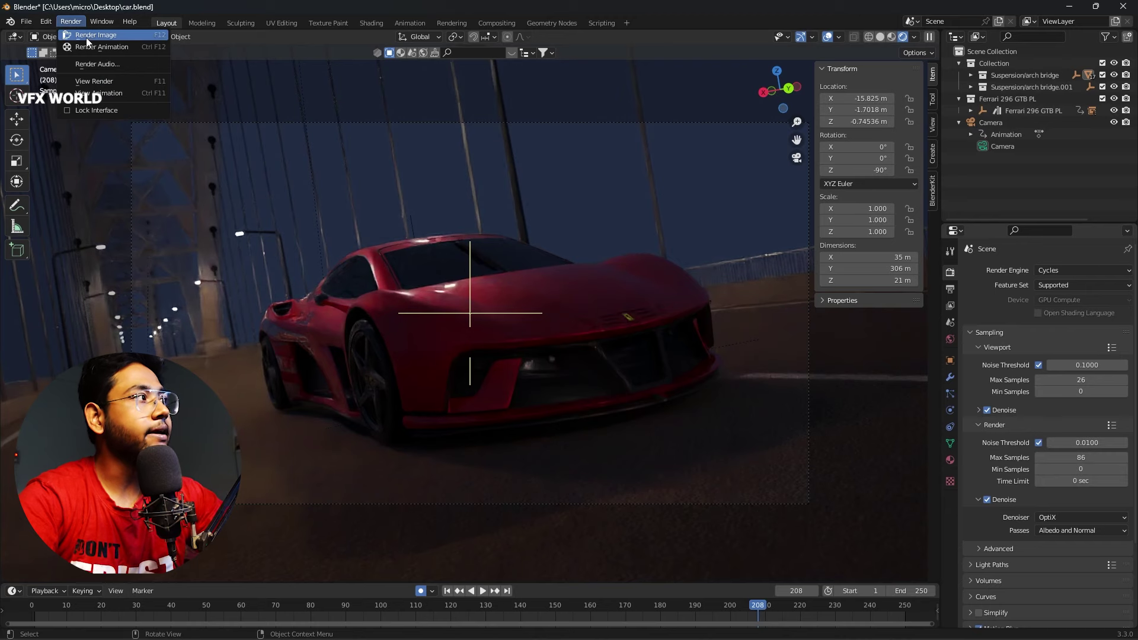
click(86, 38)
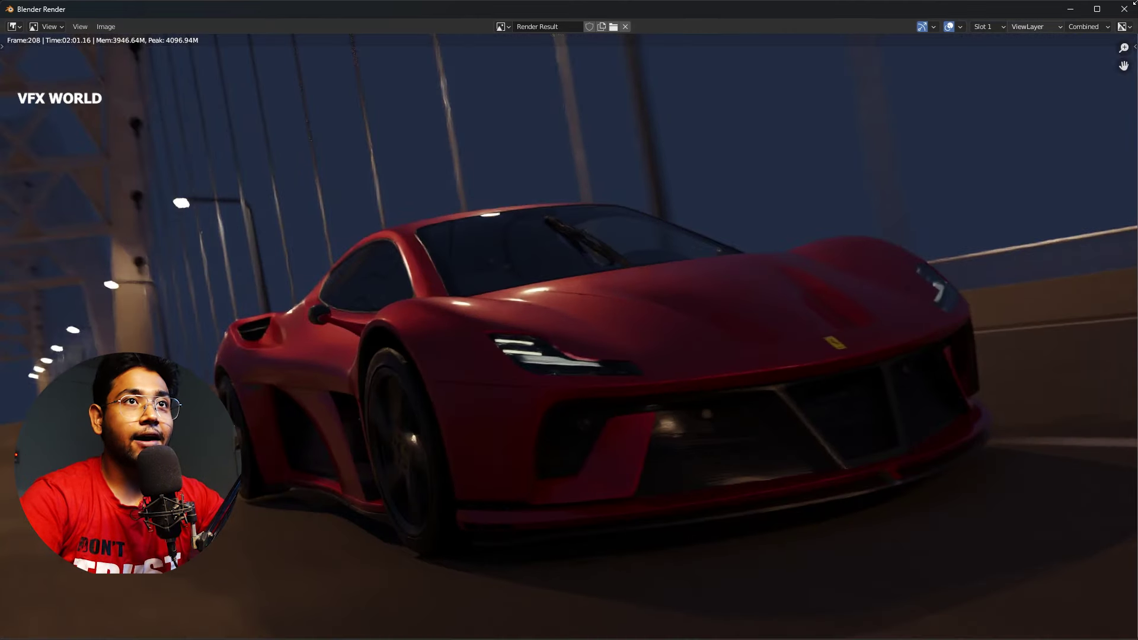
click(1130, 10)
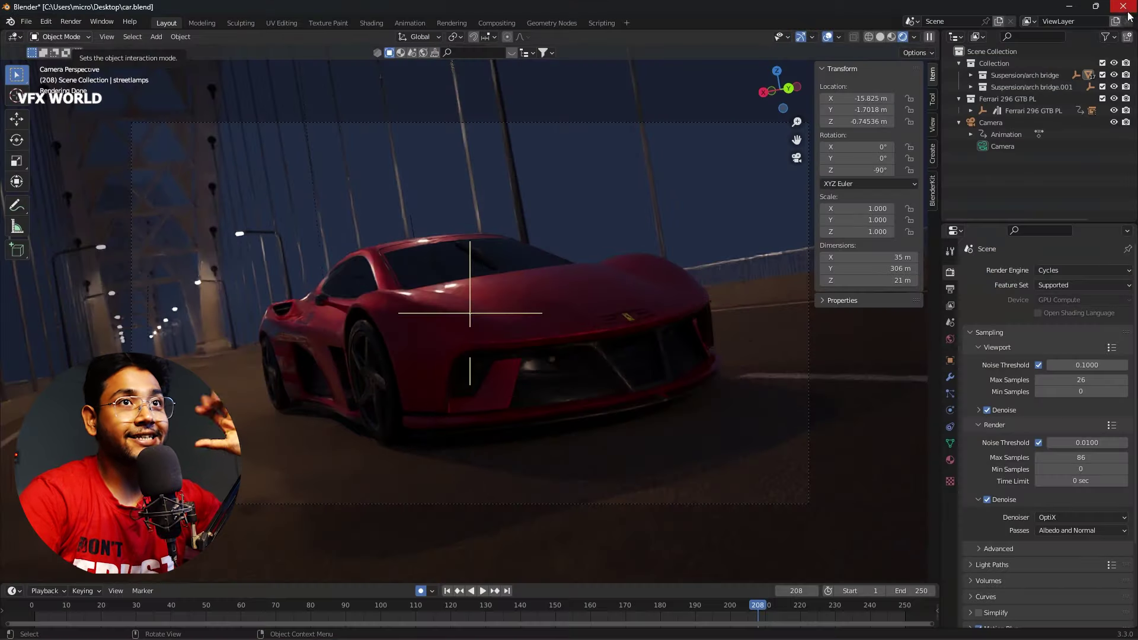
Step: Enable compositing nodes and spread out the Render Layers and Composite nodes
click(506, 26)
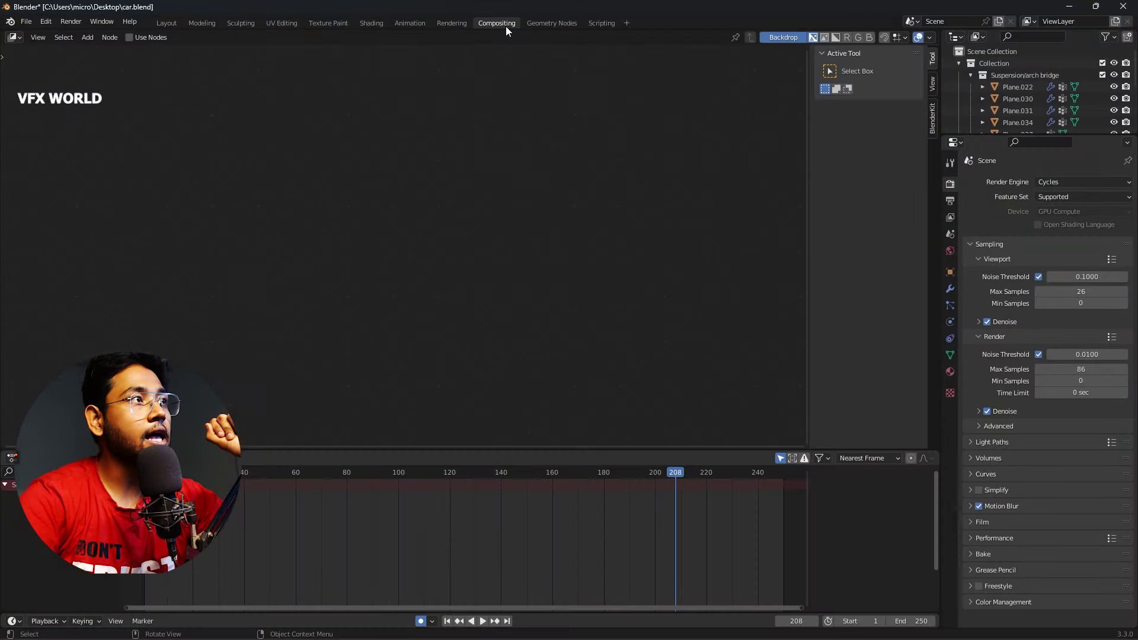
click(129, 37)
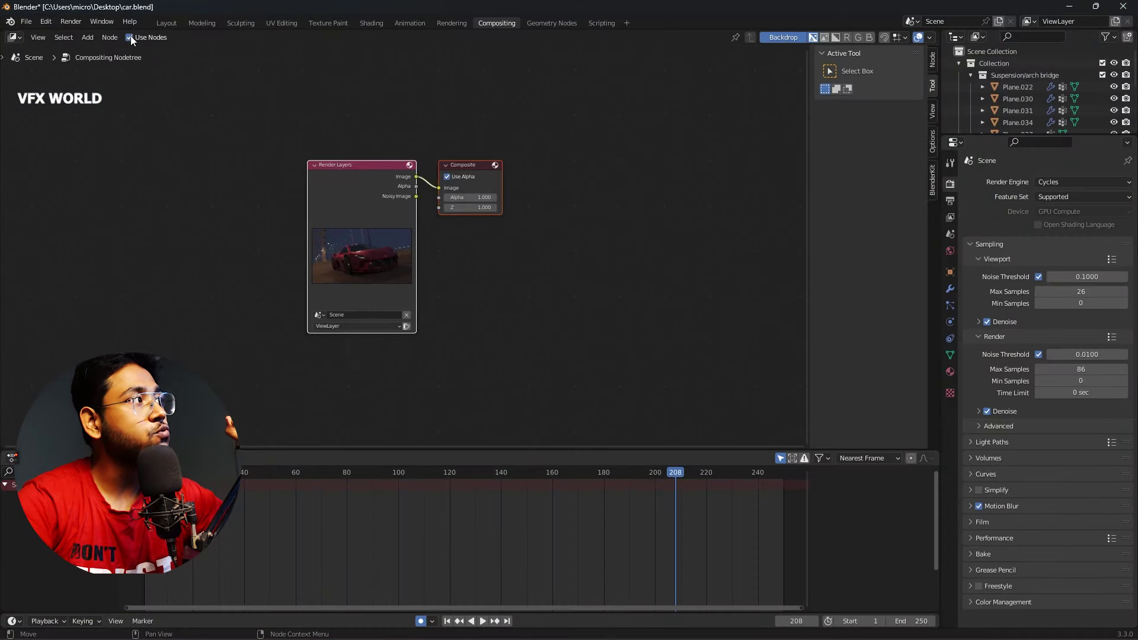
key(Home)
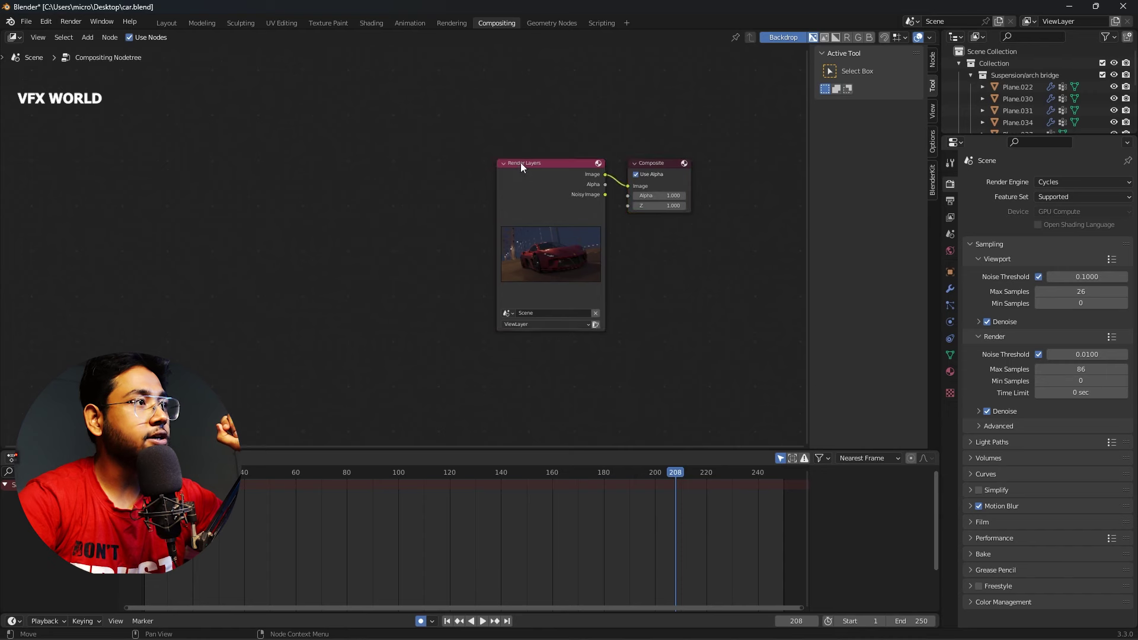
drag(521, 162, 135, 93)
drag(666, 164, 684, 162)
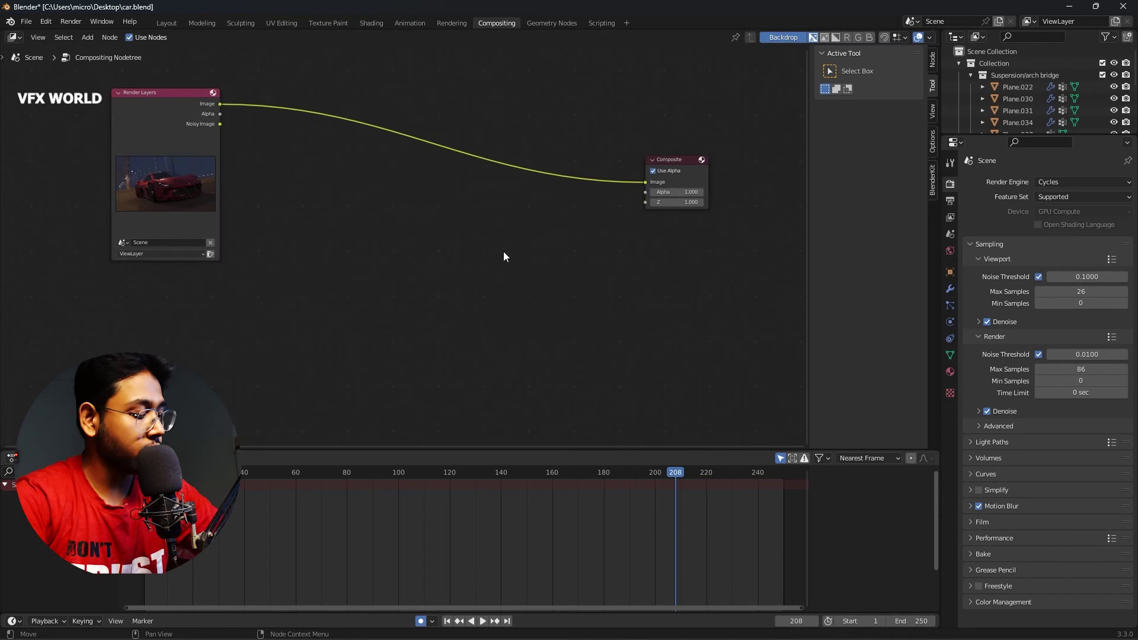
Step: Add a Viewer node below Composite and feed it the Render Layers image
key(shift+a)
click(503, 252)
text(v)
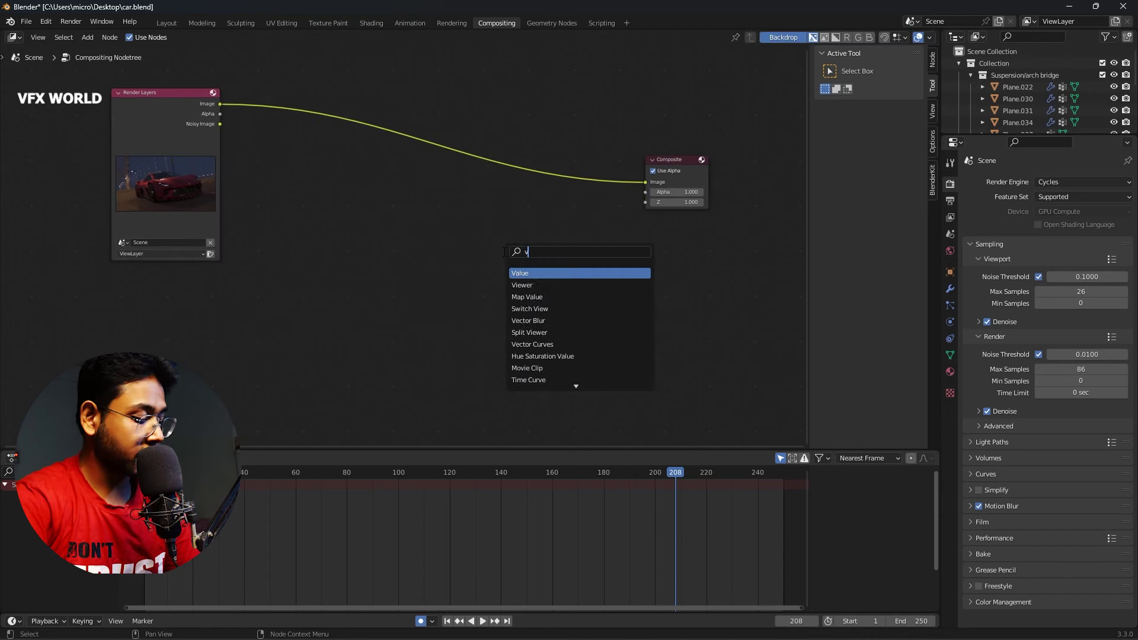
text(iew)
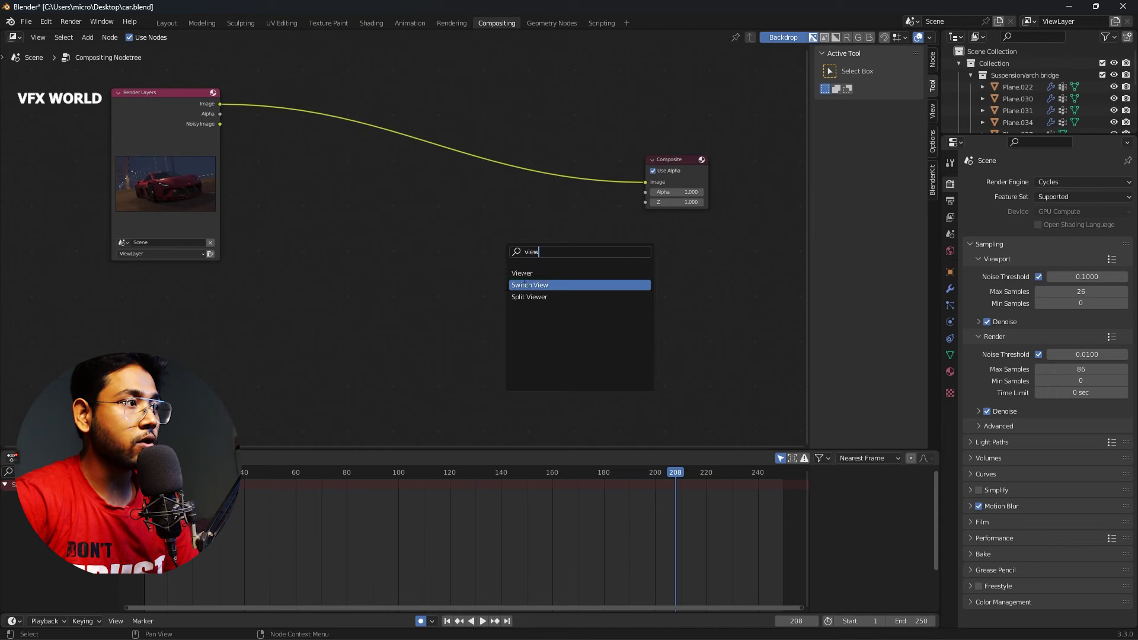
key(Return)
click(680, 275)
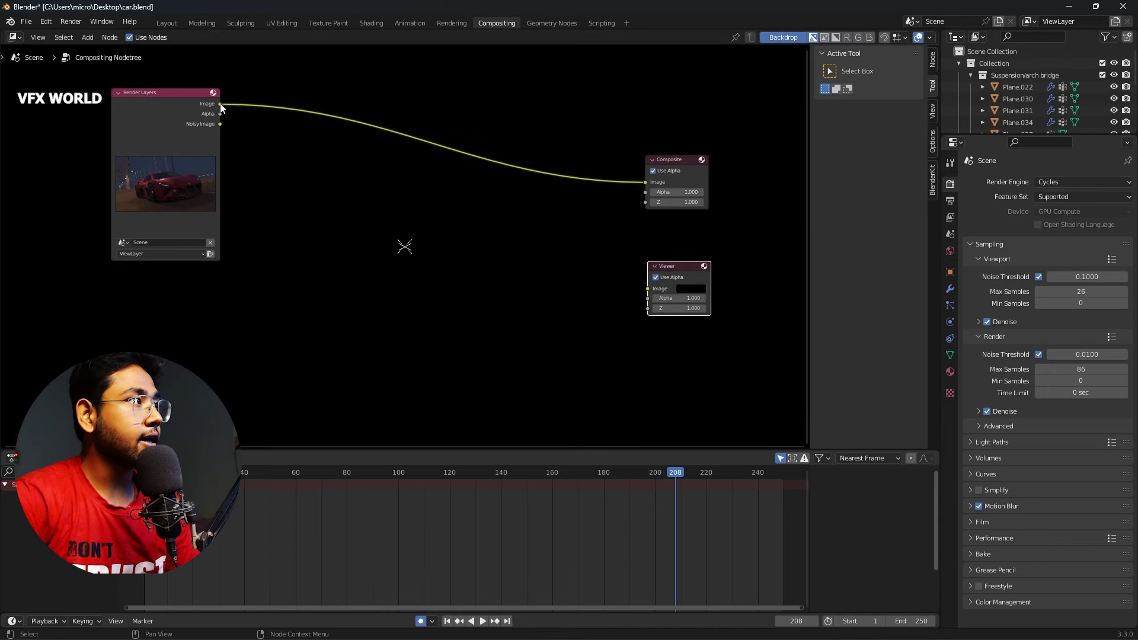
drag(220, 105, 646, 289)
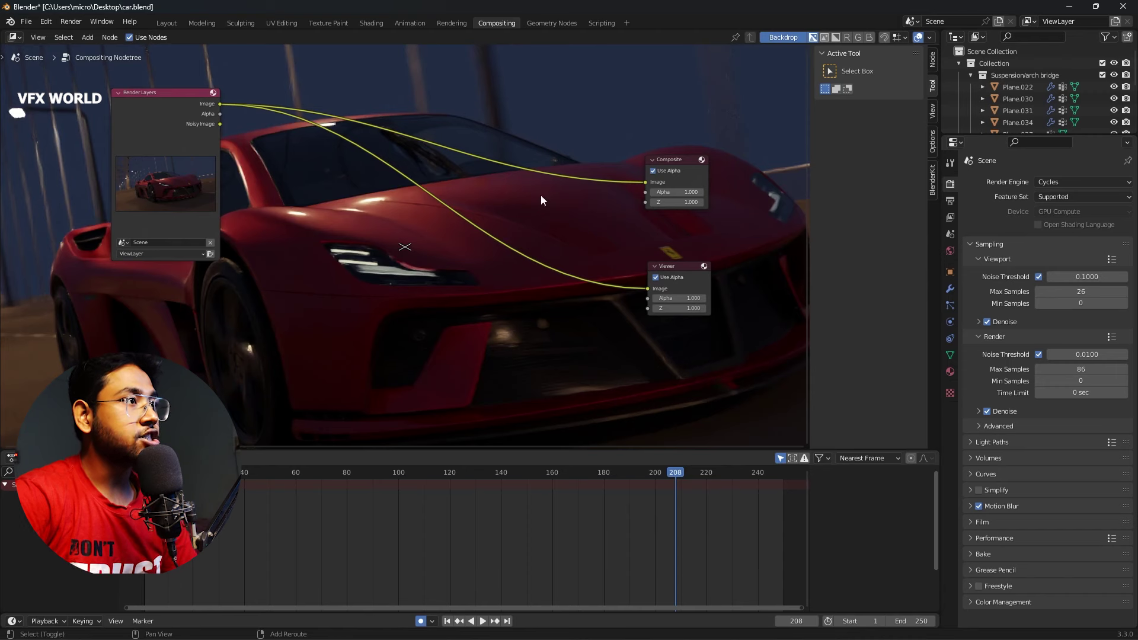
Step: Add a reroute joining the two image links, go to frame 178, and nudge the Viewer node
shift+right_drag(478, 322, 479, 319)
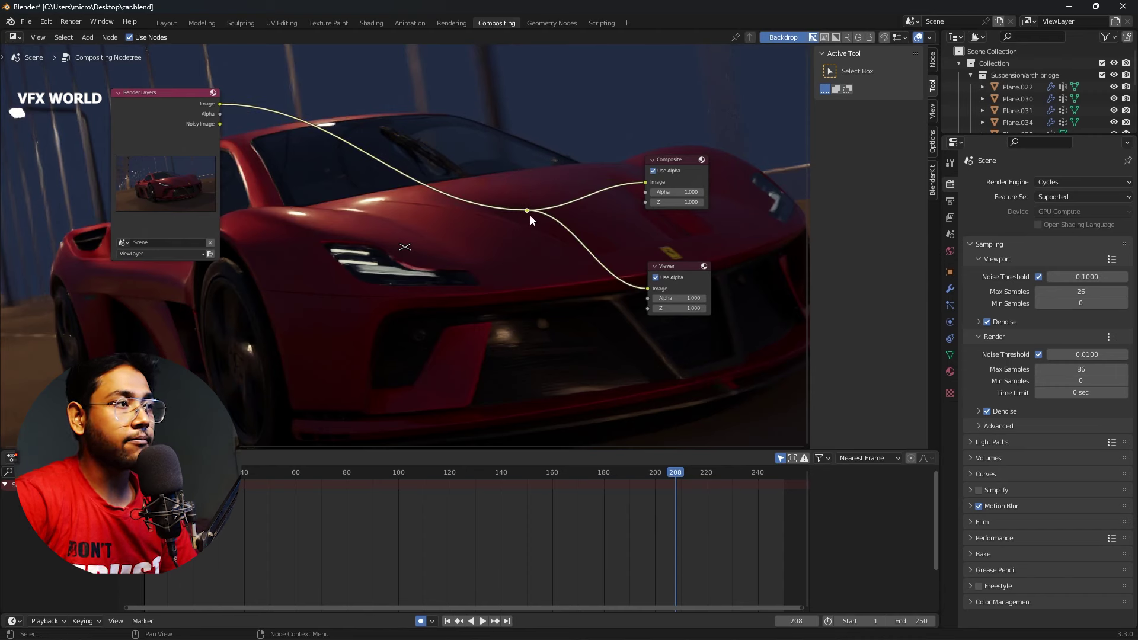
scroll(393, 316, down, 1)
scroll(393, 316, up, 2)
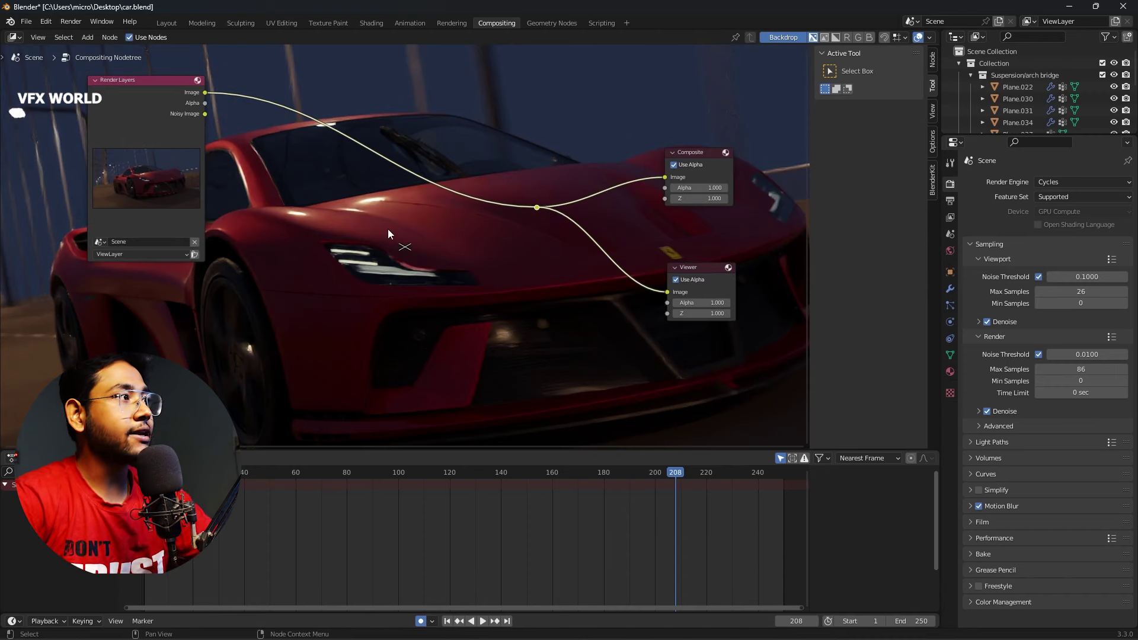
click(600, 472)
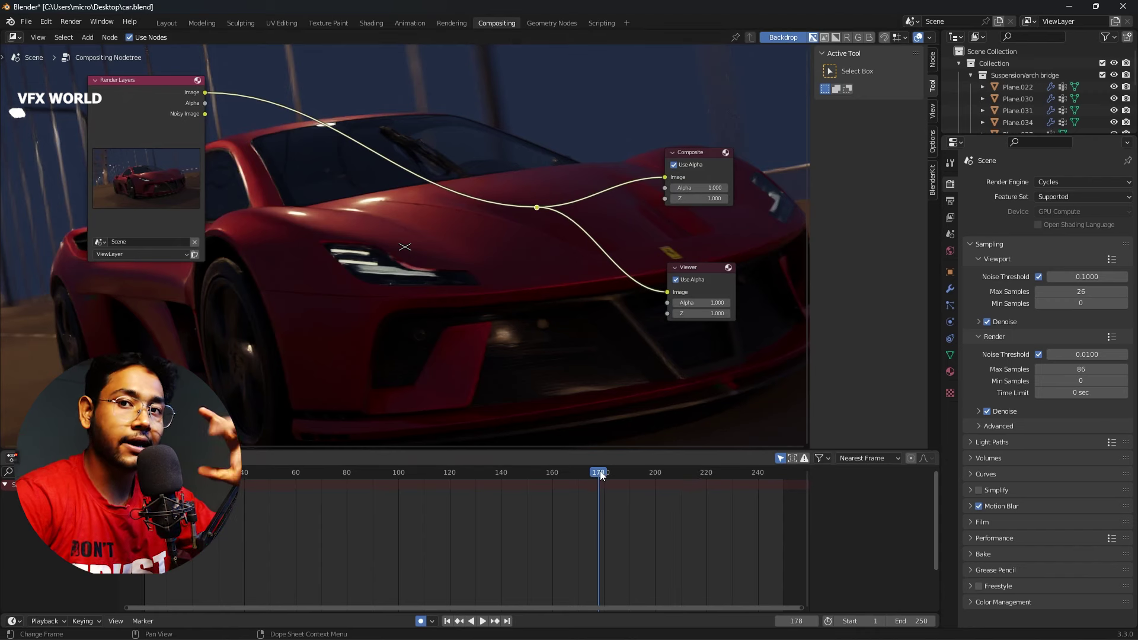
drag(699, 267, 703, 270)
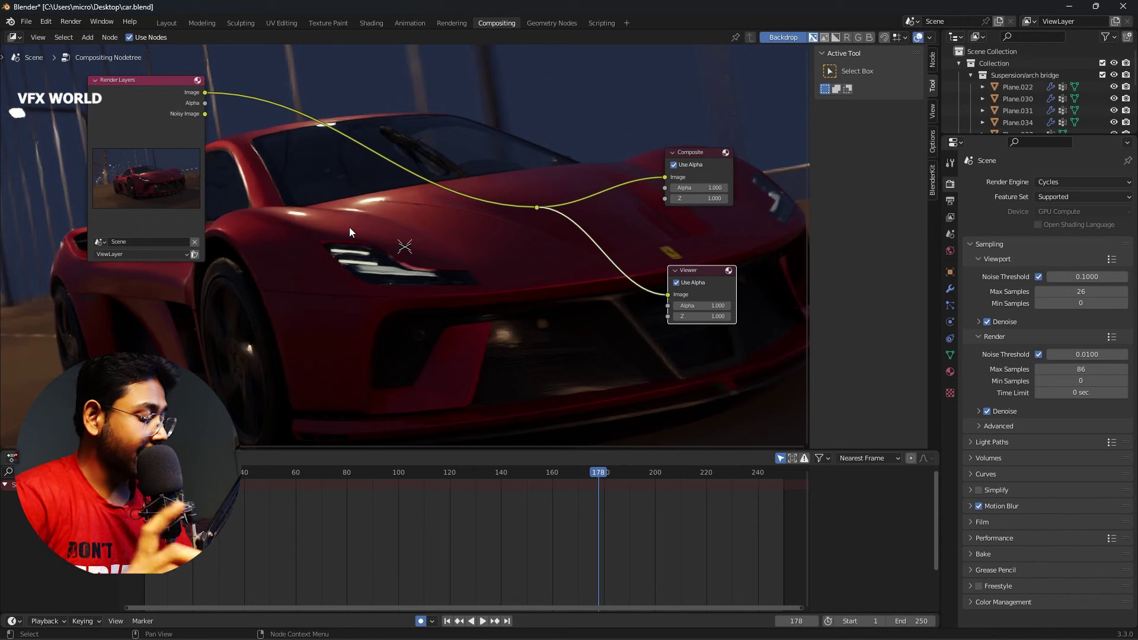
key(shift+a)
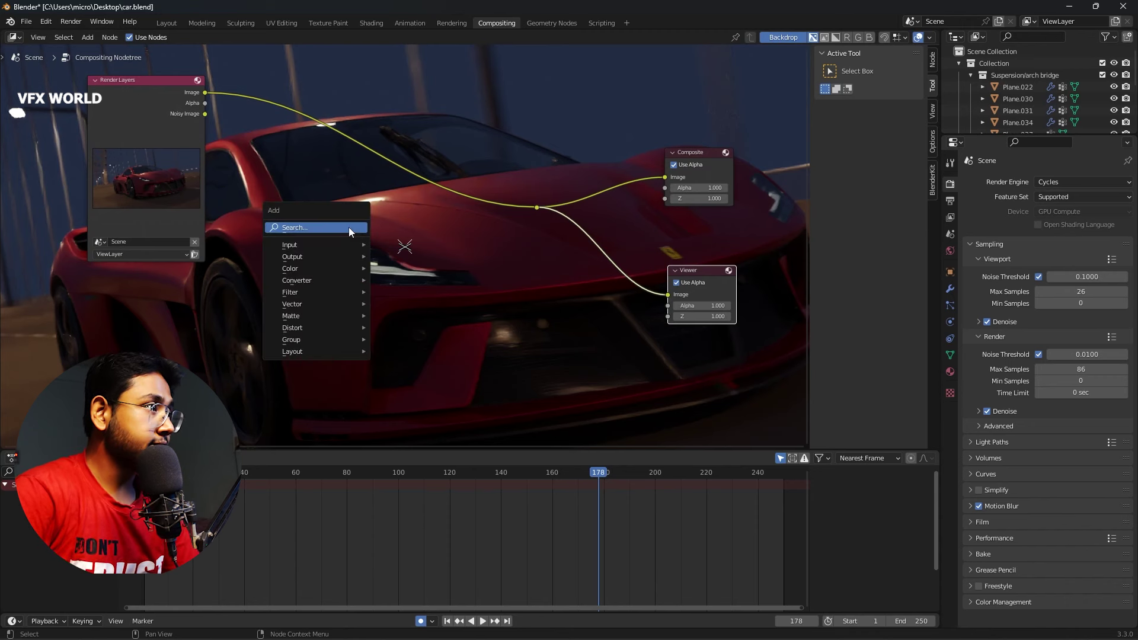
Step: Add a Glare node and insert it into the image link after Render Layers
click(348, 226)
text(gr)
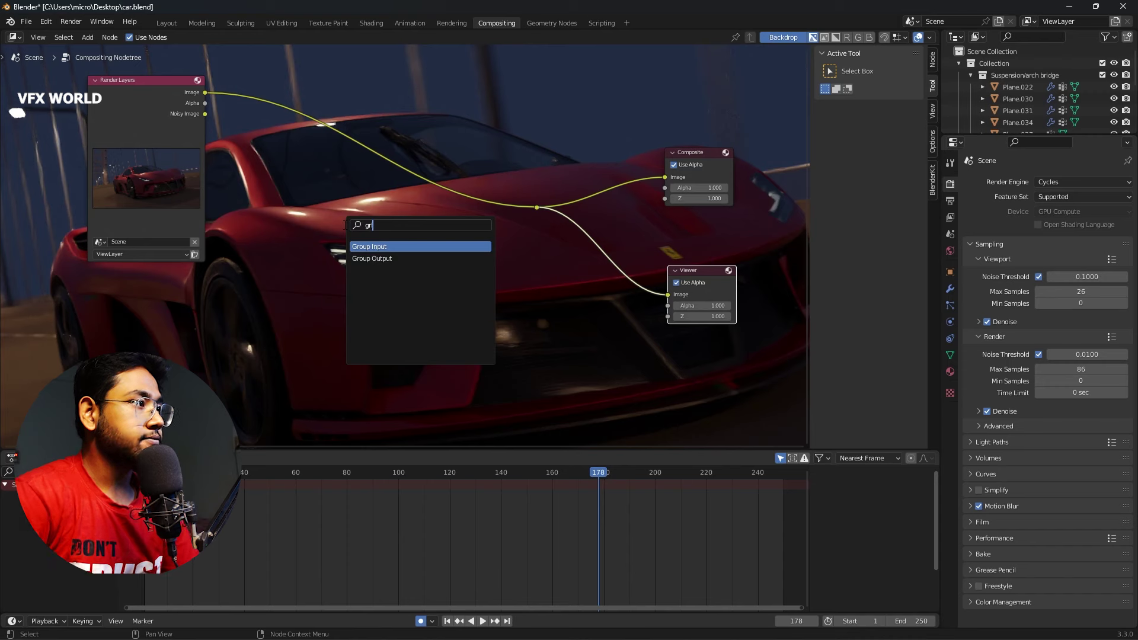
key(BackSpace)
text(l)
key(Return)
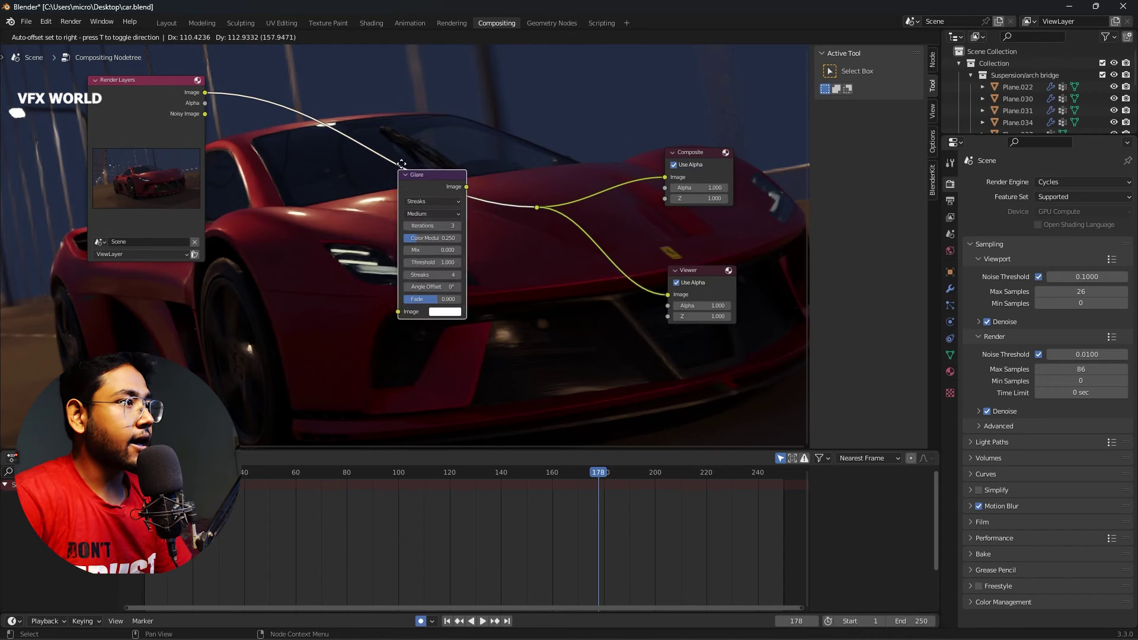
click(400, 165)
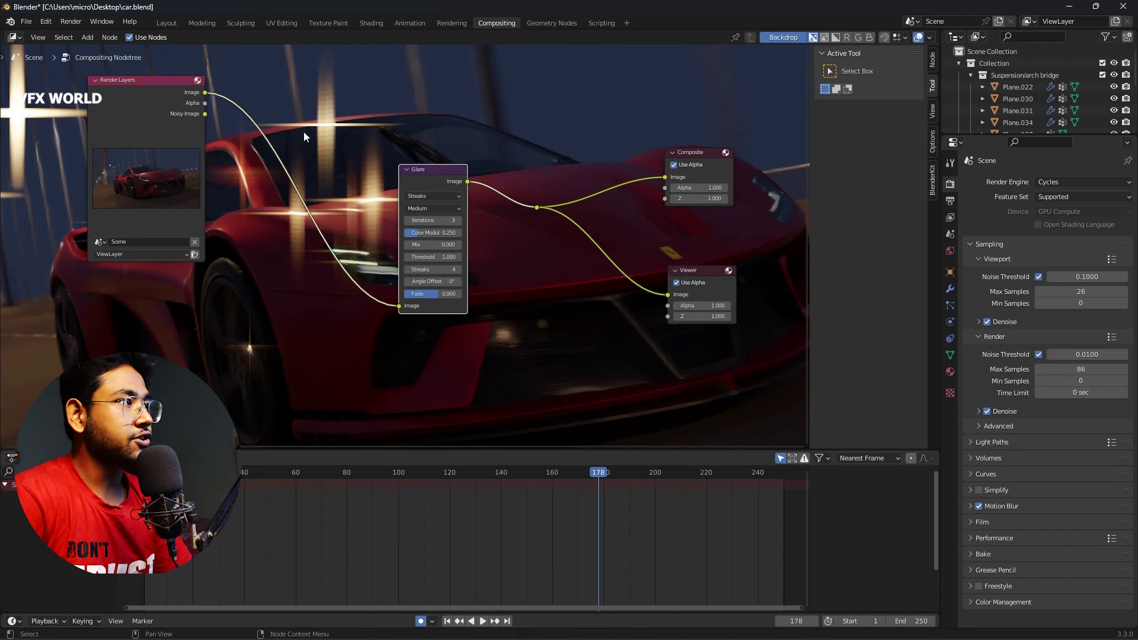
Step: Set the Glare node to 2 iterations and 2 streaks
click(438, 223)
text(1)
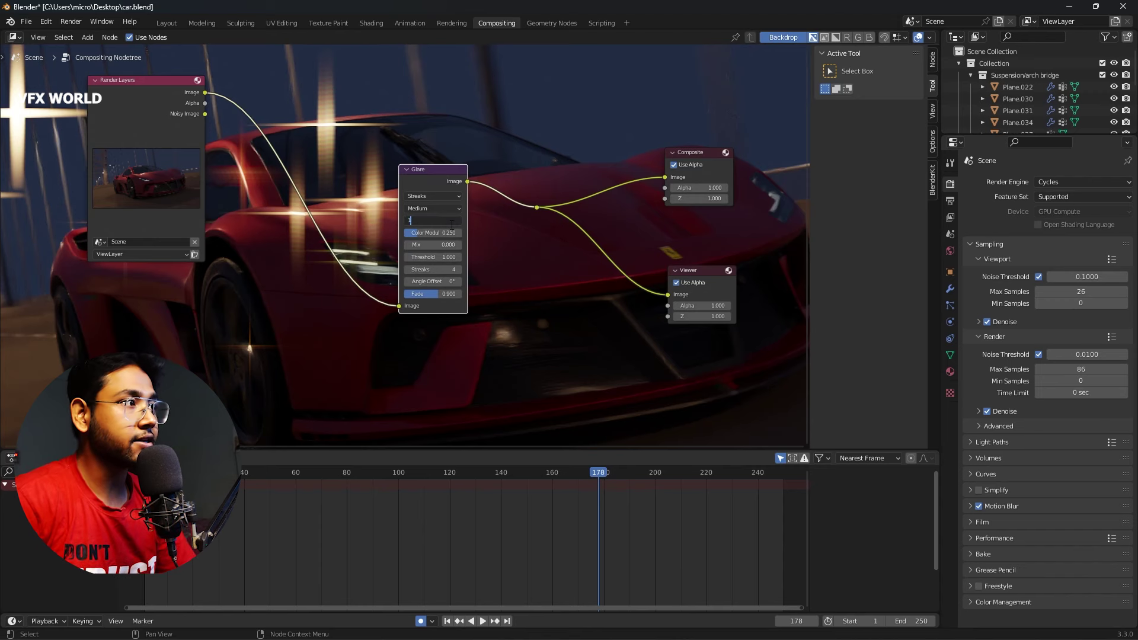
key(Return)
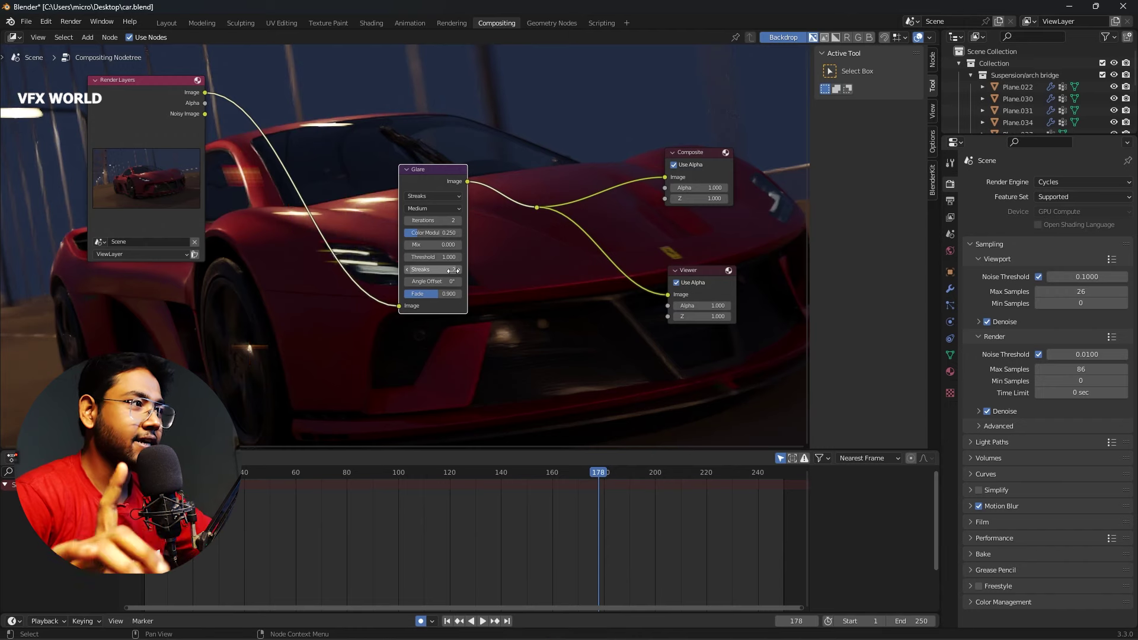
scroll(535, 268, down, 1)
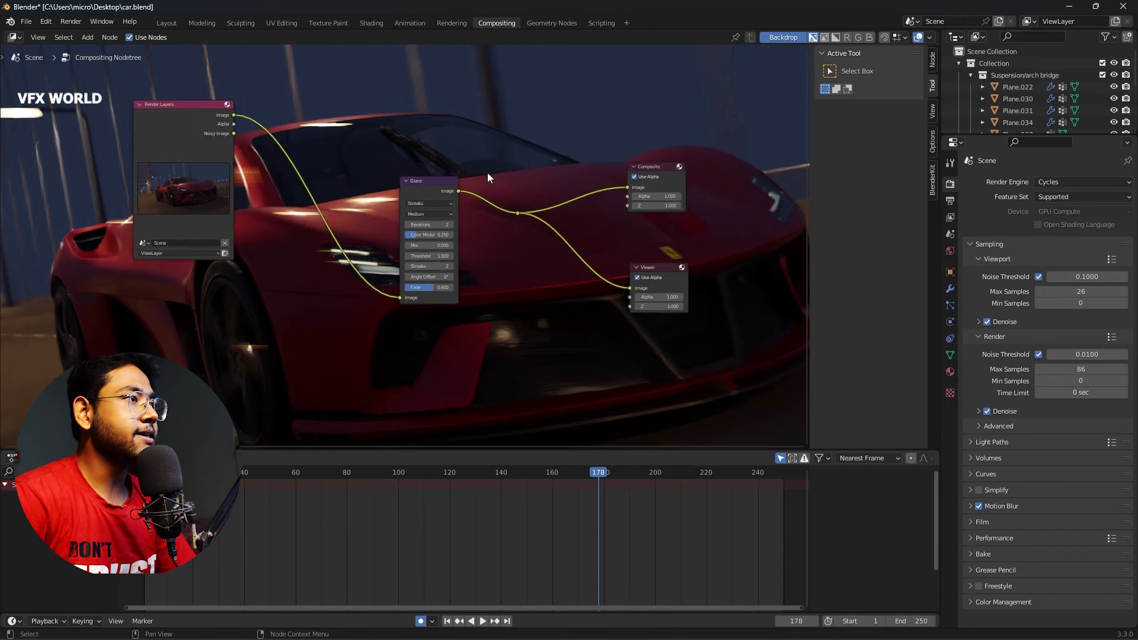
scroll(488, 173, up, 1)
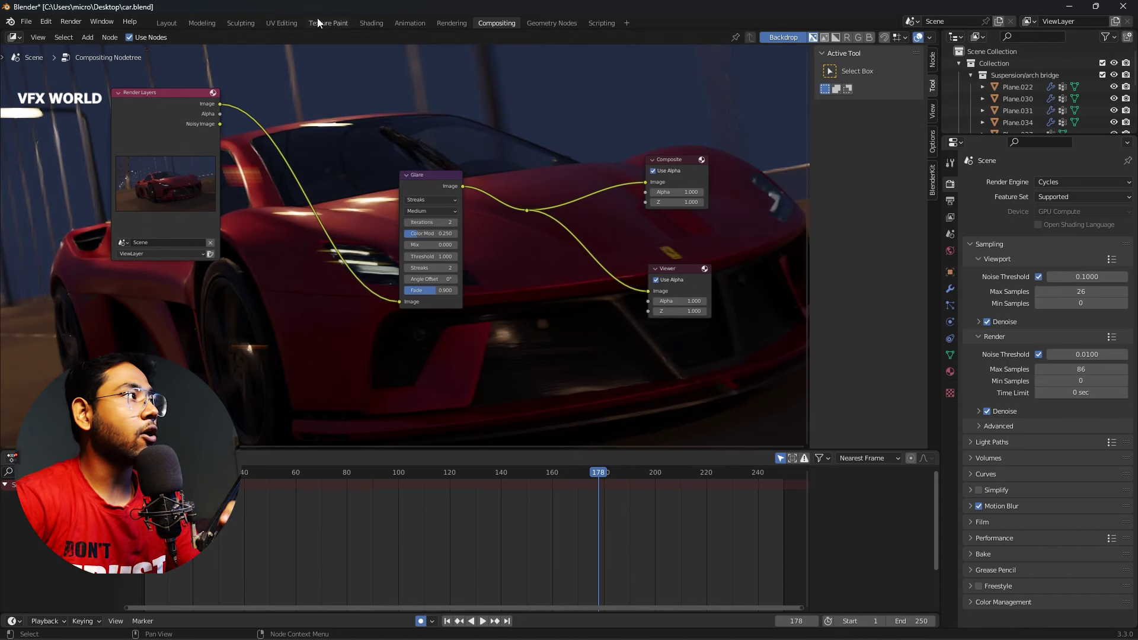
Step: Back in Layout, set the world background strength to 2
click(163, 23)
click(950, 338)
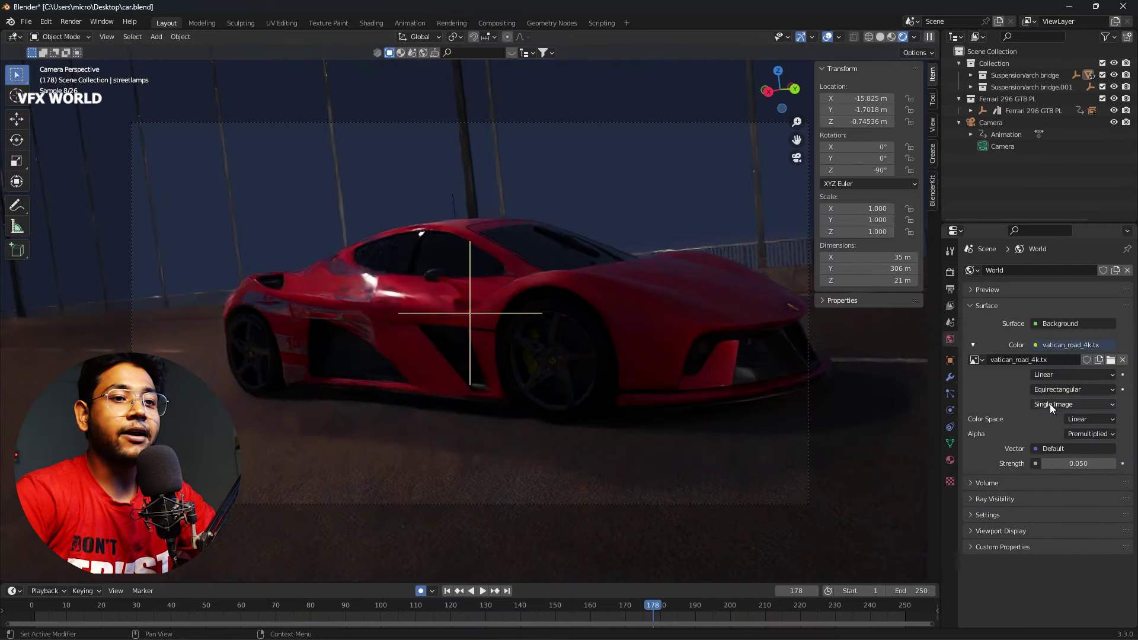
double_click(1075, 464)
text(2.000)
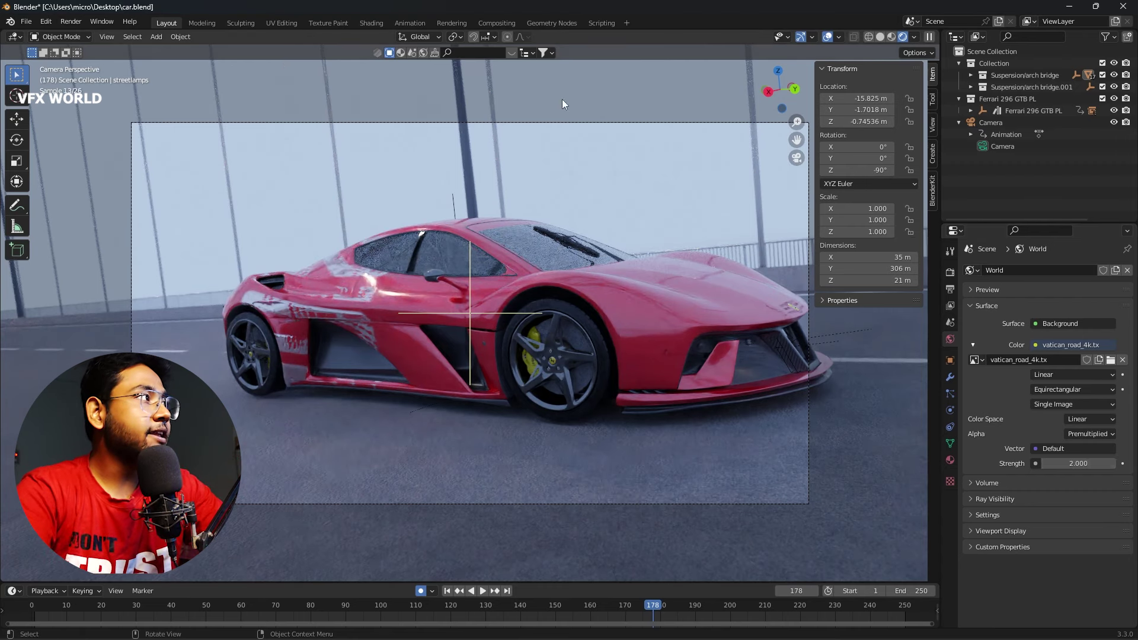
click(71, 21)
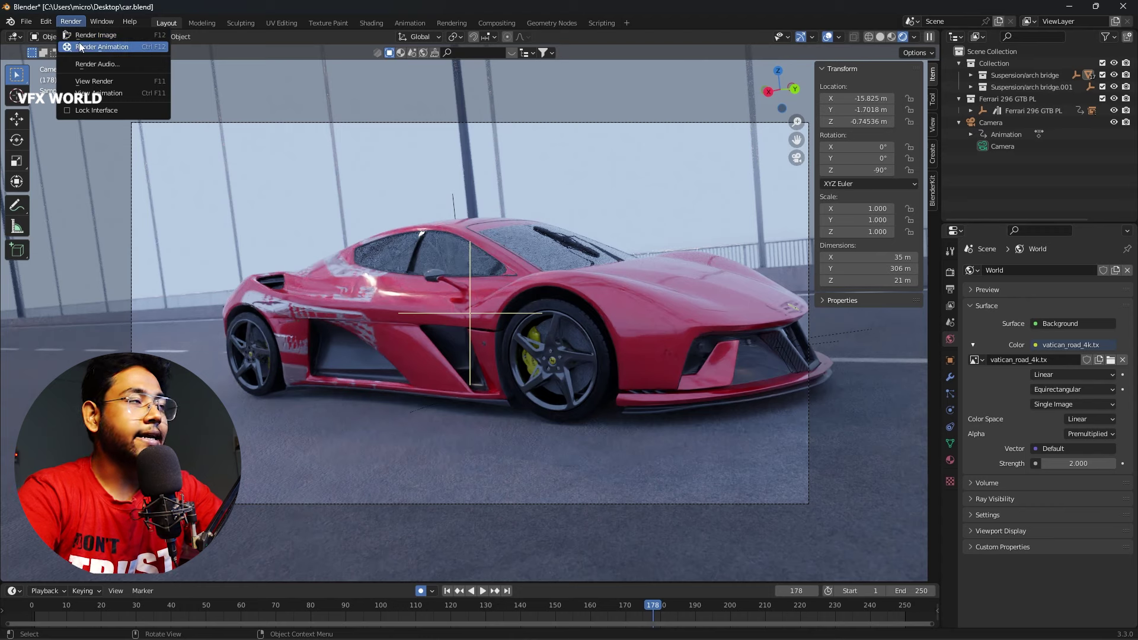